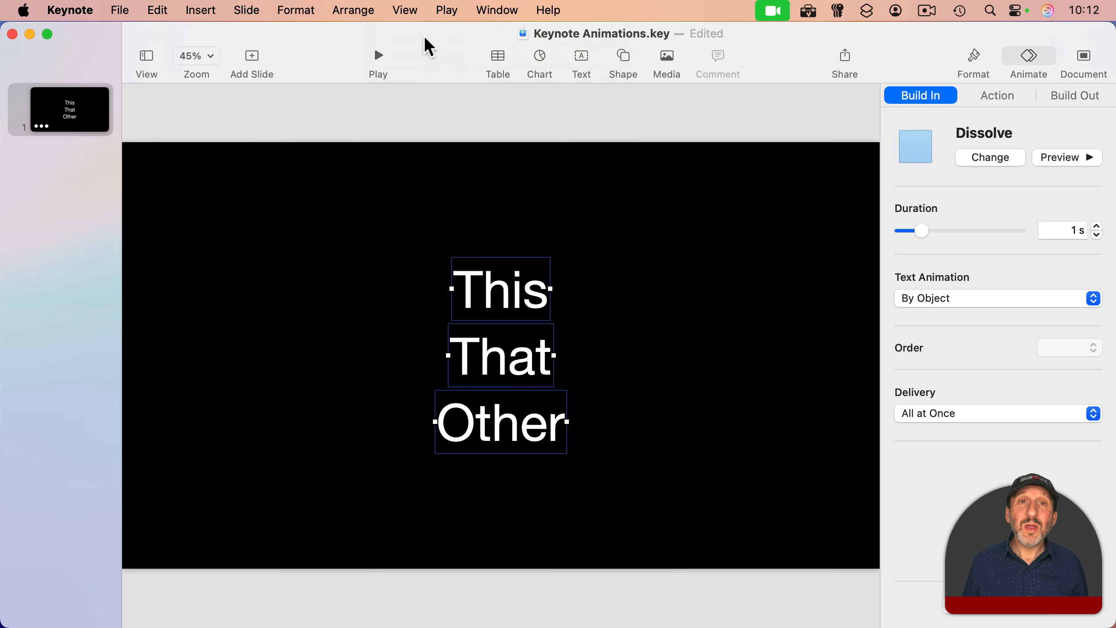
Step: Show the build order and set the This, That and Other builds to start After Previous Build
left_click(411, 9)
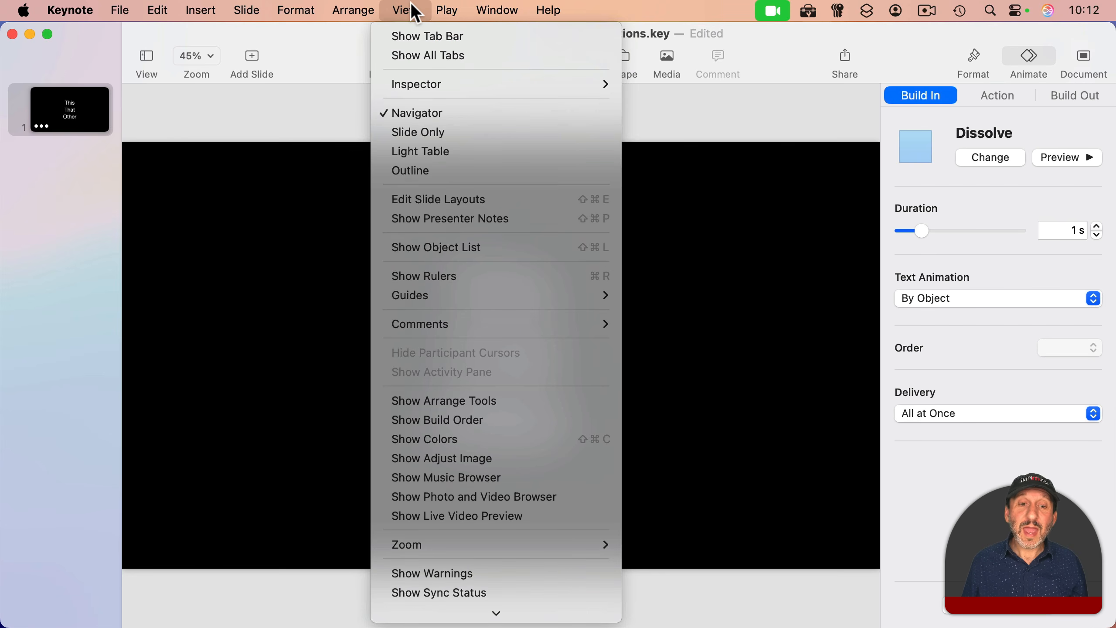
left_click(456, 422)
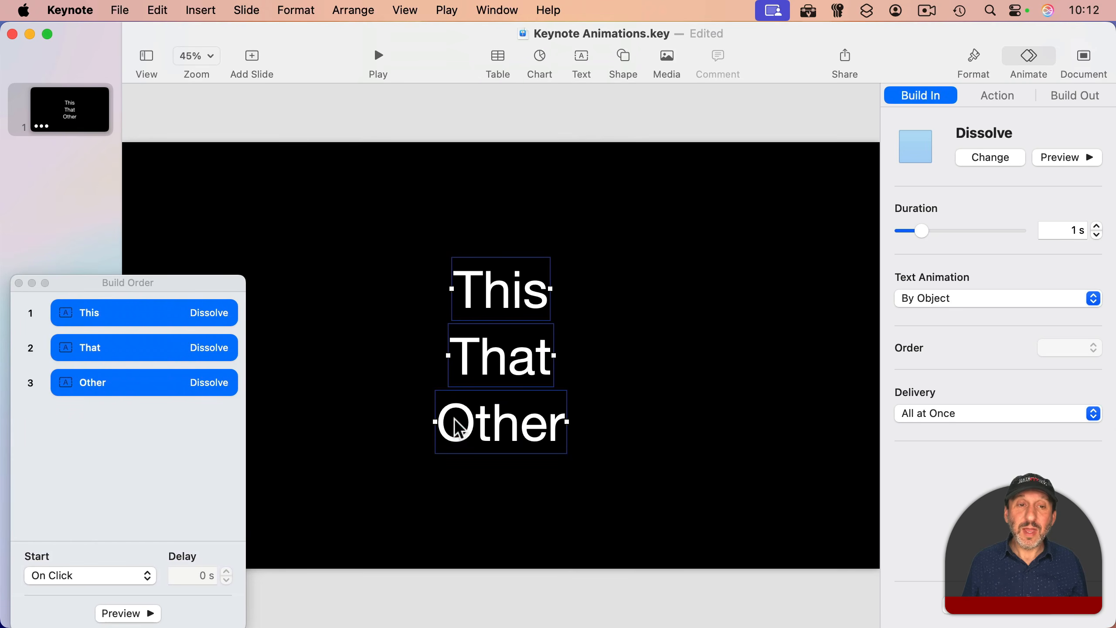
left_click_drag(179, 285, 264, 137)
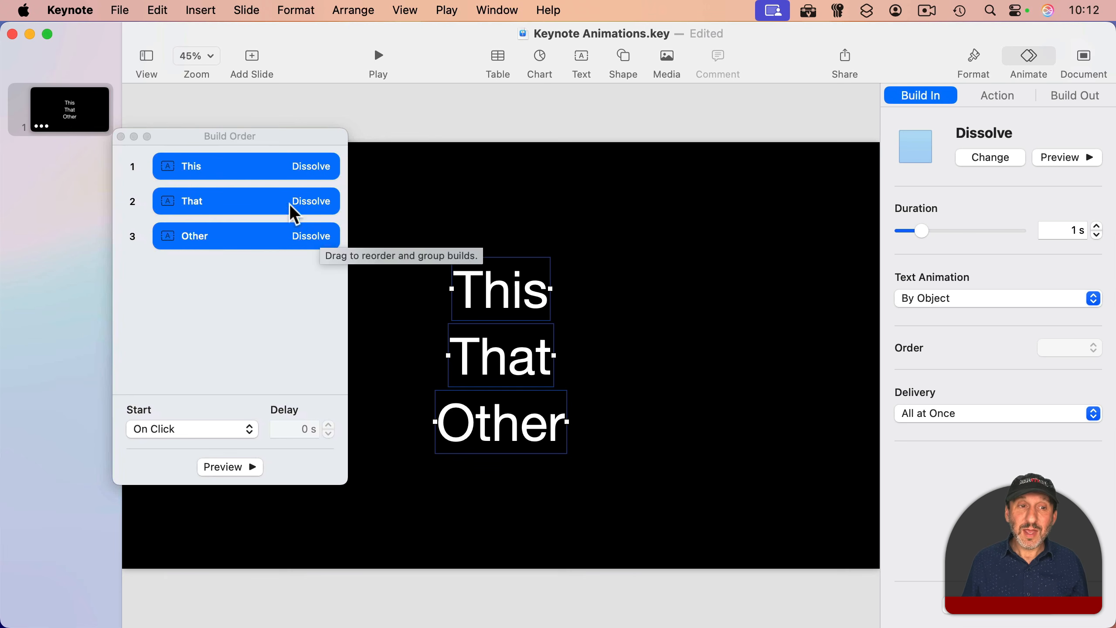
left_click(180, 429)
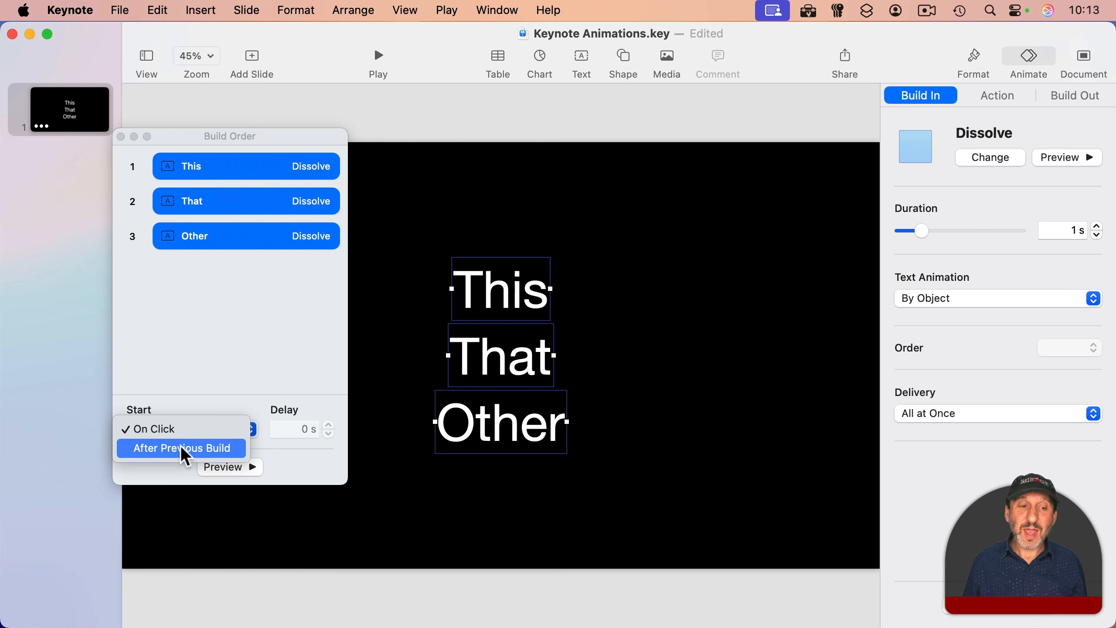
left_click(181, 446)
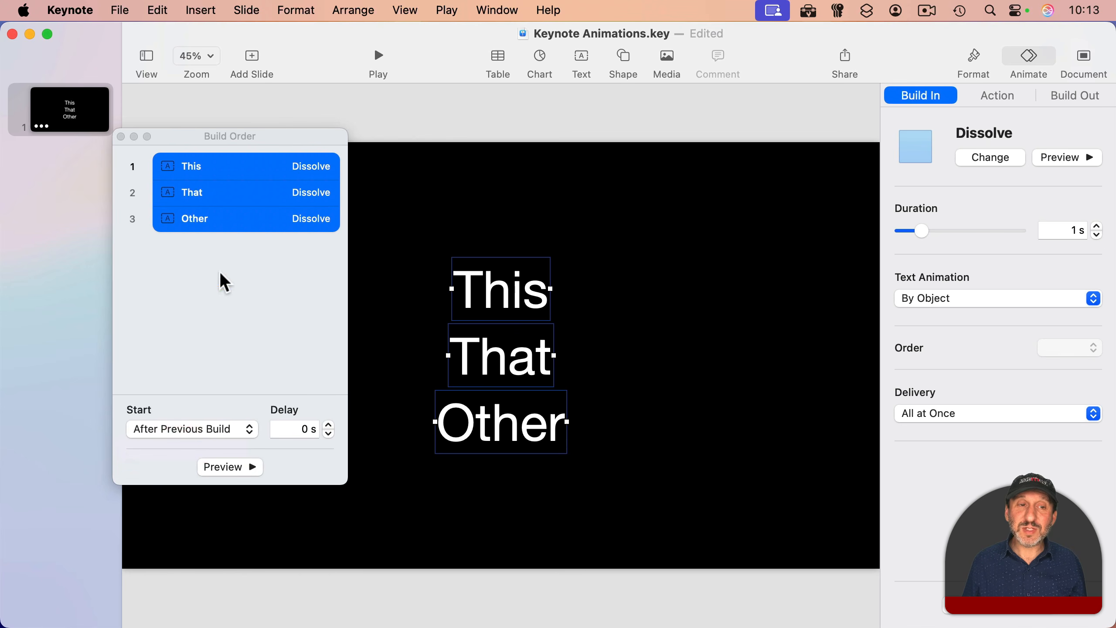
Step: Check the start setting of the This, That and Other builds one by one, including the start options for That
left_click(194, 167)
left_click(194, 168)
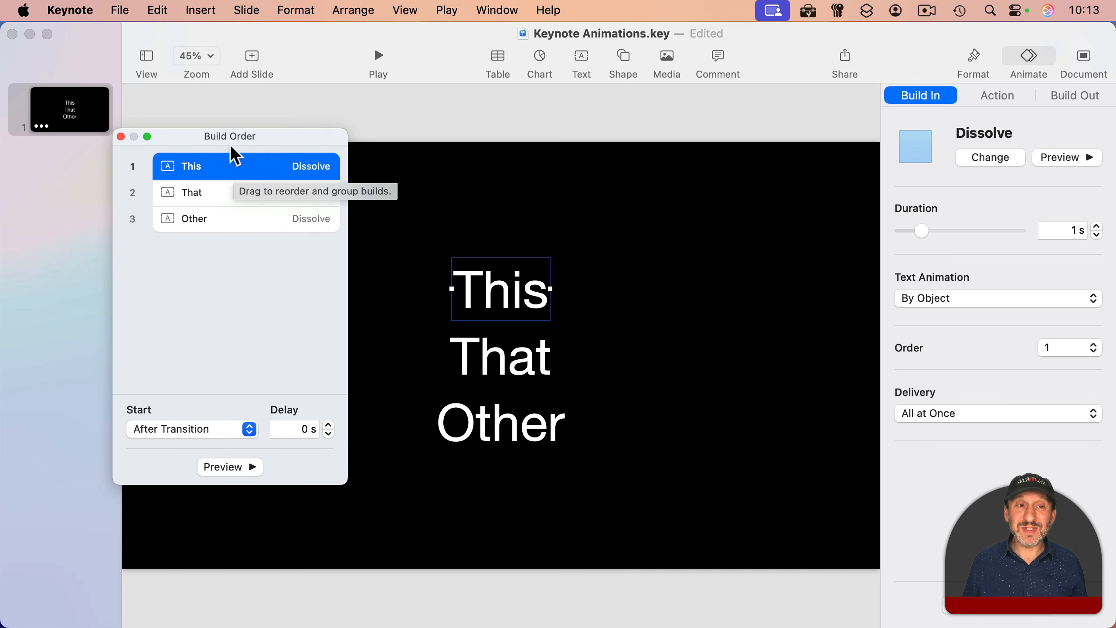
left_click(234, 198)
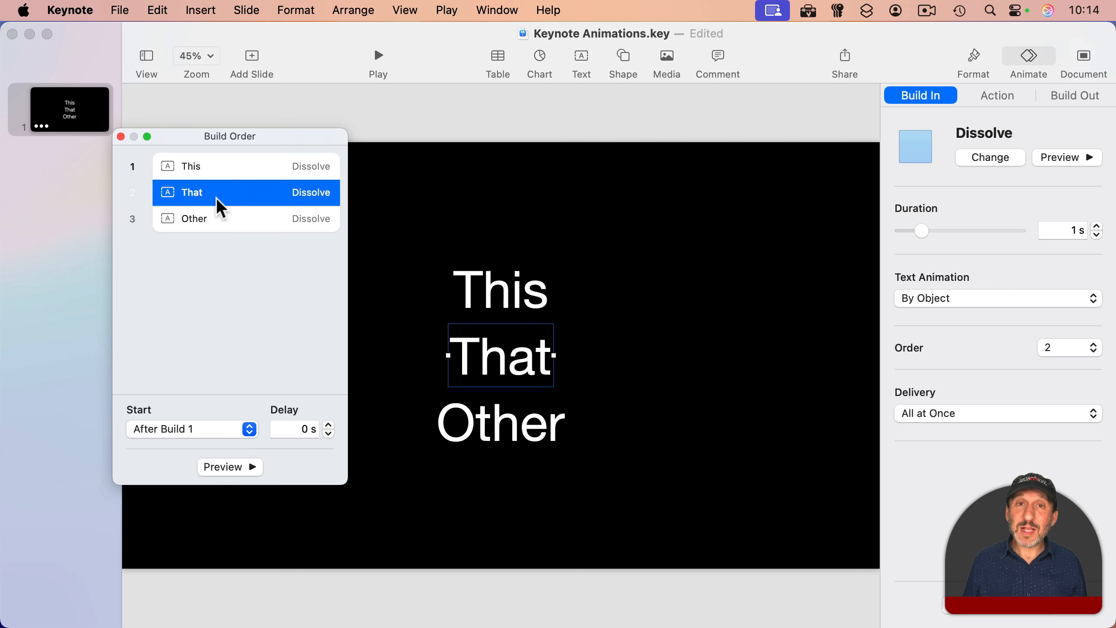
left_click(184, 430)
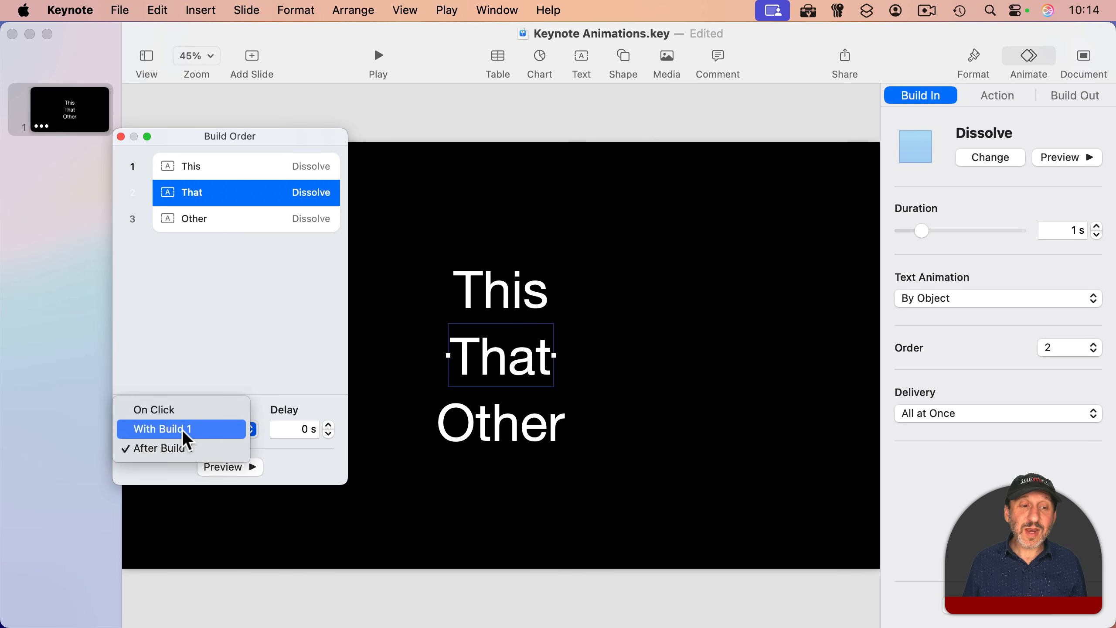
left_click(214, 317)
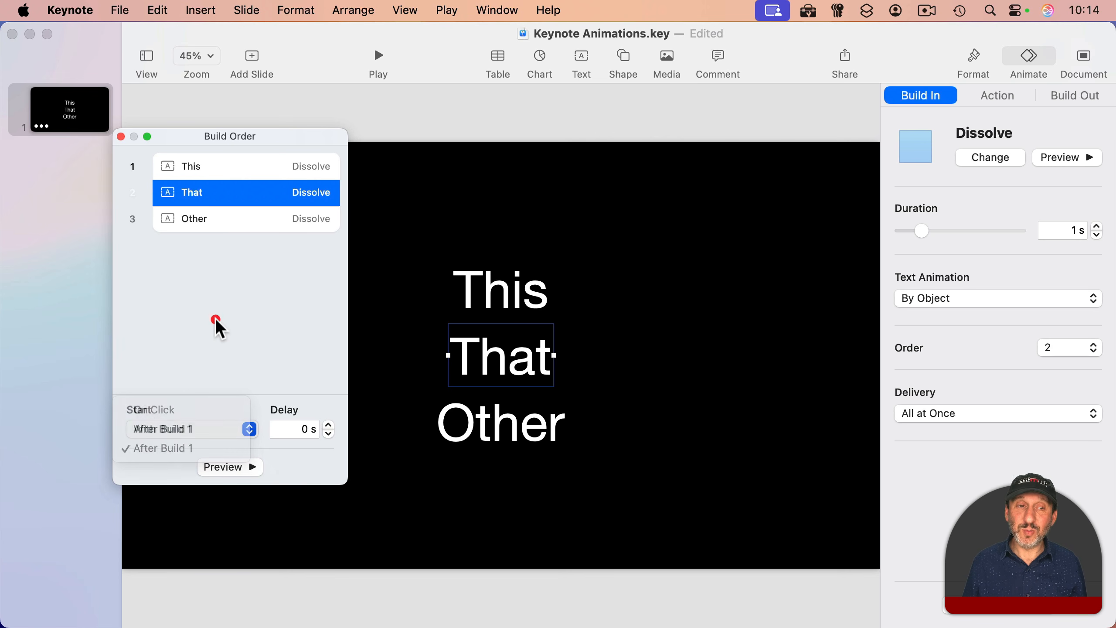
left_click(199, 221)
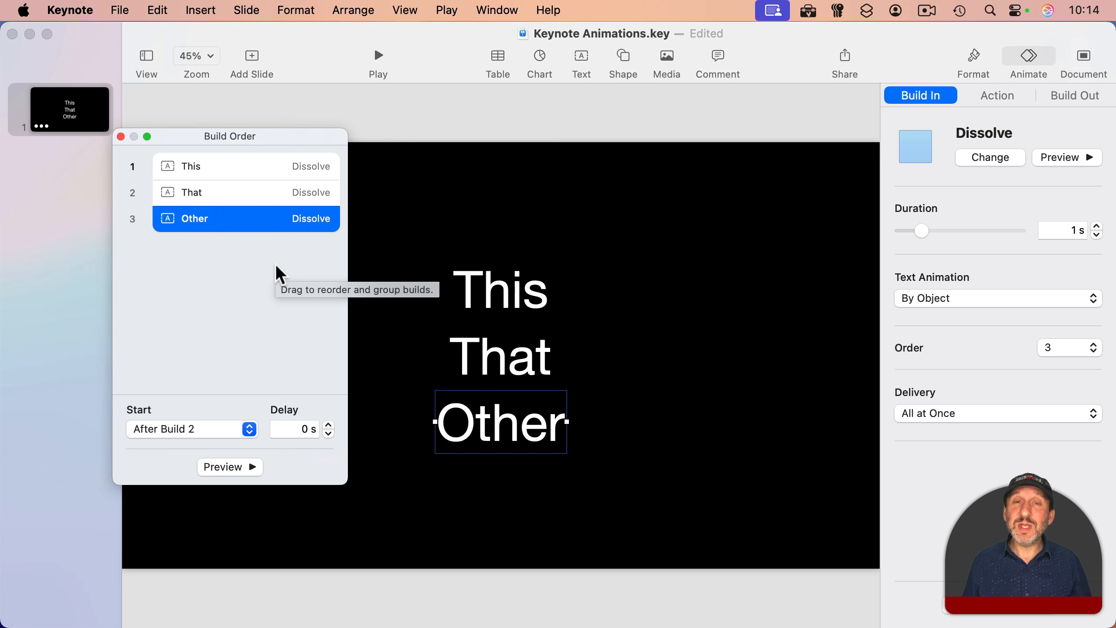
Step: Preview the build sequence, and play the slide with the Build Order window closed
left_click(231, 467)
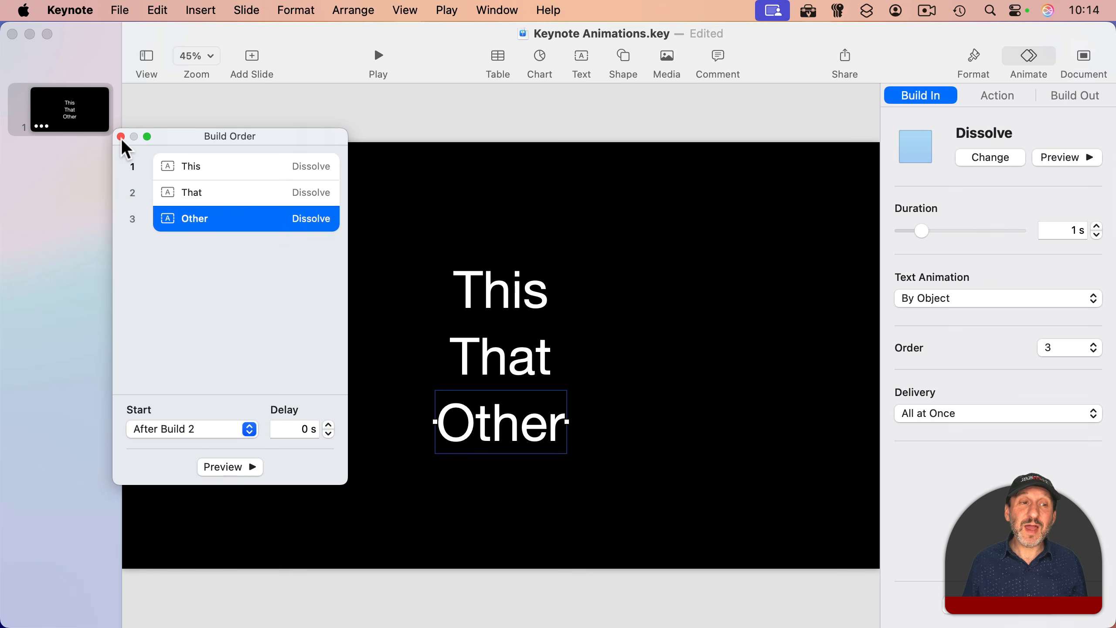
left_click(120, 137)
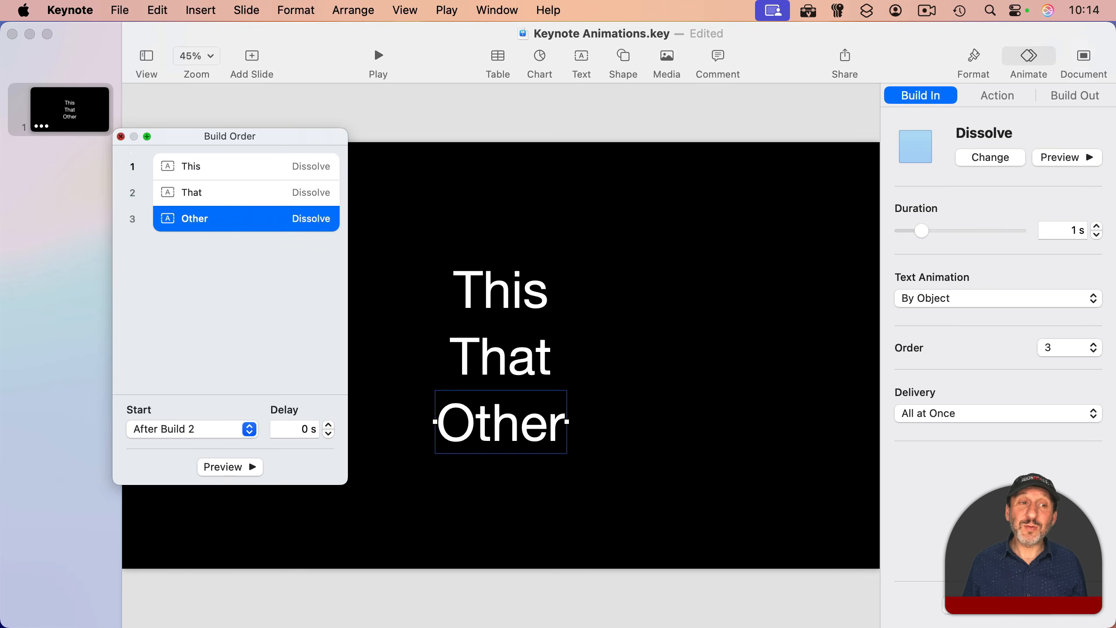
left_click(378, 56)
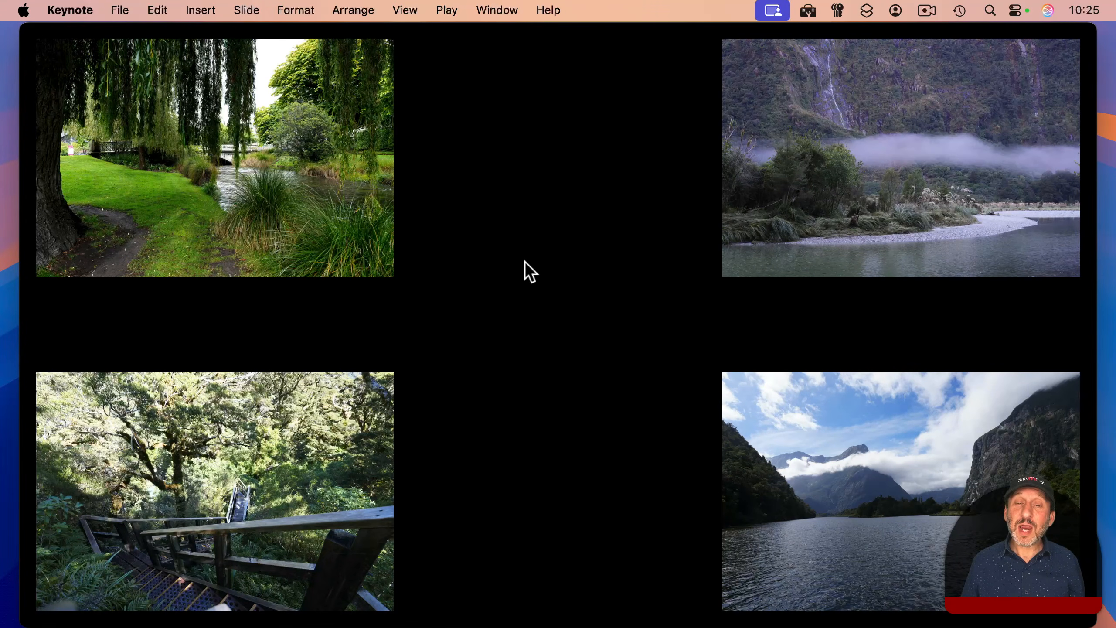
Step: Advance through the running slideshow so that each of the four landscape photos is enlarged in turn
left_click(364, 334)
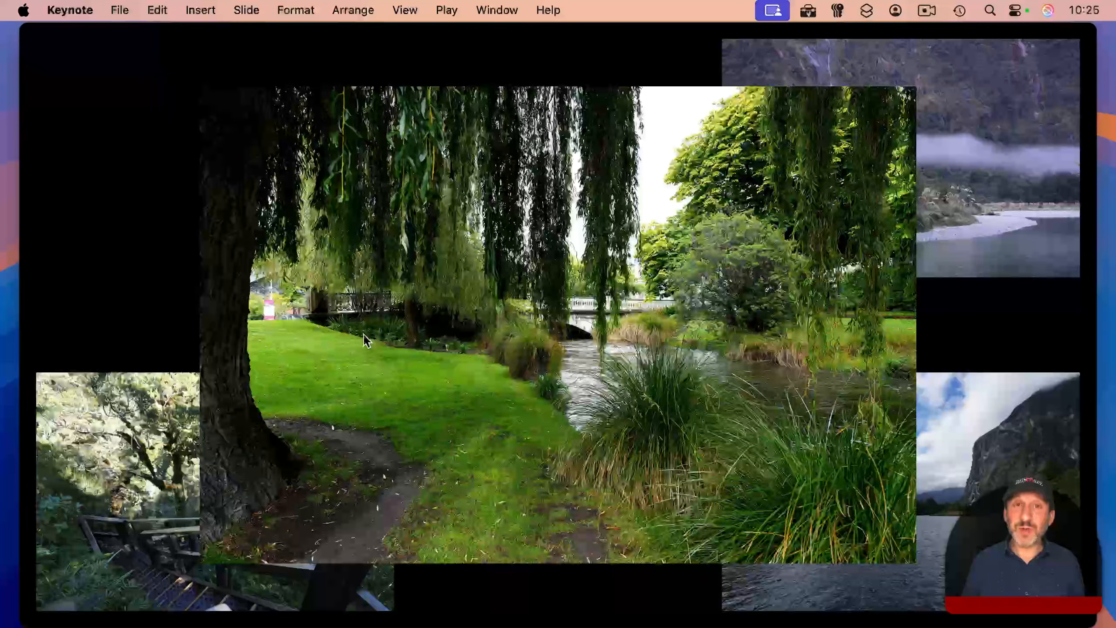
left_click(364, 335)
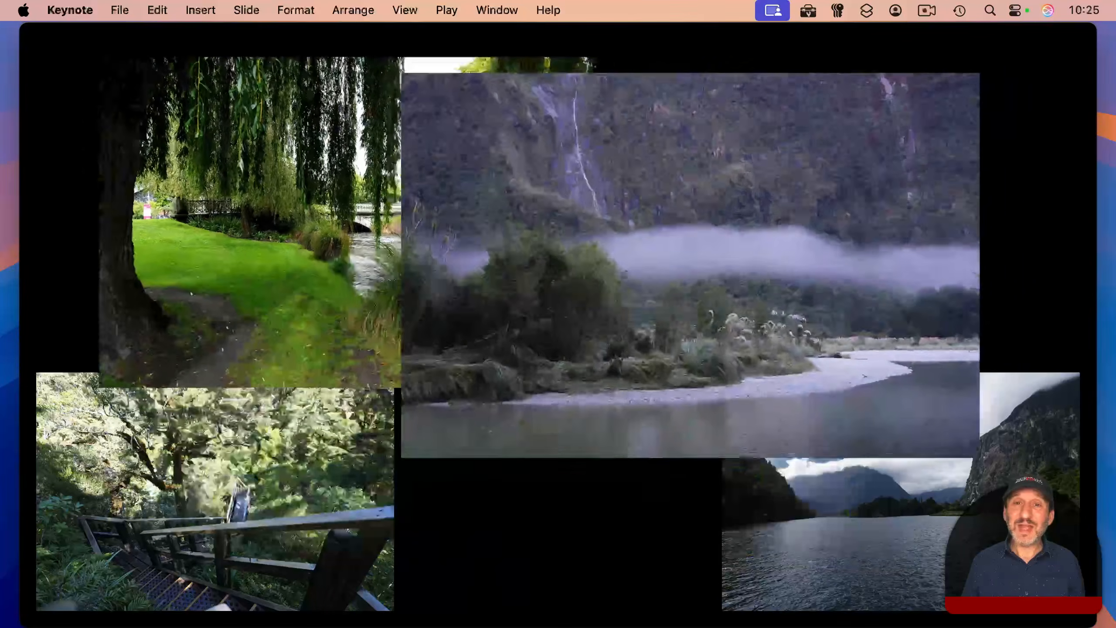
left_click(364, 335)
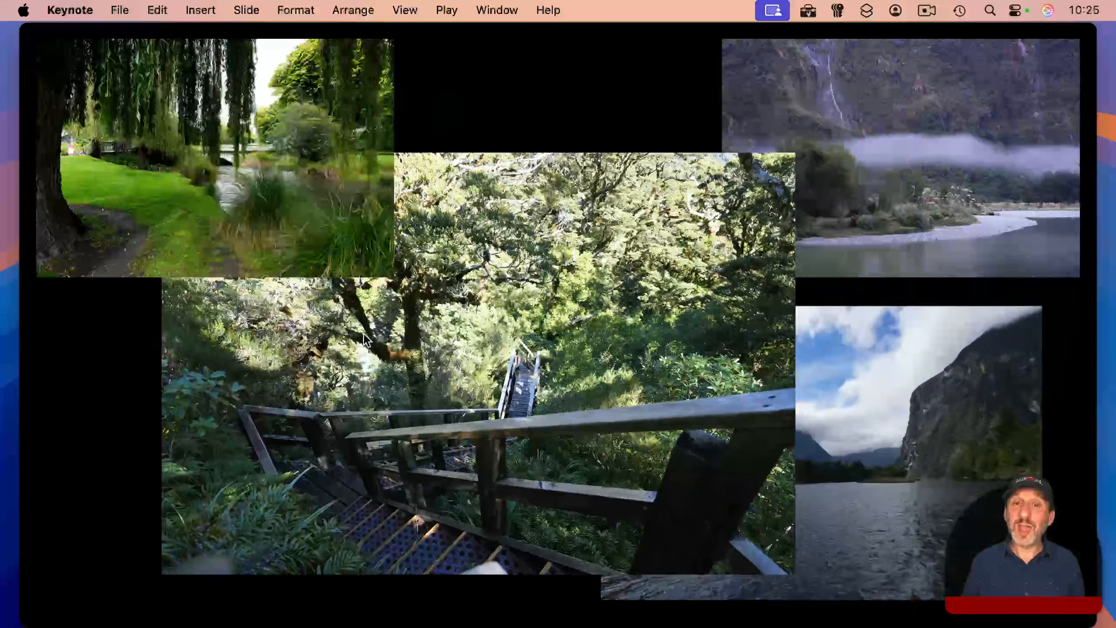
left_click(364, 333)
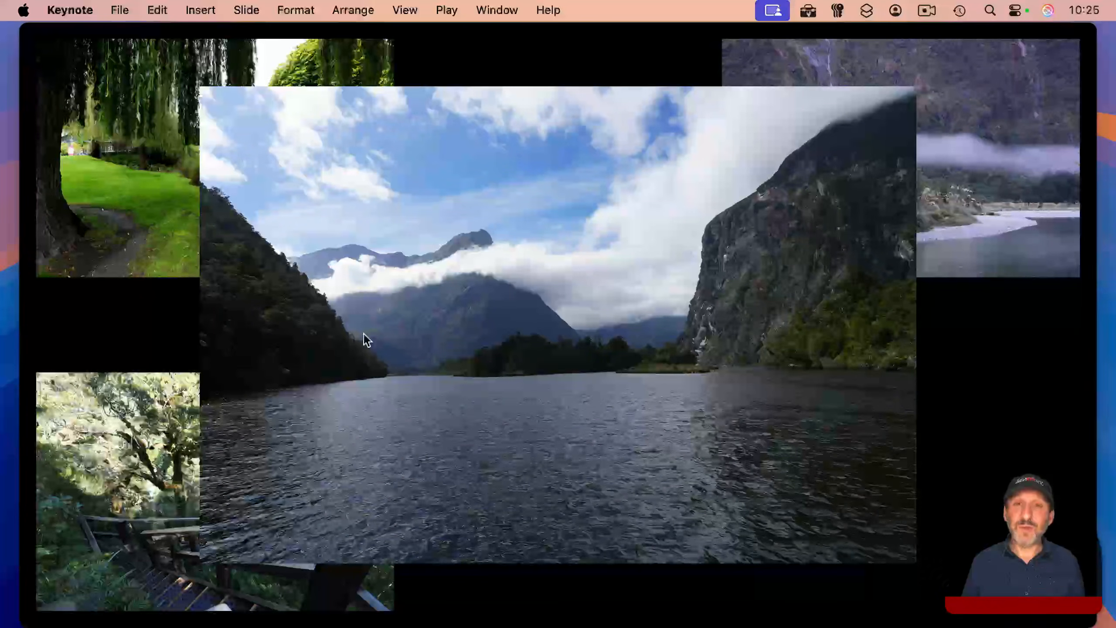
left_click(364, 334)
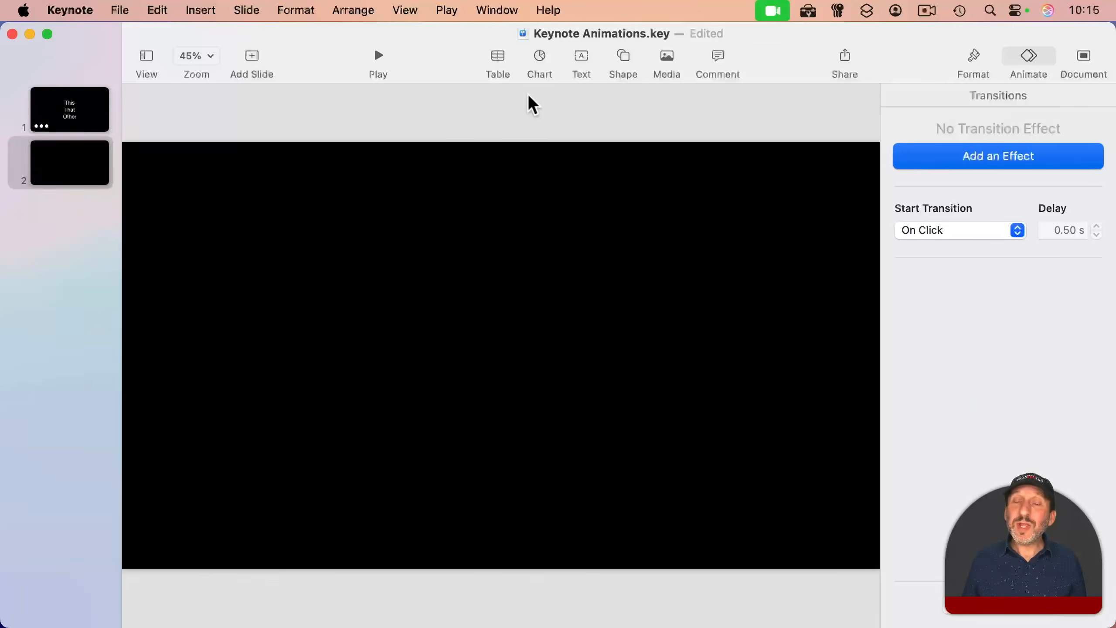
Step: Insert four photos from the photo library on slide 2: the mountain lake, the forest stairway, the misty river and the willow park
left_click(669, 54)
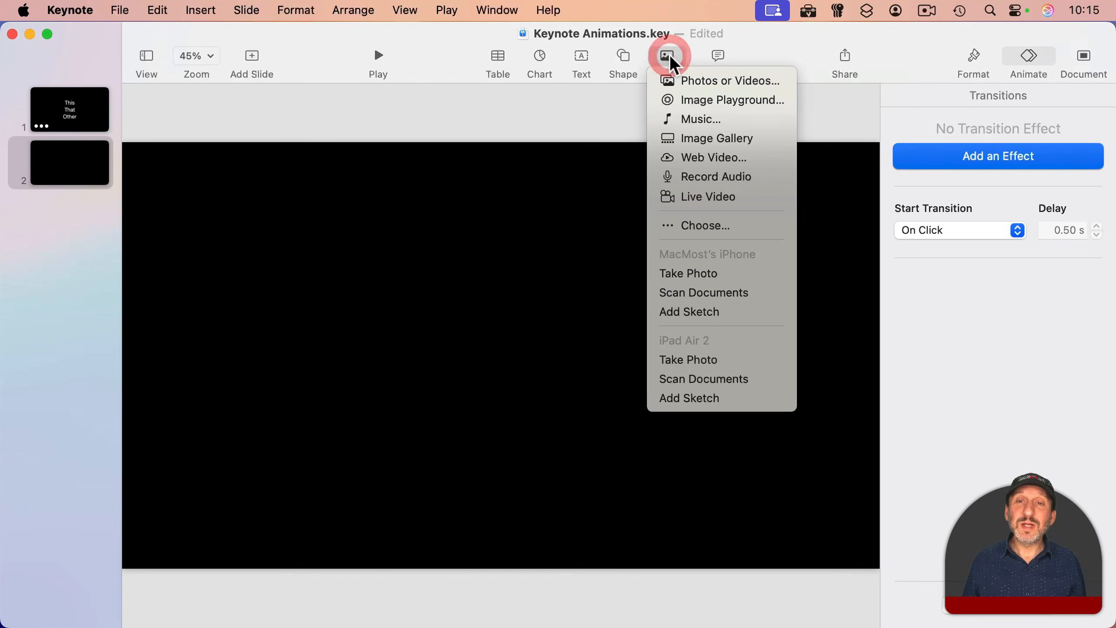
left_click(692, 79)
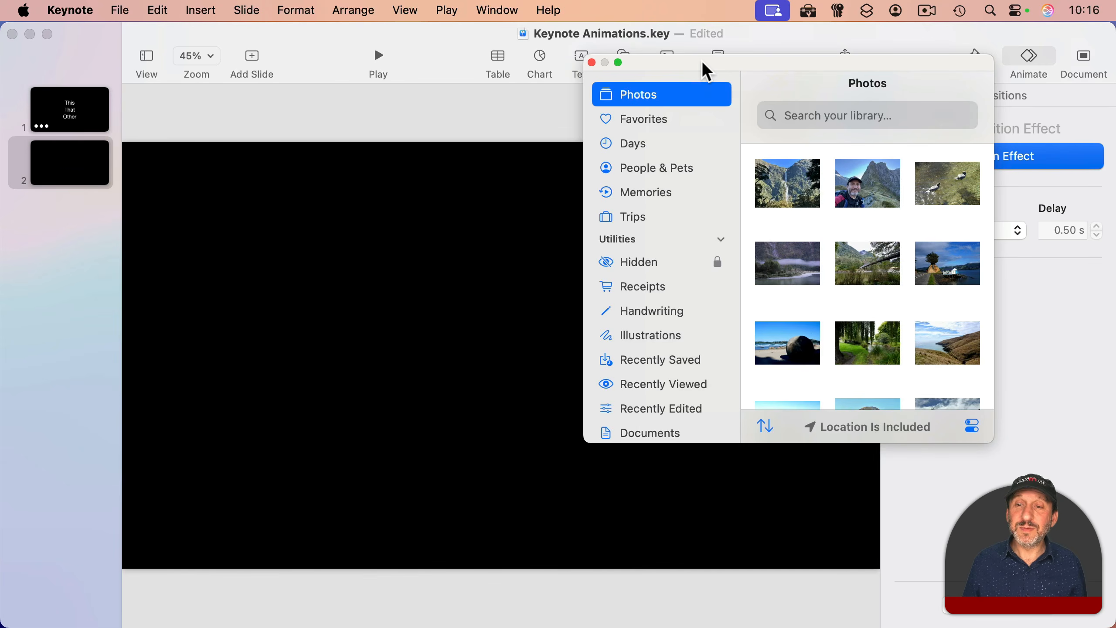
scroll(798, 181, "up", 3)
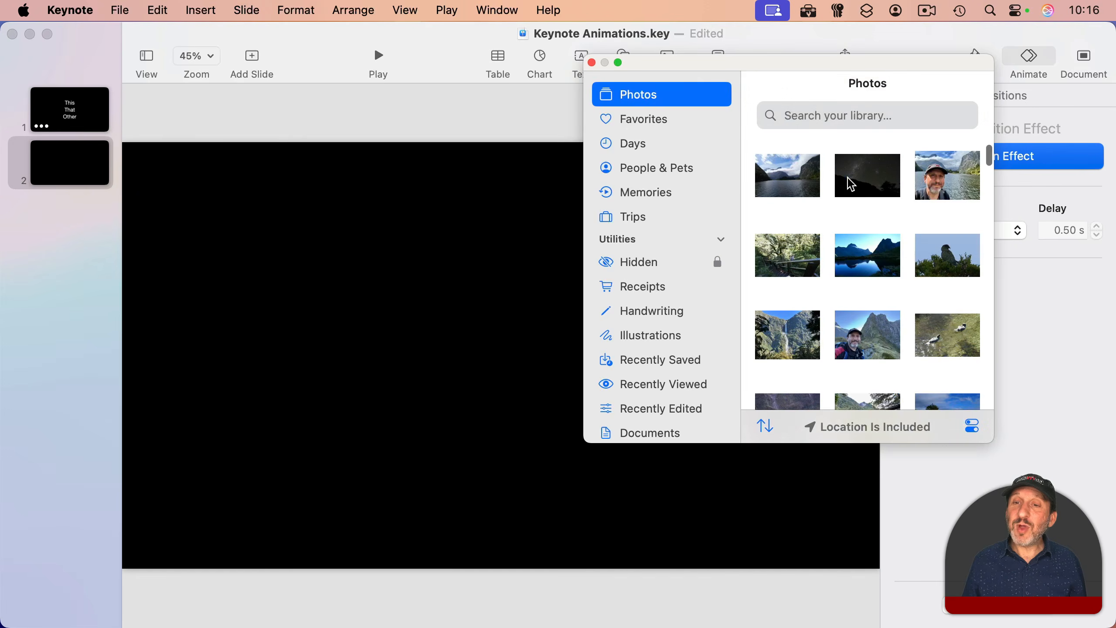
left_click(787, 178)
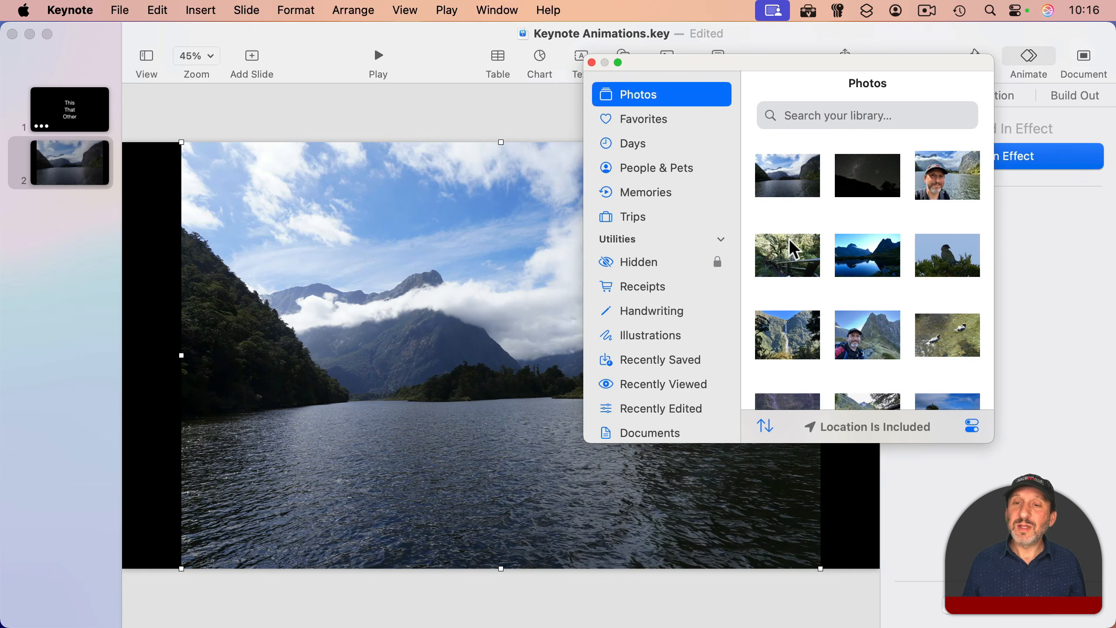
left_click(789, 245)
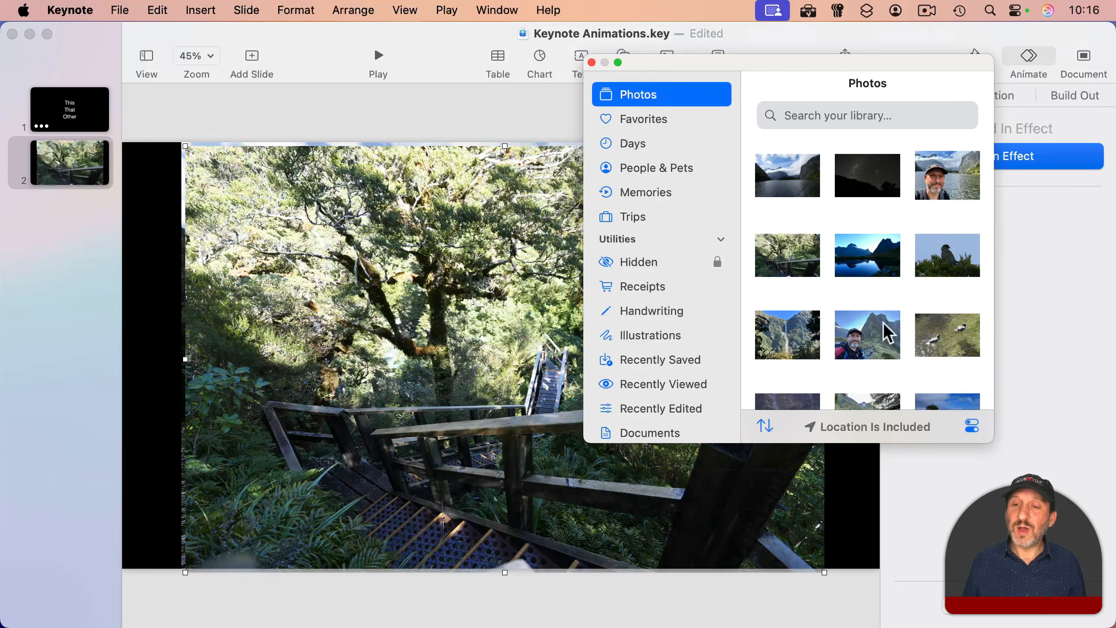
scroll(884, 326, "down", 3)
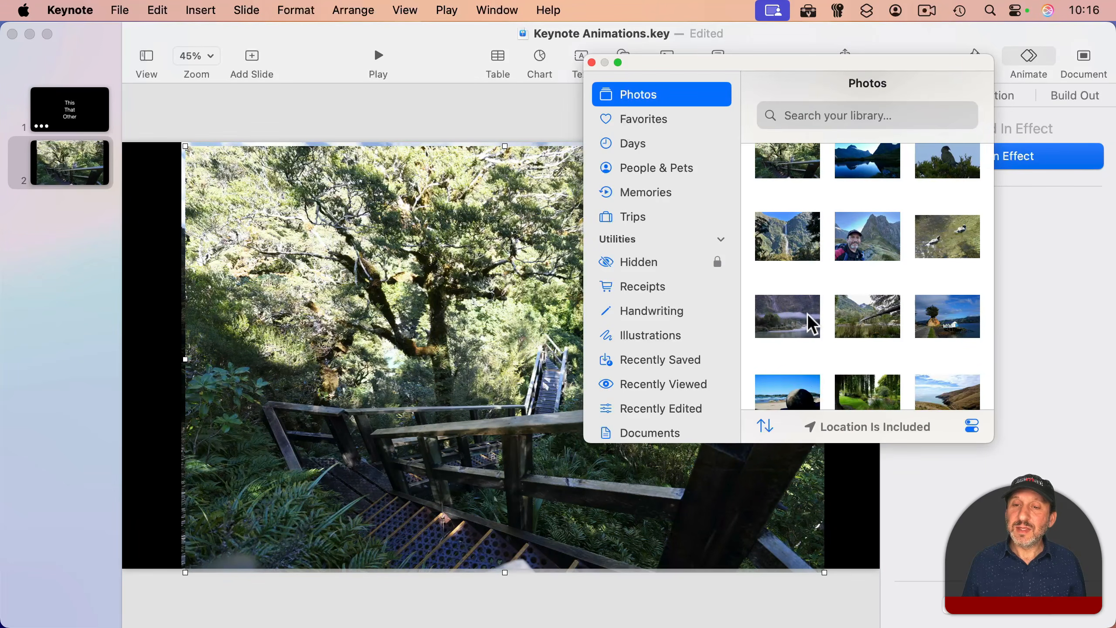
left_click(810, 314)
scroll(860, 342, "down", 3)
left_click(863, 309)
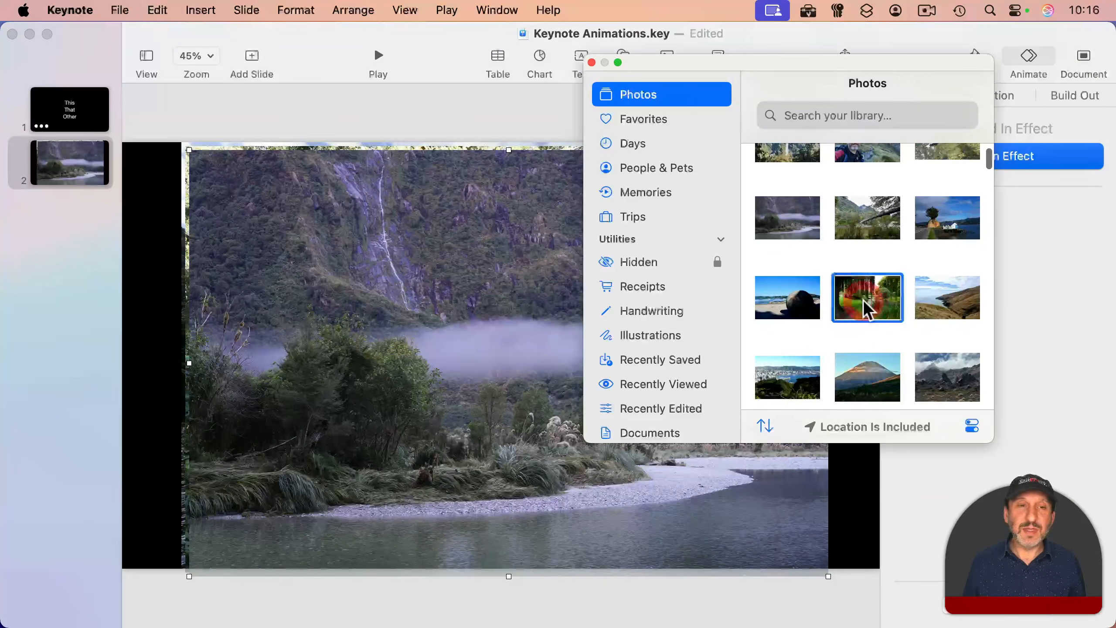
left_click(592, 62)
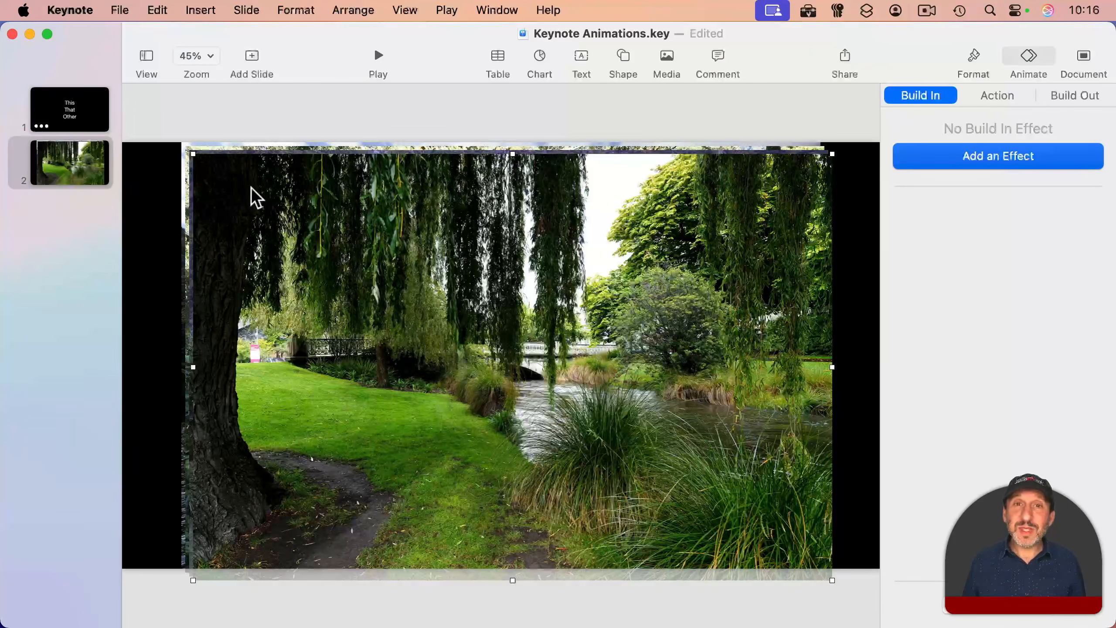
Step: Shrink the four photos and arrange one near each corner of slide 2, slightly inset from the edges
left_click_drag(193, 154, 551, 387)
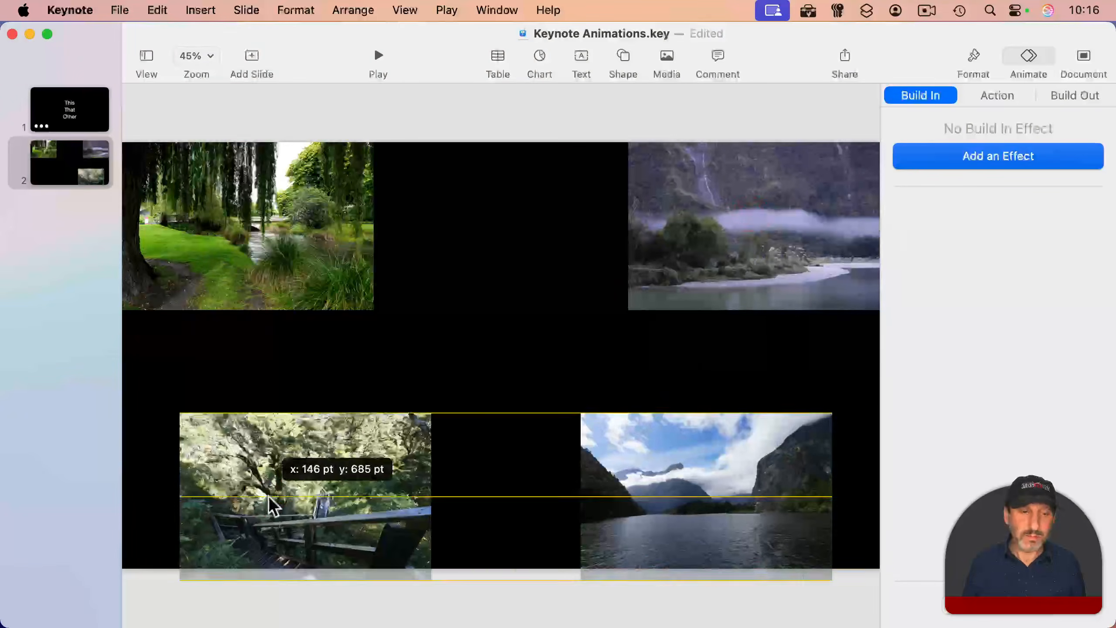
key("shift+Right")
left_click(499, 189)
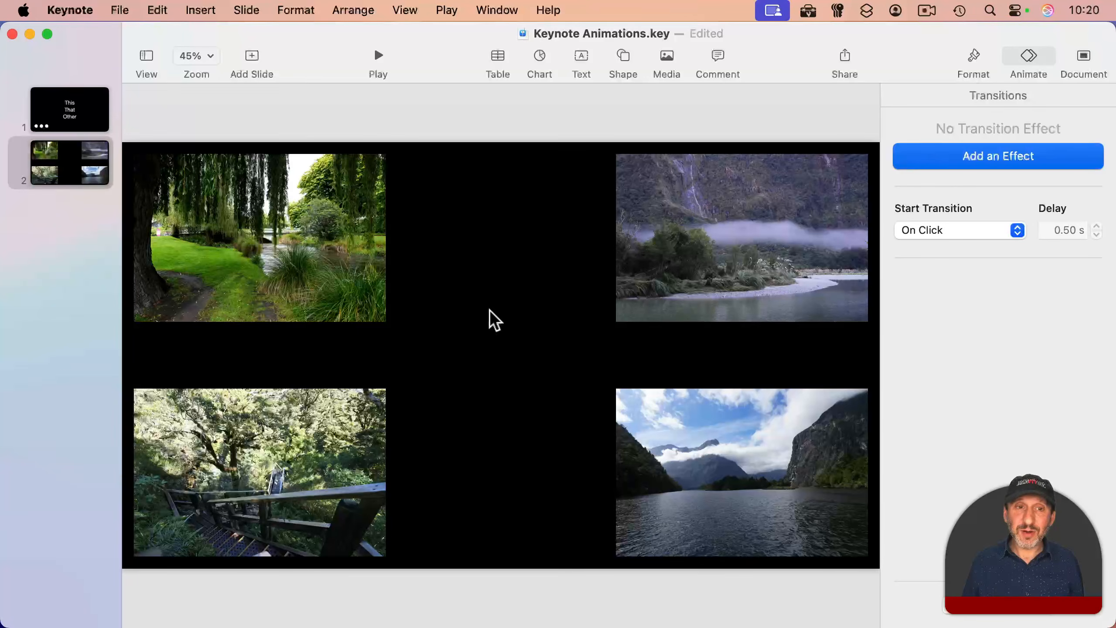
Step: Duplicate the four-photo slide and open the copy as slide 3
left_click(68, 156)
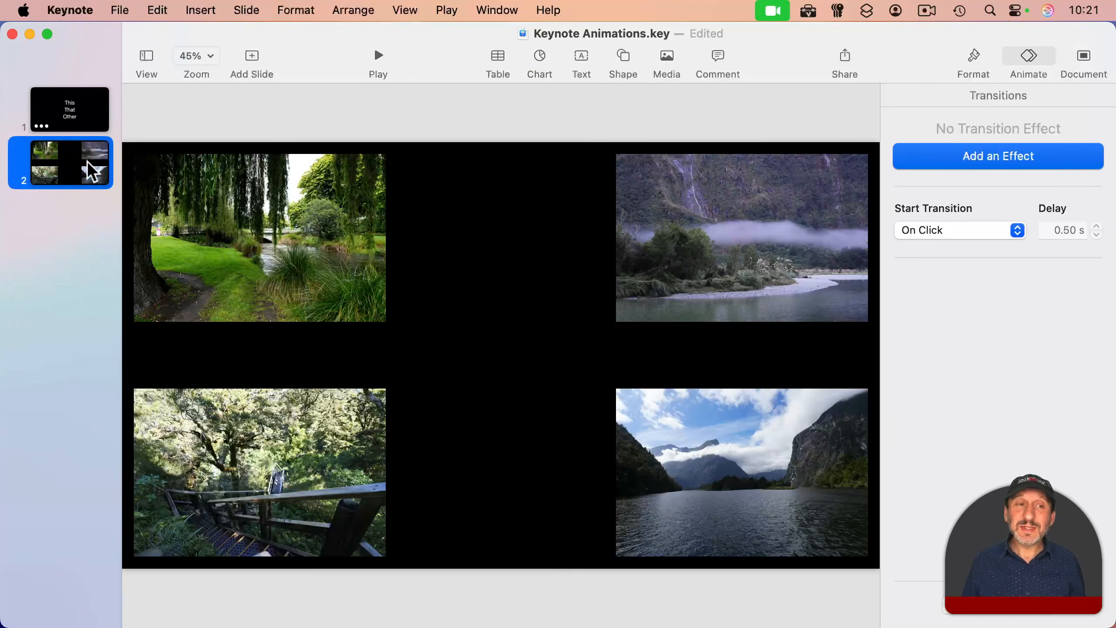
left_click(157, 10)
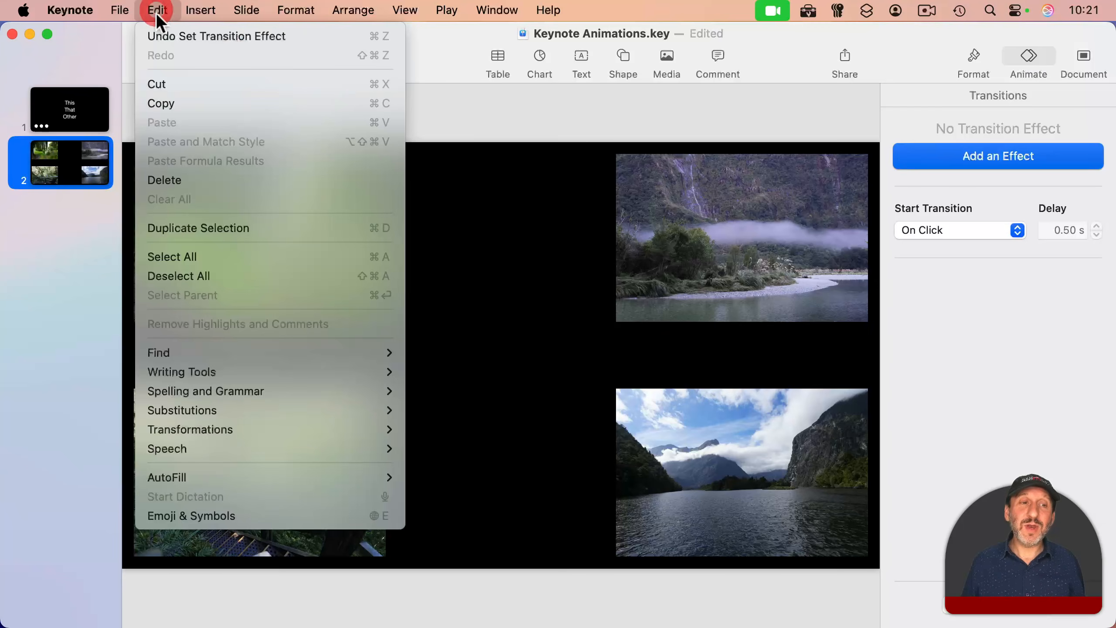
left_click(157, 10)
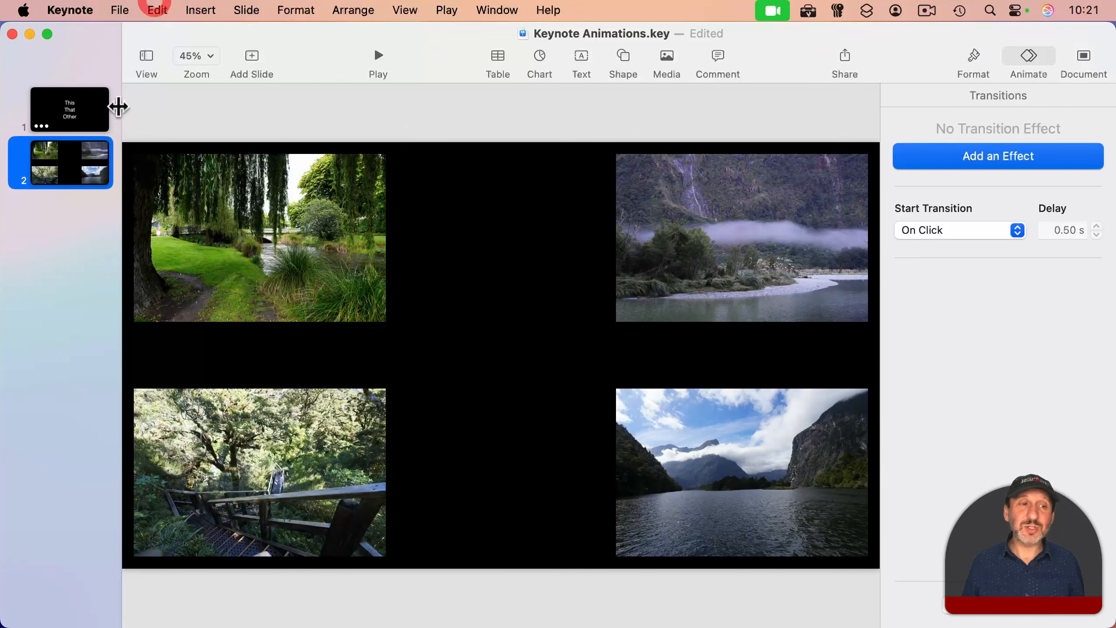
key("super+d")
left_click(70, 157)
left_click(76, 214)
Step: Enlarge the willow park photo on slide 3 to about twice its size and centre it on the slide
left_click(334, 266)
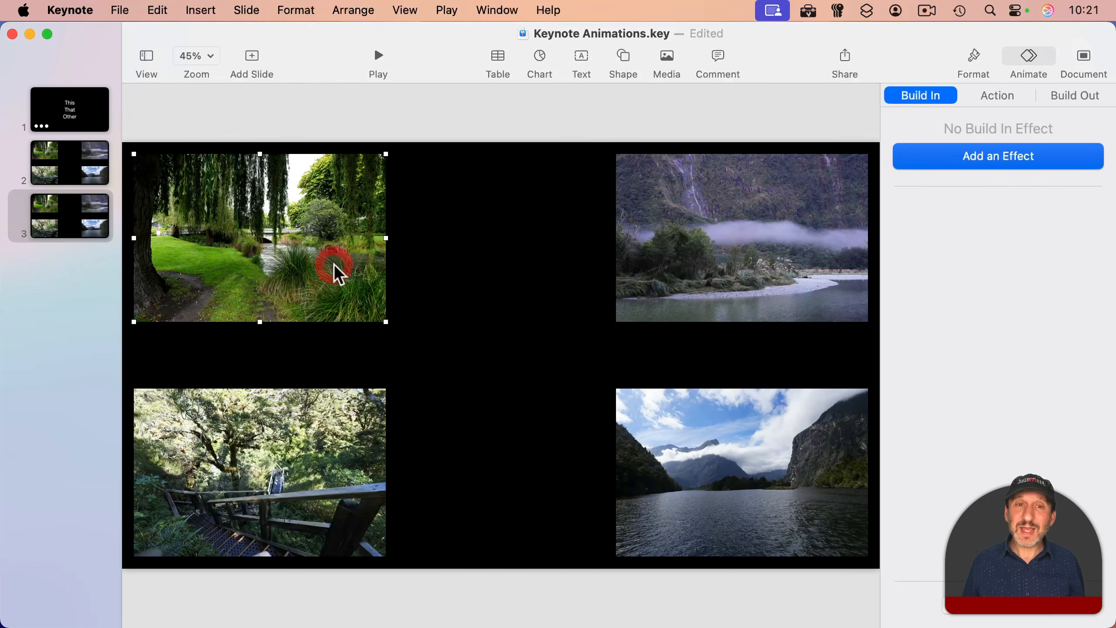
left_click_drag(387, 323, 648, 478)
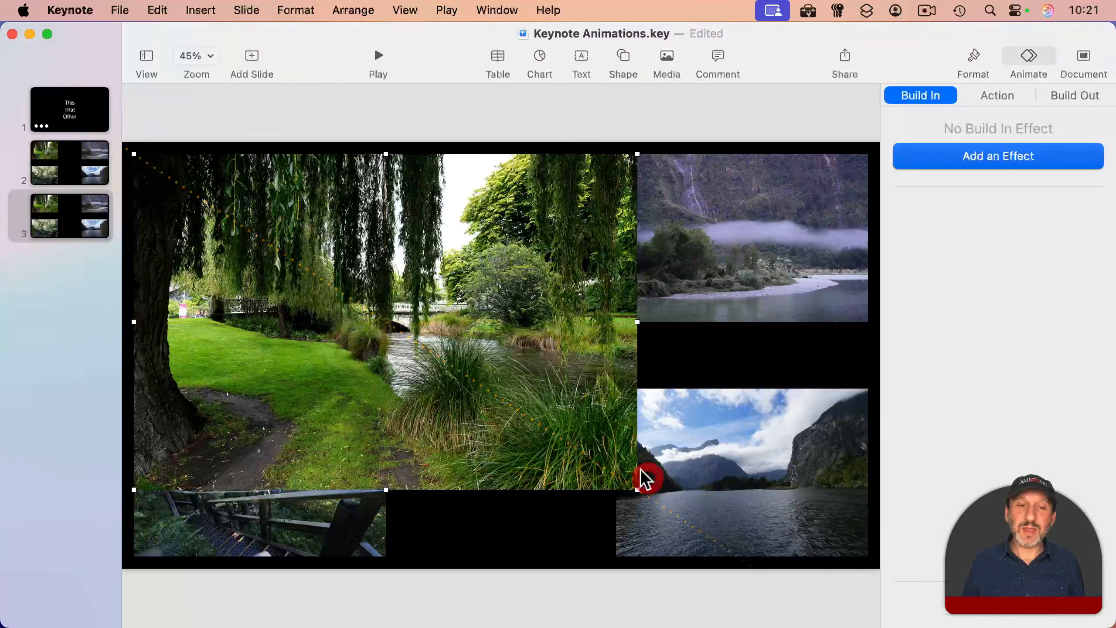
left_click_drag(393, 317, 508, 346)
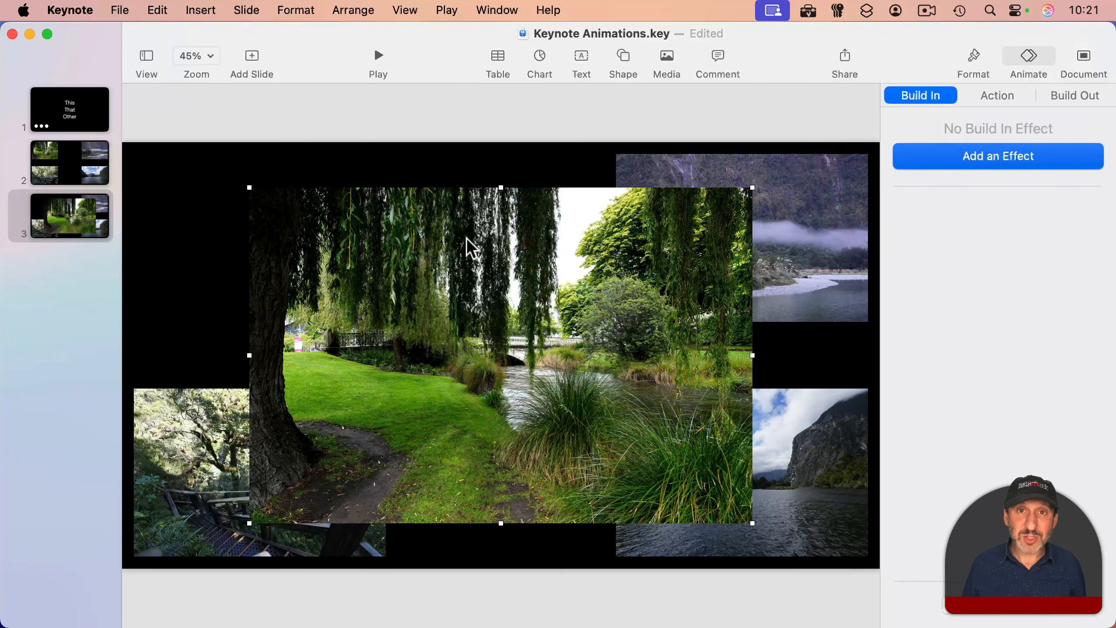
Step: Compare the four-corner photo layout on slide 2 with the enlarged willow park photo on slide 3
left_click(72, 168)
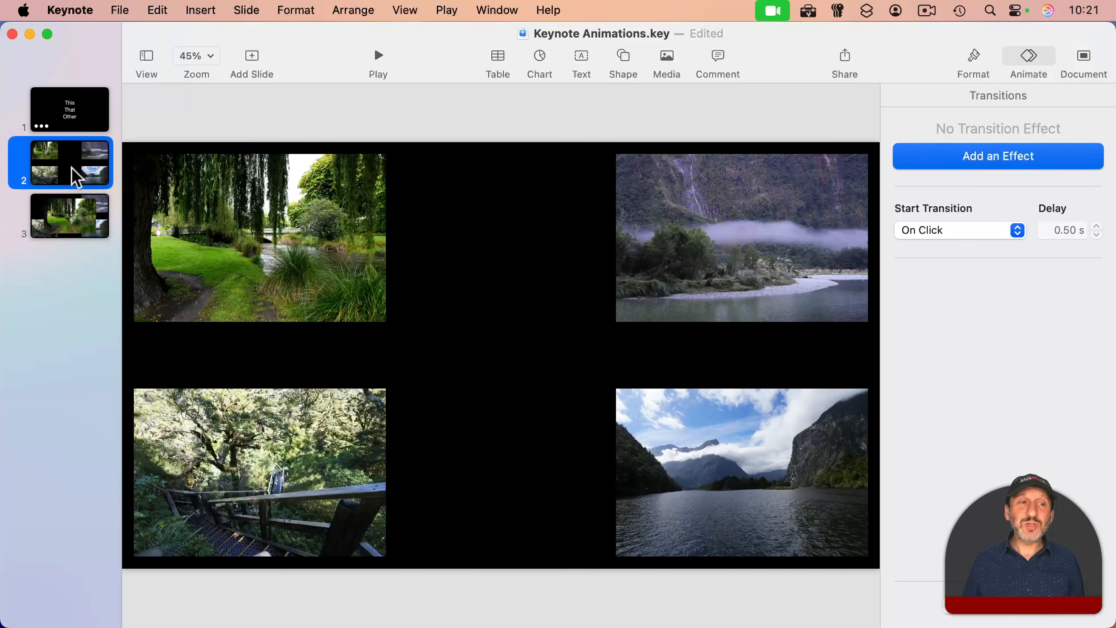
left_click(89, 218)
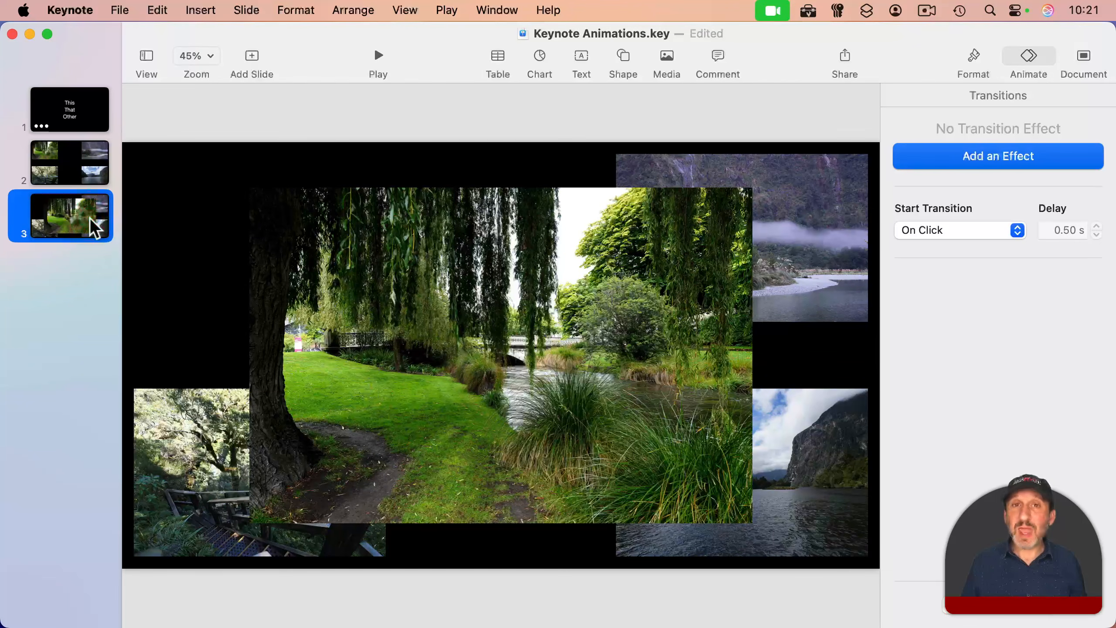
left_click(73, 167)
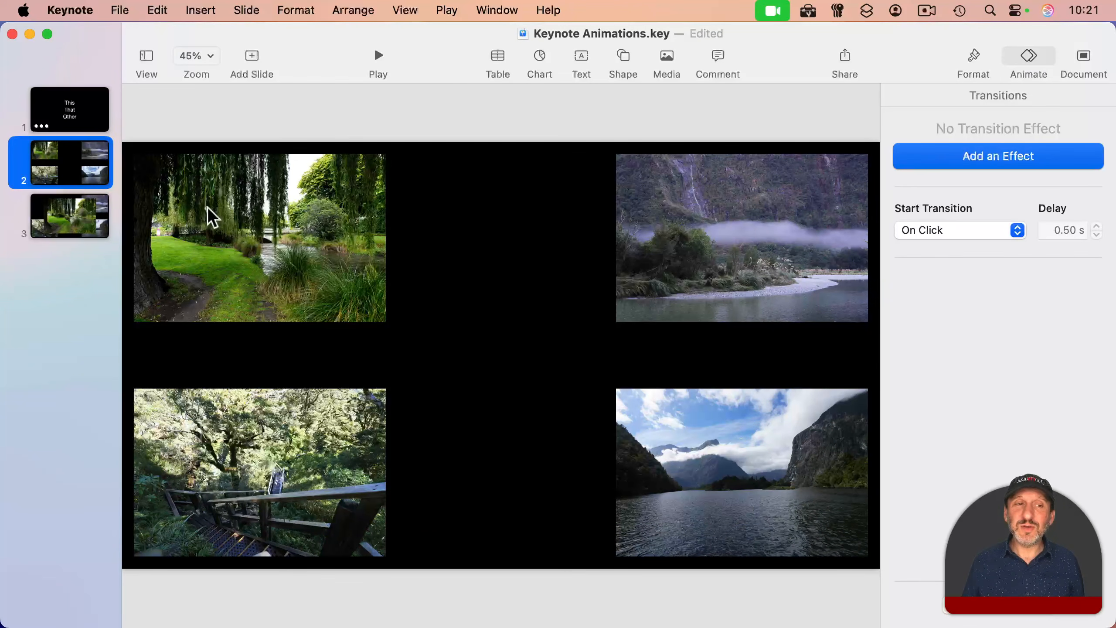
left_click(49, 209)
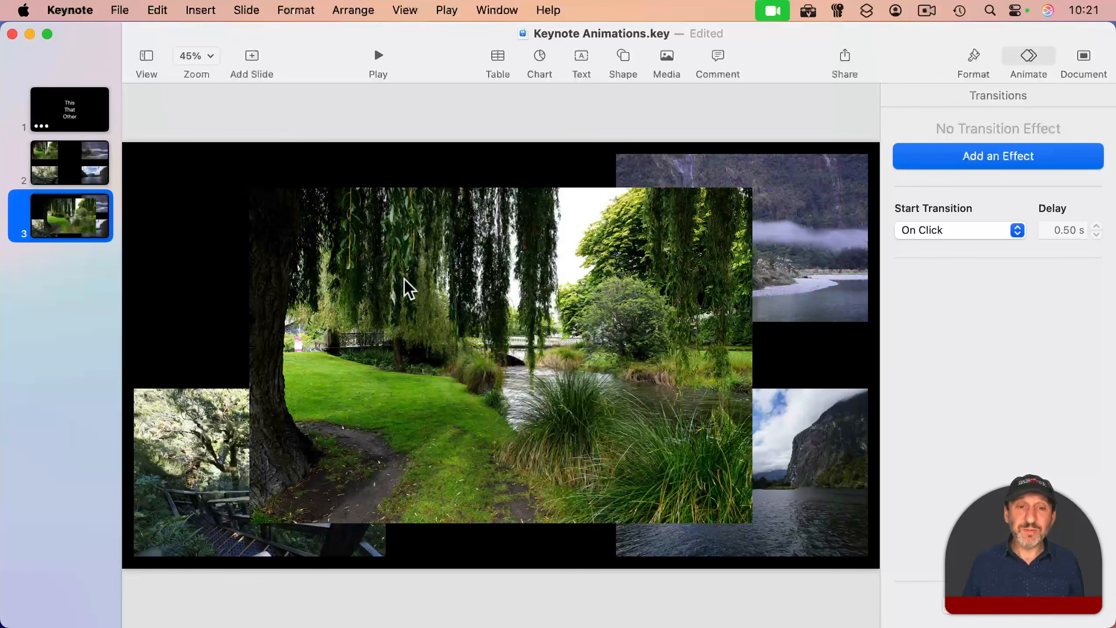
left_click(82, 159)
left_click(86, 213)
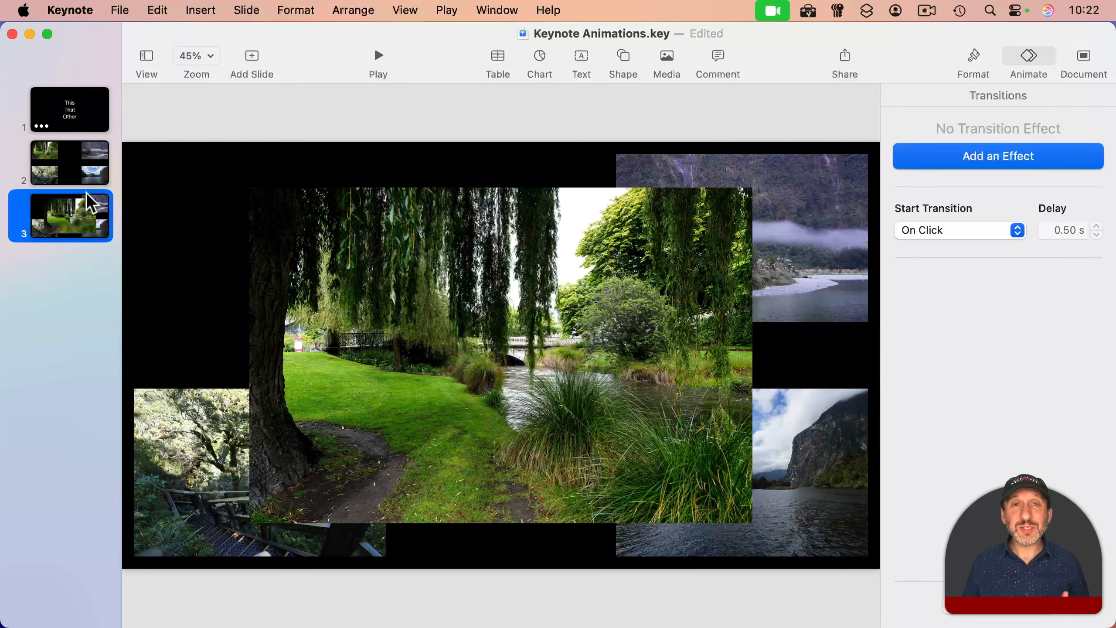
Step: Apply the Magic Move transition to slide 2
left_click(68, 162)
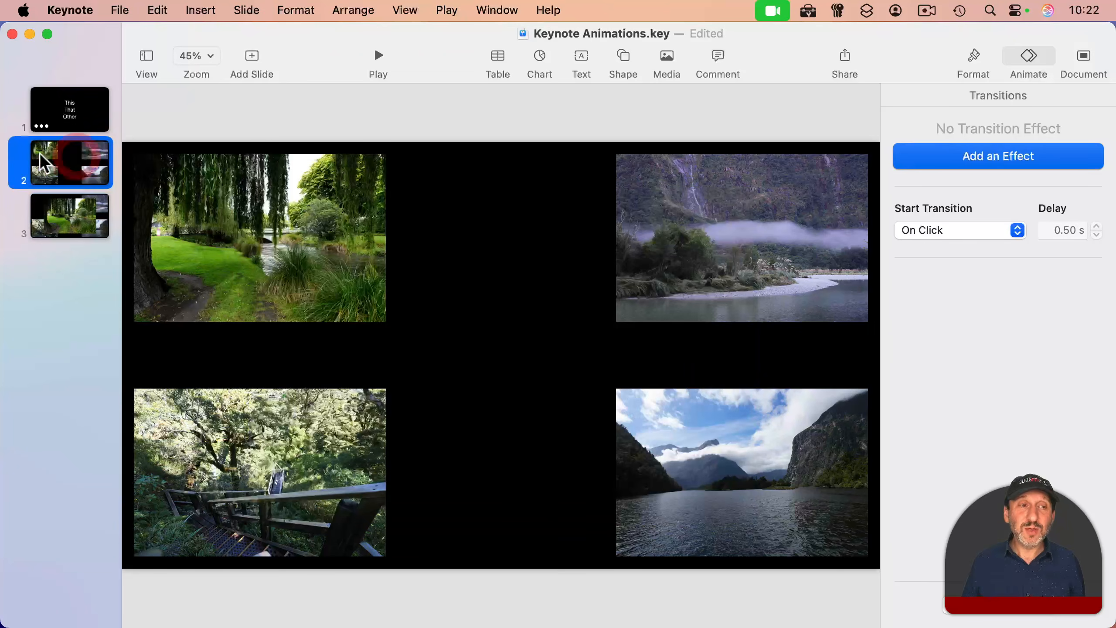
left_click(993, 156)
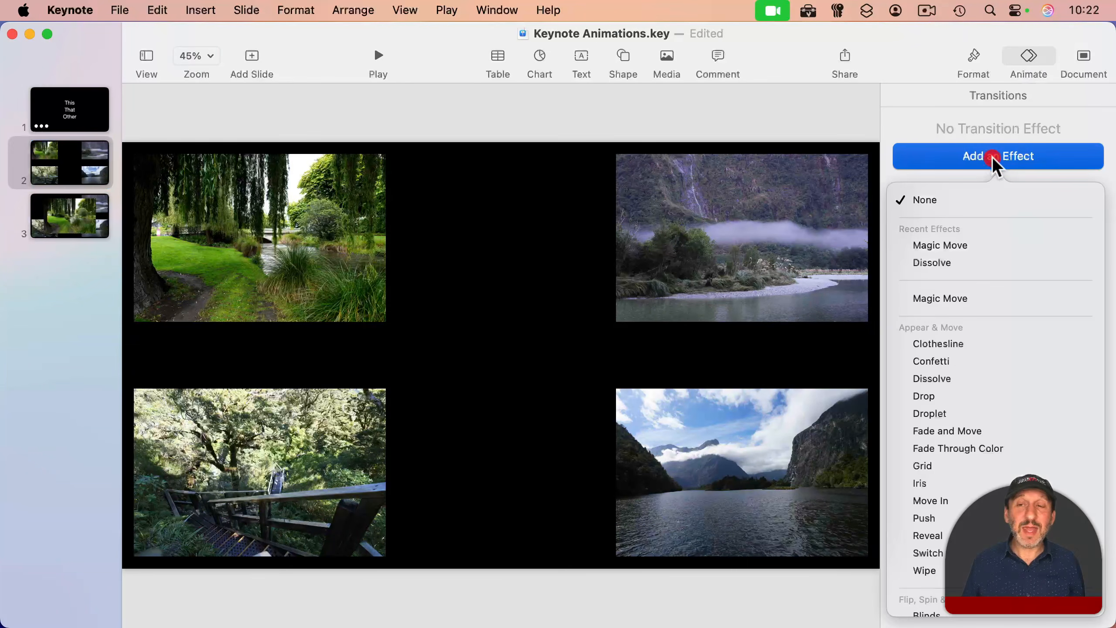
left_click(965, 245)
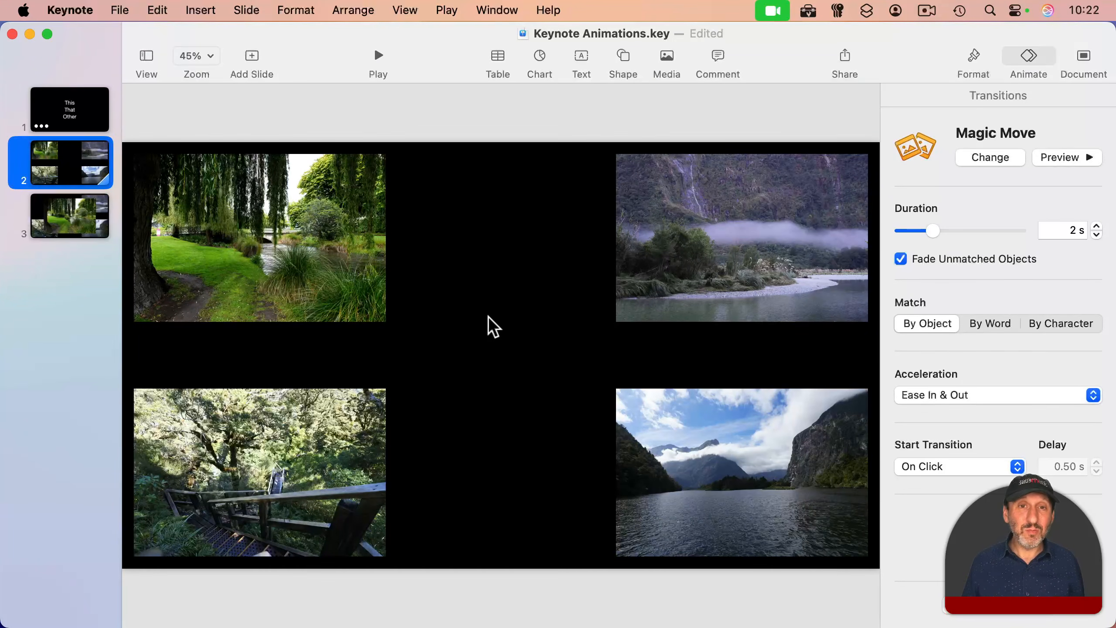
Step: Play the presentation from slide 2, advance through the transition to slide 3, and exit the slideshow
left_click(379, 56)
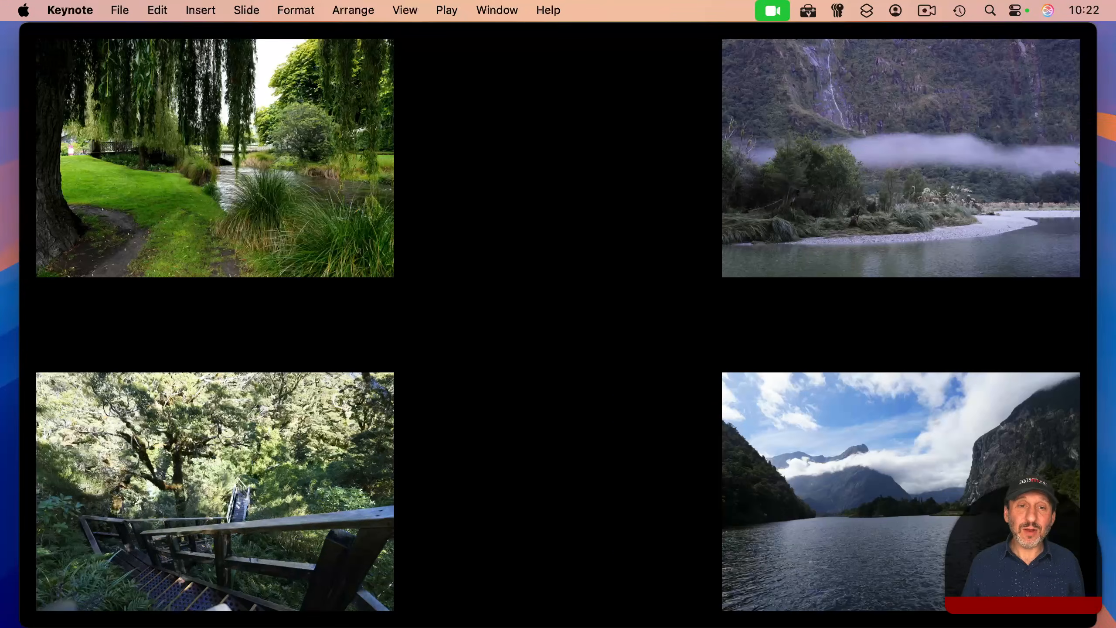
left_click(527, 221)
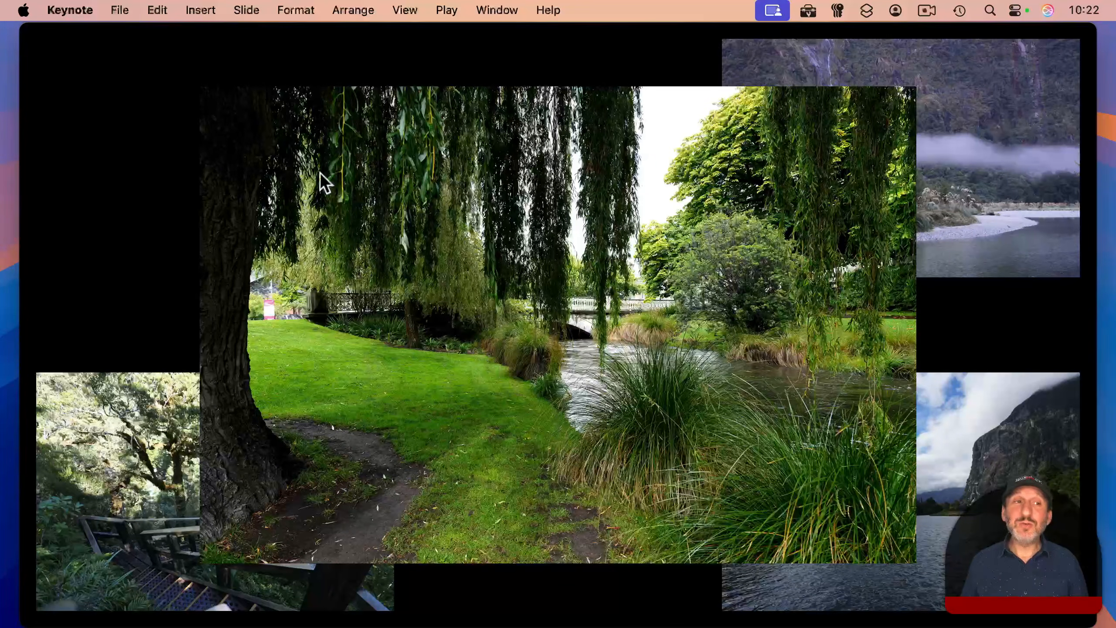
left_click(34, 39)
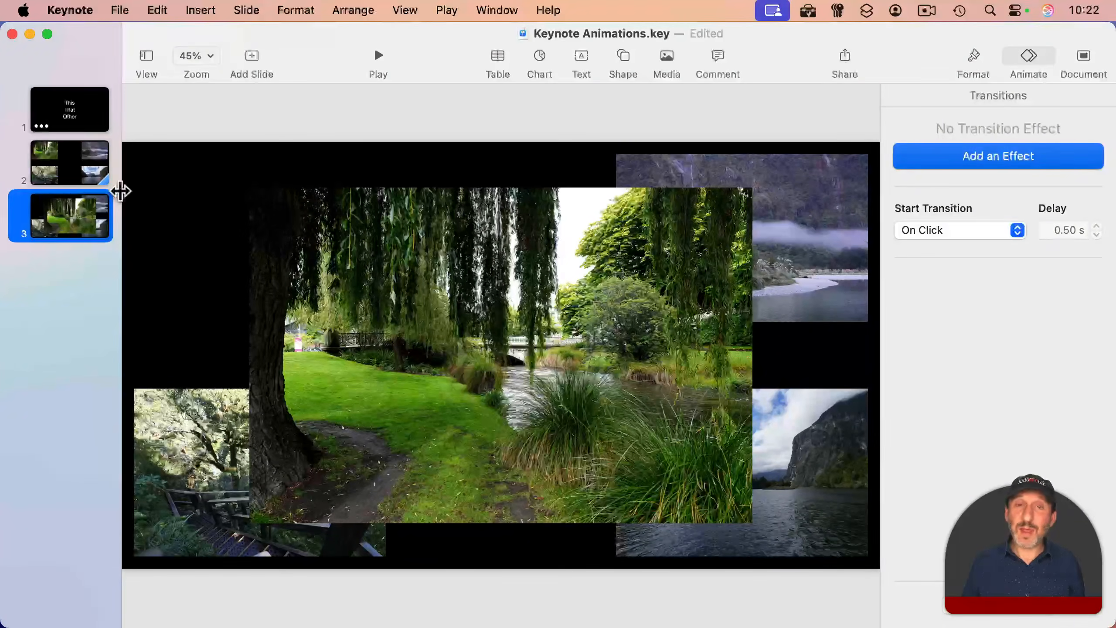
Step: Place a copy of slide 2 after slide 3 and set the copy's transition to None
left_click(73, 164)
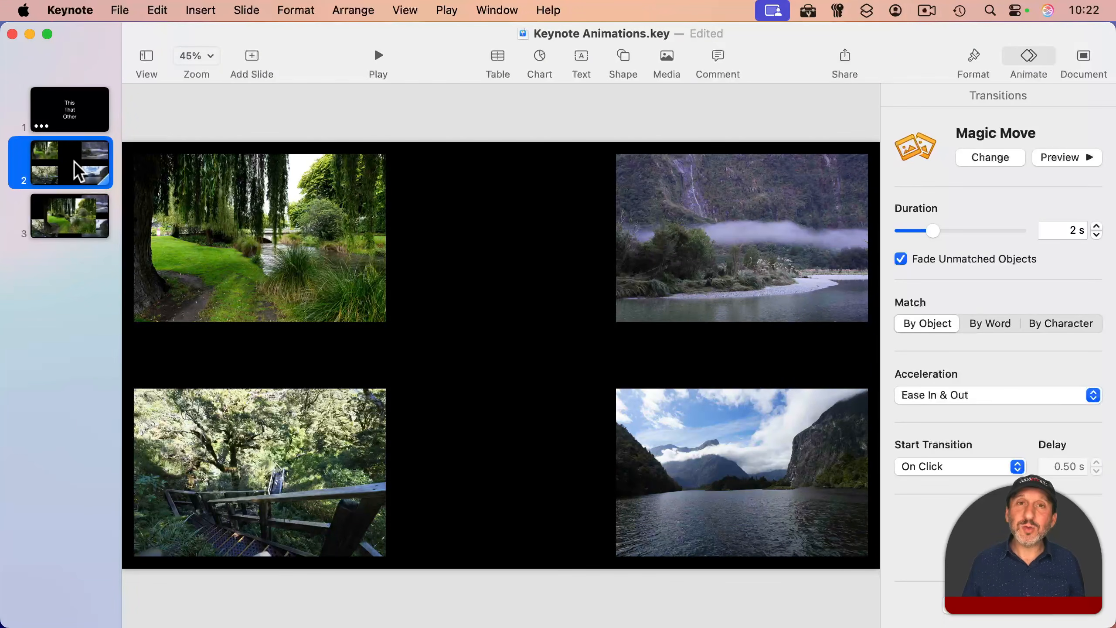
left_click_drag(73, 161, 71, 284)
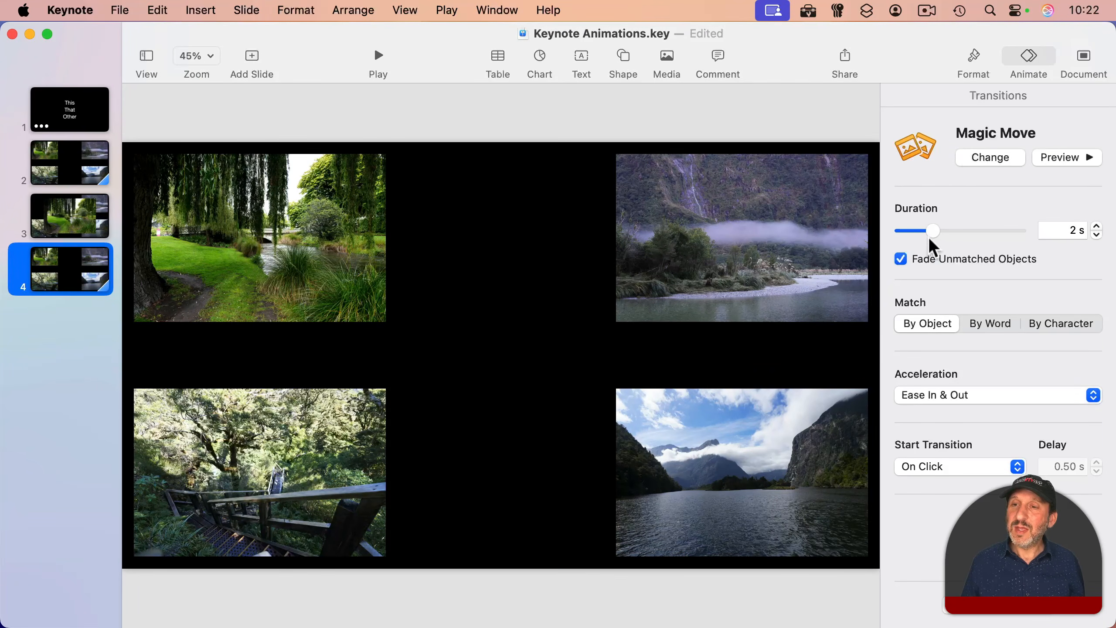
left_click(970, 157)
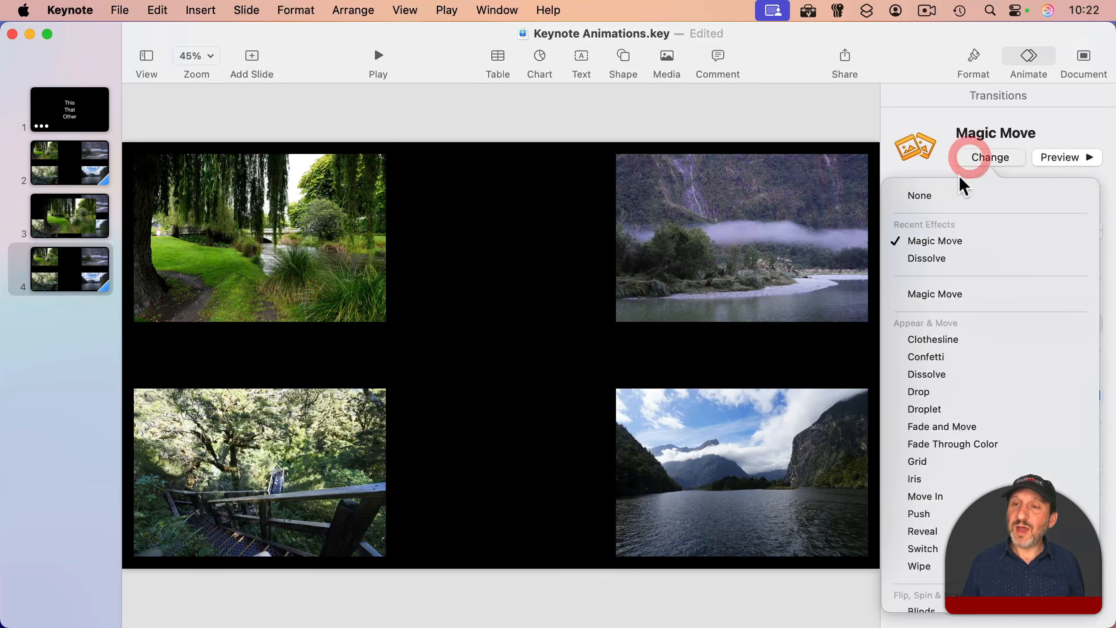
left_click(931, 196)
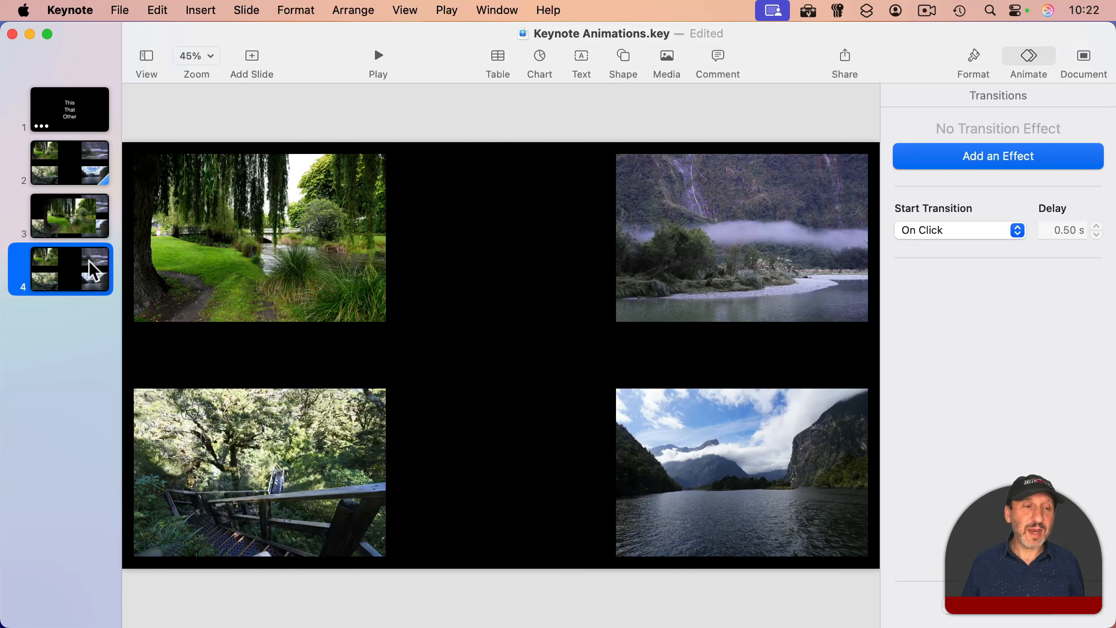
Step: Duplicate slide 4 three times so that slides 5, 6 and 7 show the same four corner photos
key("super+d")
key("super+d")
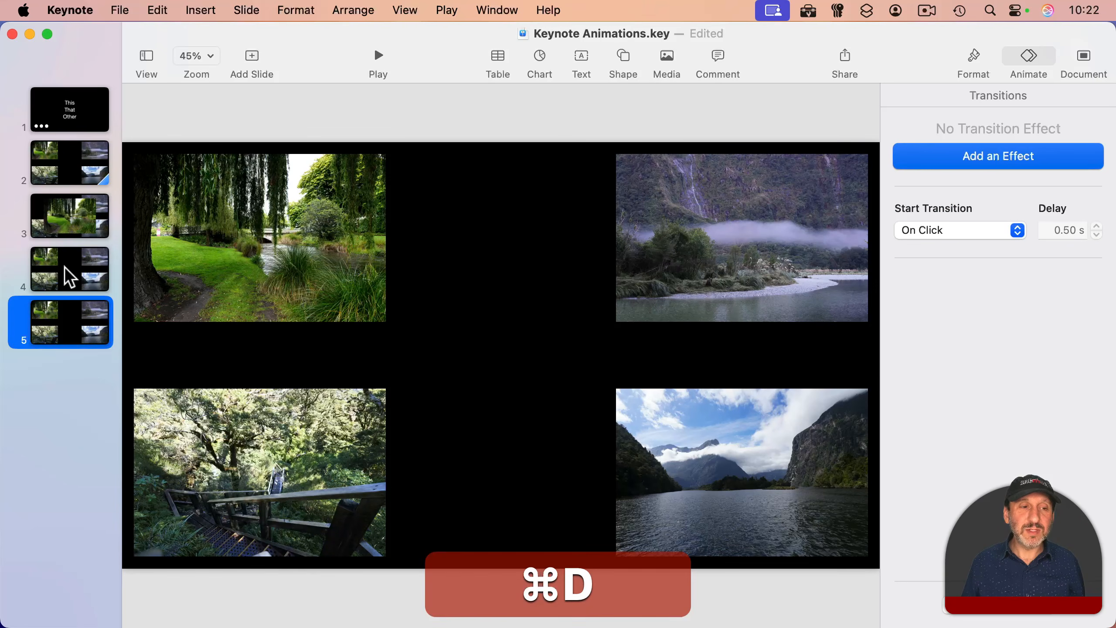
key("super+d")
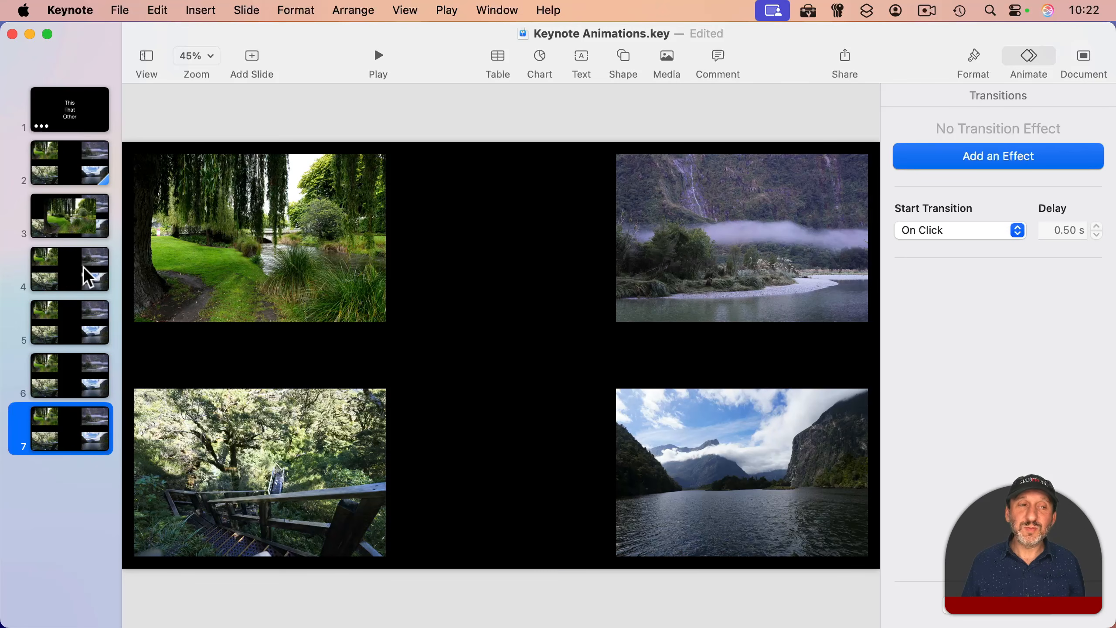
Step: Enlarge the misty river photo on slide 4 to about twice its size, move it to the middle, and bring it to the front
left_click(78, 264)
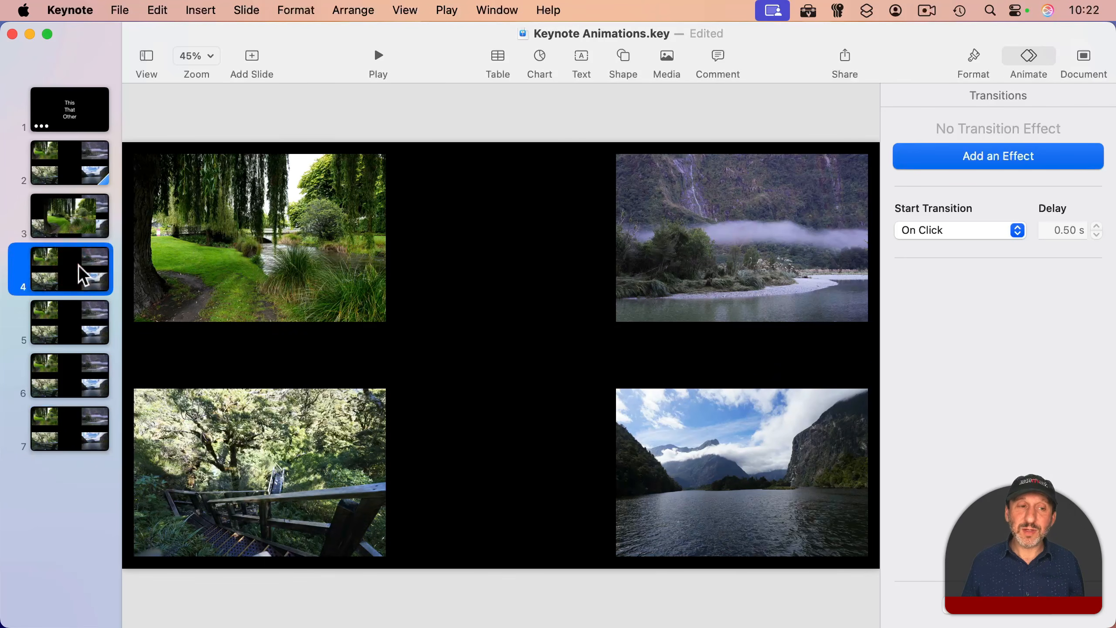
left_click(605, 227)
left_click(652, 230)
left_click_drag(616, 323, 349, 470)
left_click_drag(622, 356, 537, 386)
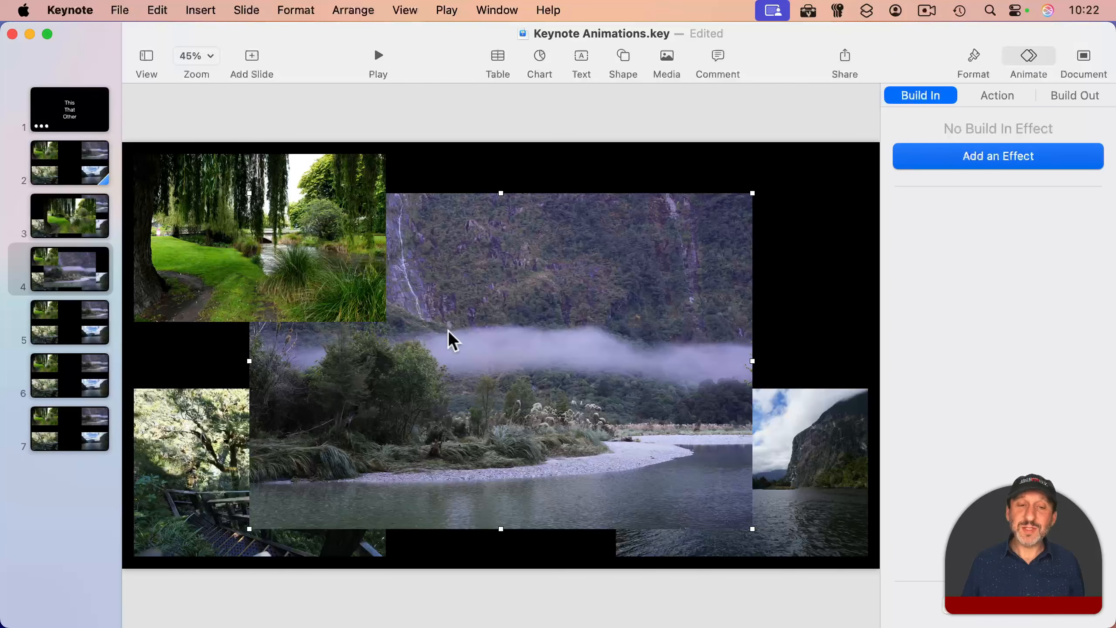
left_click(351, 10)
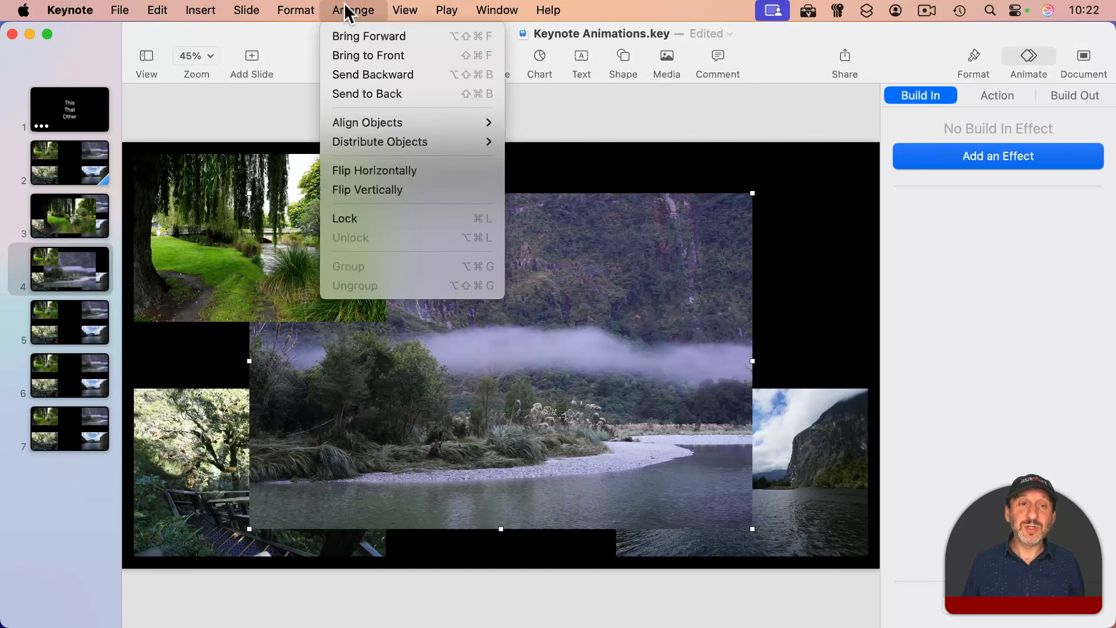
left_click(379, 59)
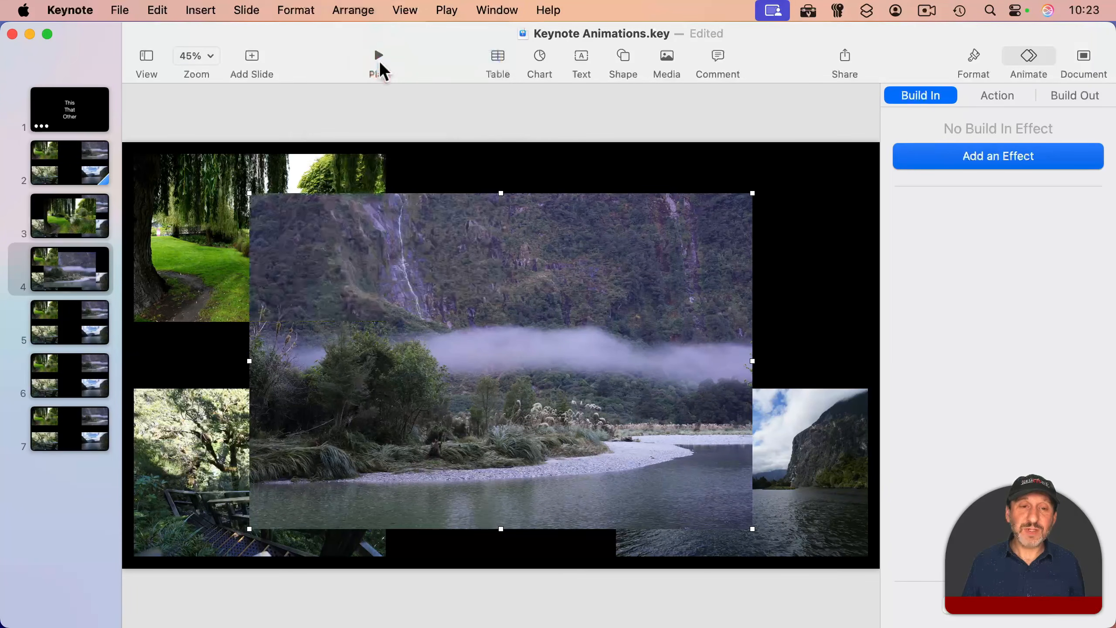
Step: Enlarge the forest stairway photo on slide 5 to about twice its size, centre it, and bring it to the front
left_click(79, 329)
left_click(249, 461)
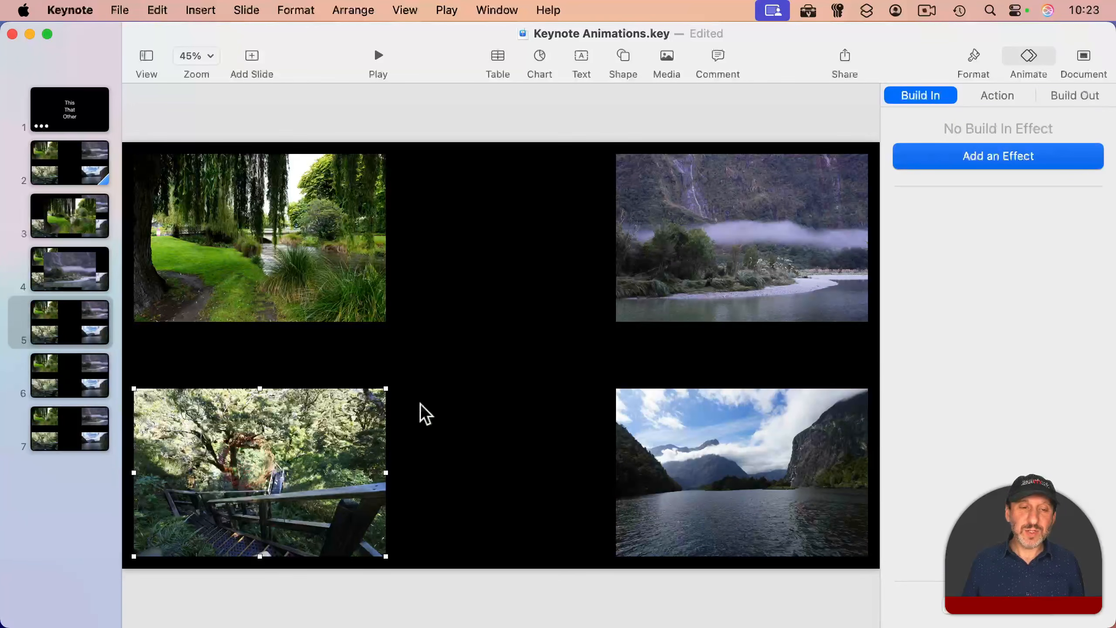
left_click_drag(387, 388, 649, 230)
left_click_drag(366, 412, 499, 353)
left_click(356, 10)
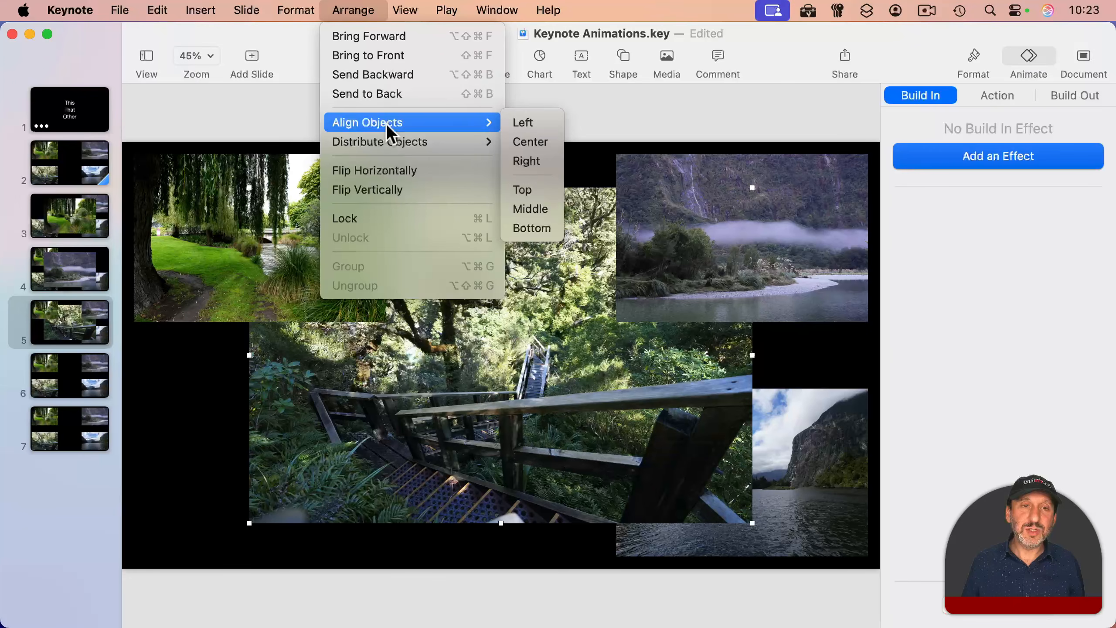
left_click(401, 58)
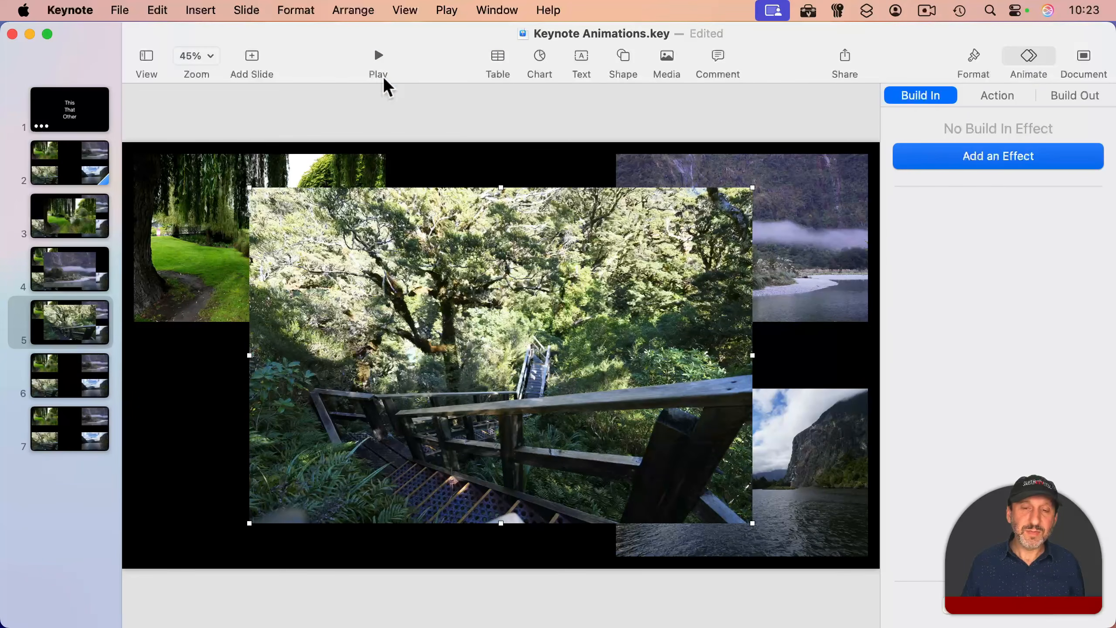
Step: Enlarge the mountain lake photo on slide 6 to about twice its size, centre it, and bring it to the front
left_click(77, 374)
left_click(719, 465)
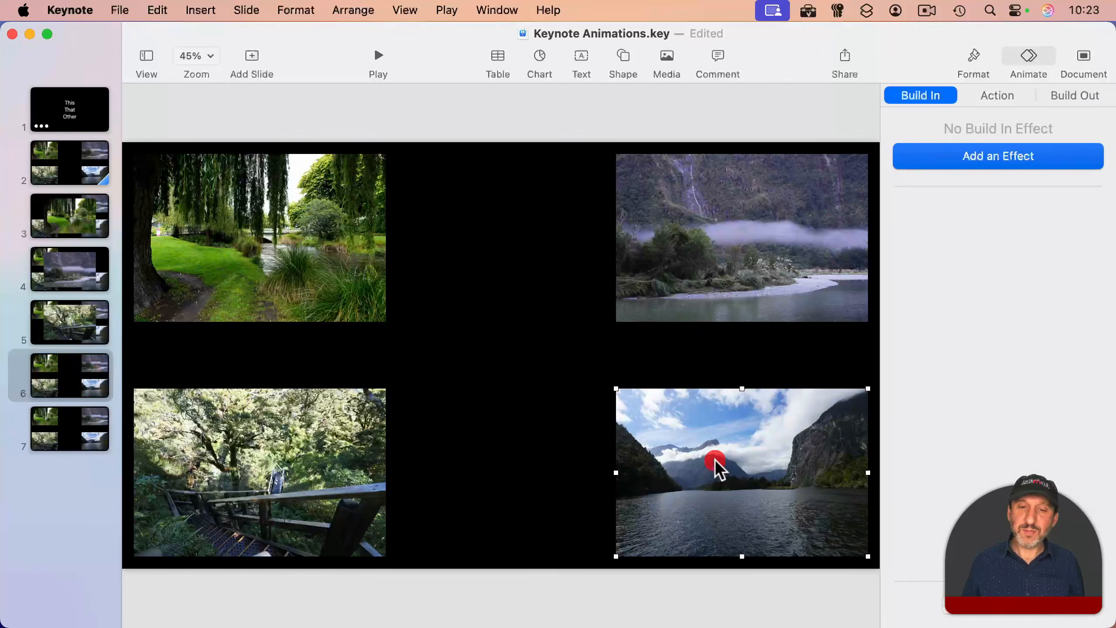
left_click_drag(615, 387, 364, 221)
left_click(548, 338)
left_click_drag(650, 390, 532, 356)
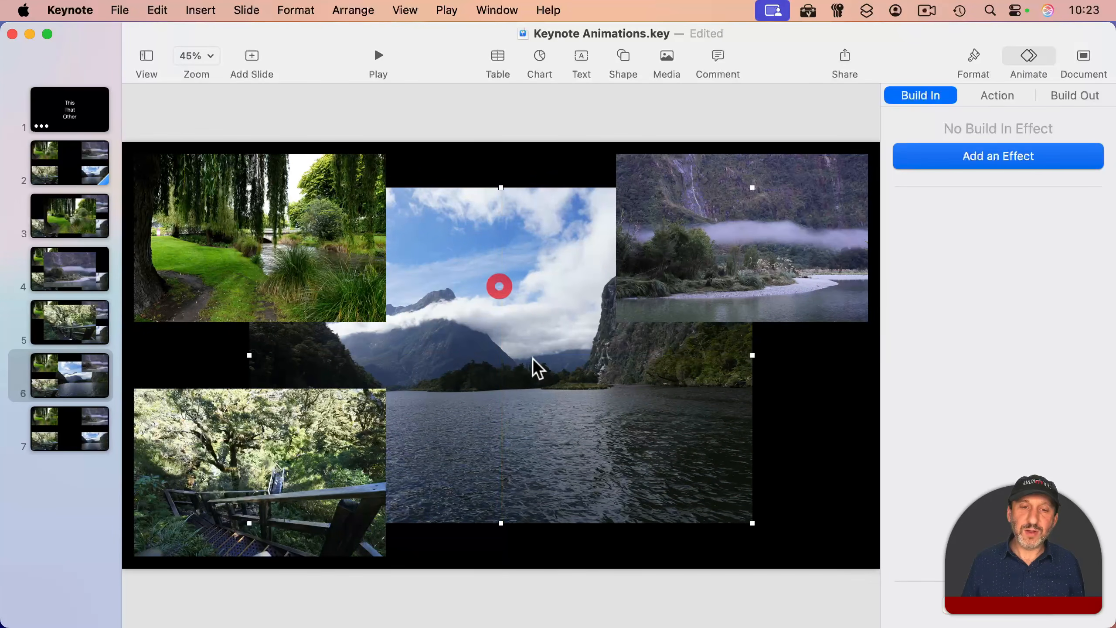
left_click(358, 9)
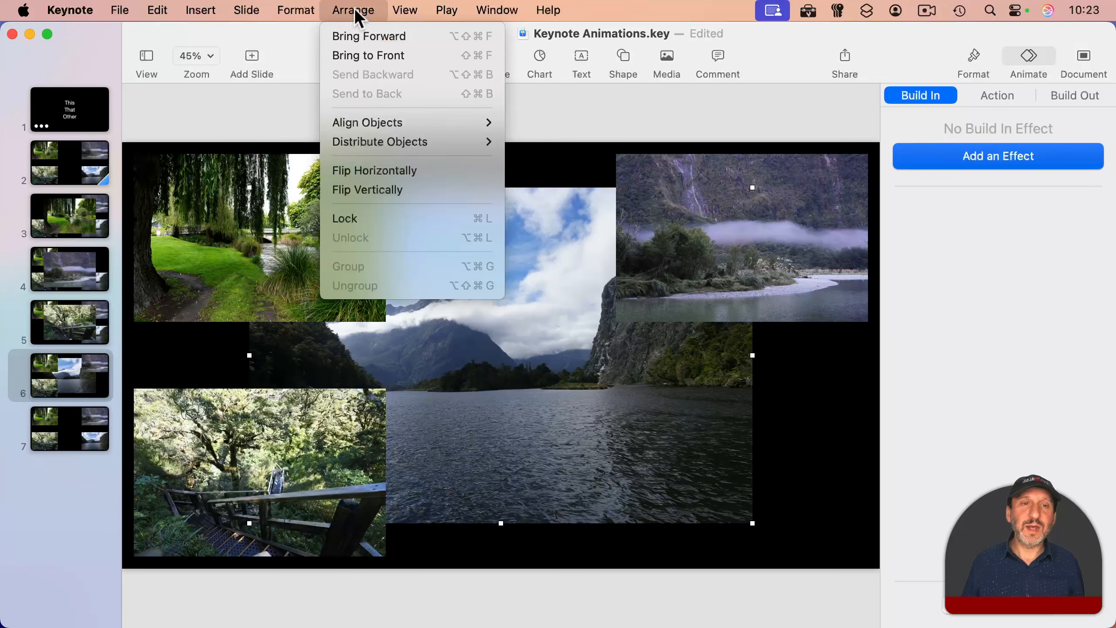
left_click(377, 55)
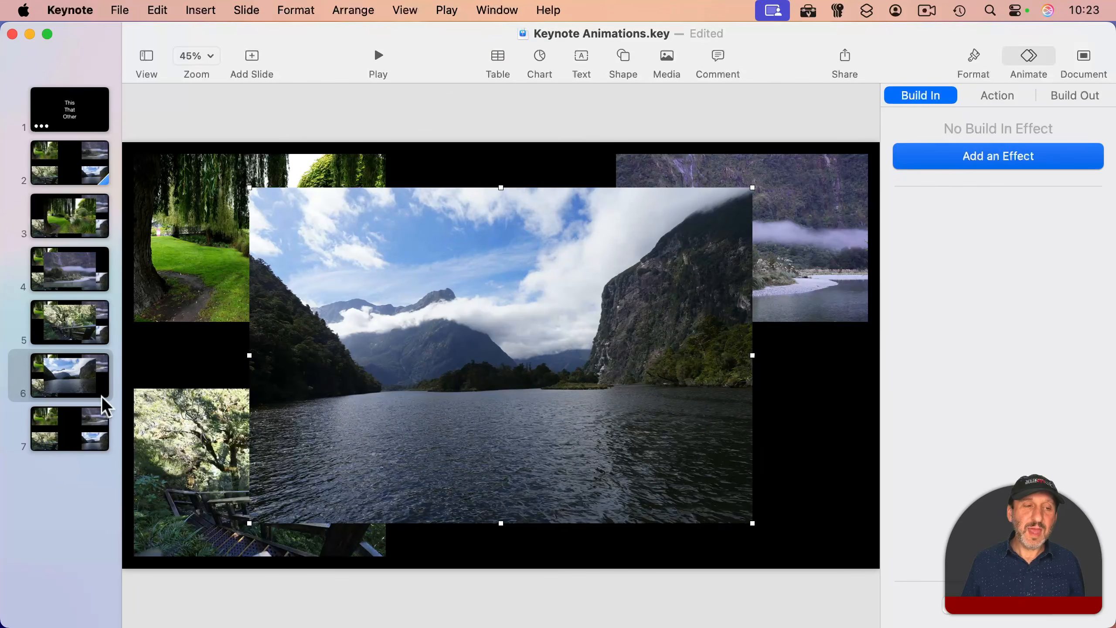
Step: Review slides 3 to 7 to check the sequence of enlarged photos and the final four-photo layout
left_click(75, 417)
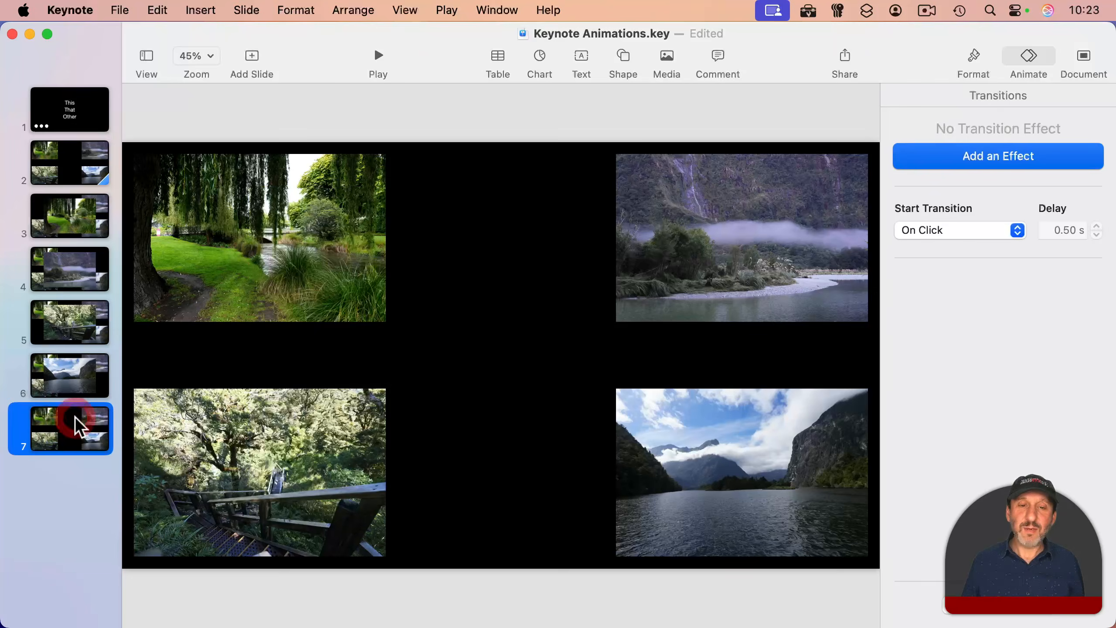
left_click(78, 381)
left_click(72, 324)
left_click(76, 279)
left_click(75, 221)
left_click(78, 276)
left_click(79, 326)
left_click(74, 381)
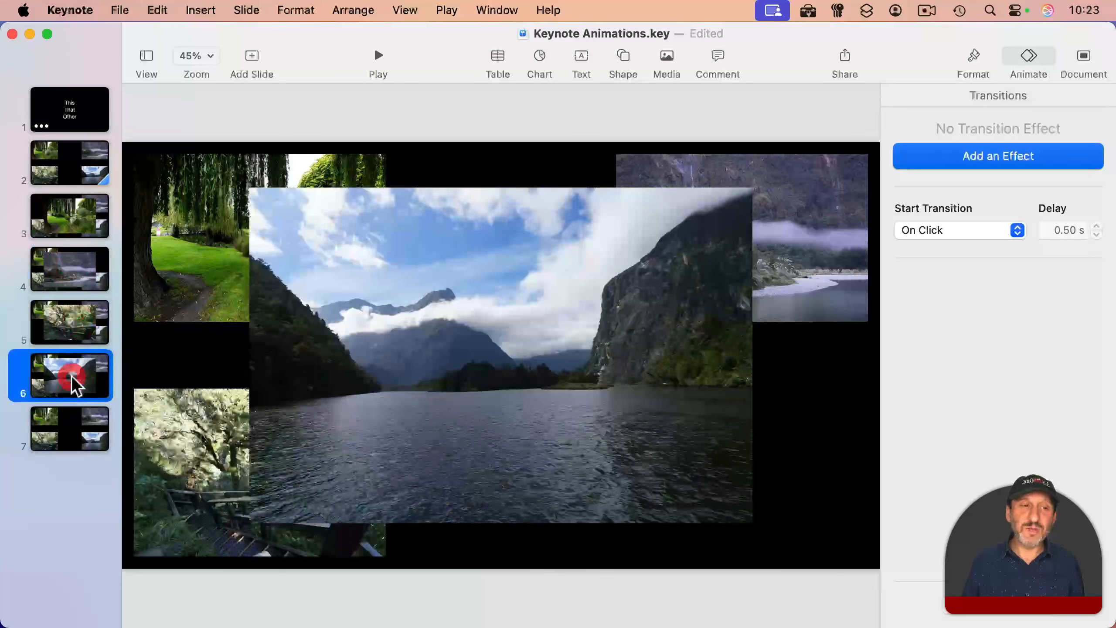
Step: Apply the Magic Move transition to slides 3 through 6 together
left_click(78, 213)
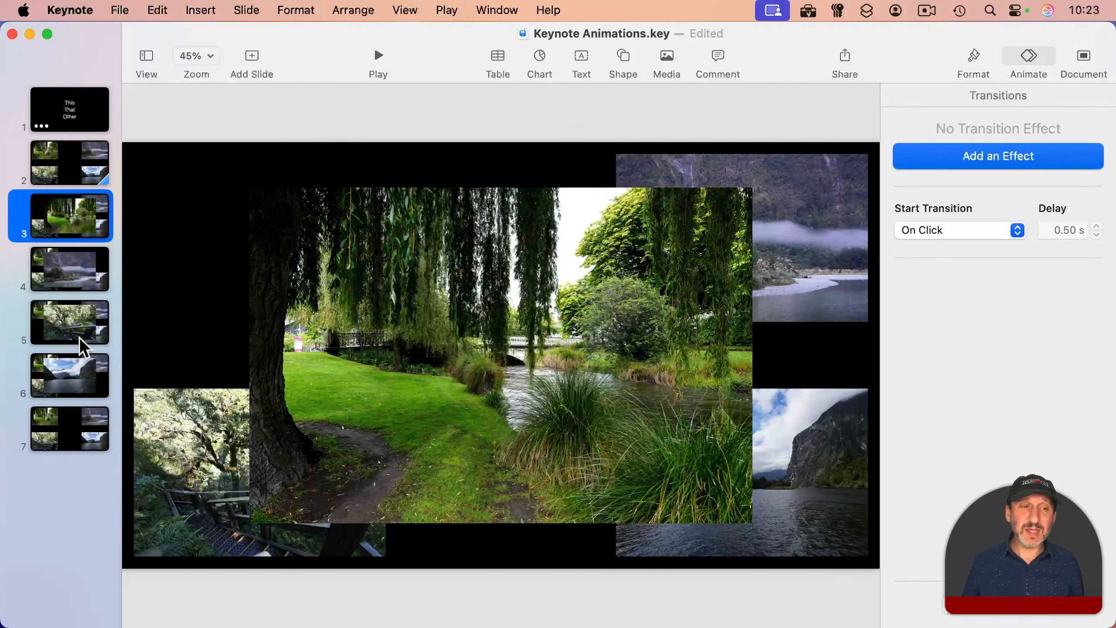
left_click(76, 377, "shift")
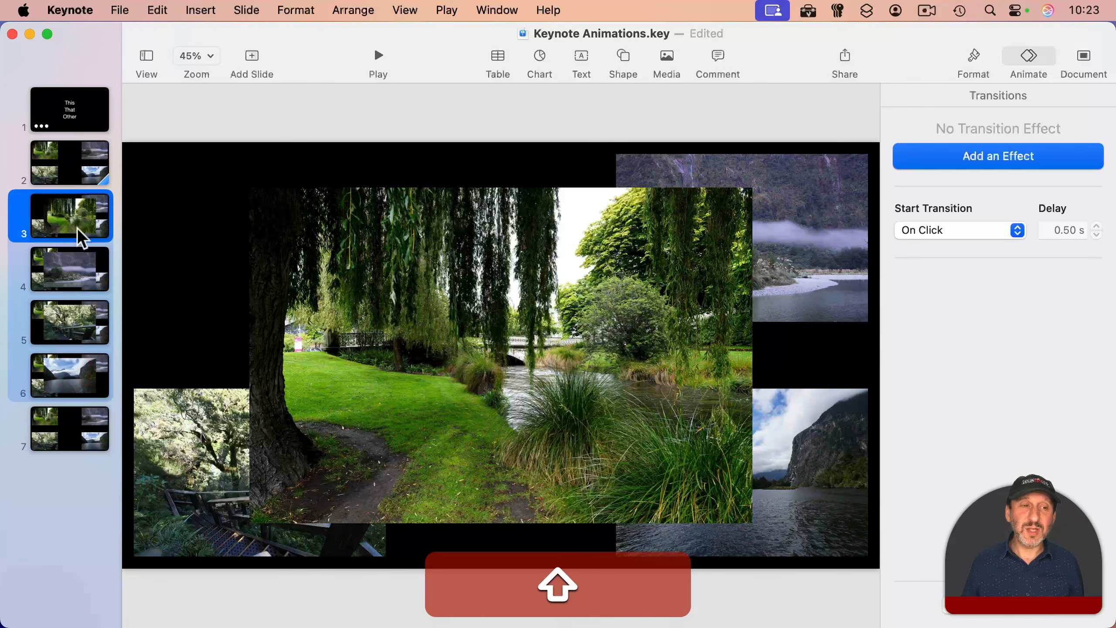
left_click(984, 147)
left_click(945, 243)
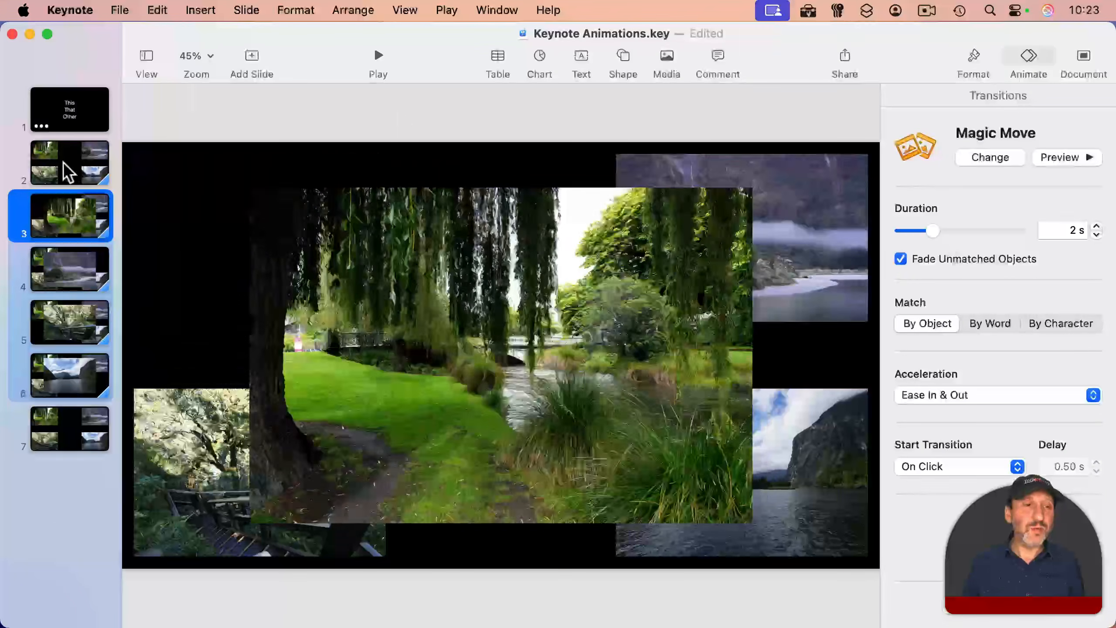
Step: Play the slideshow from slide 2 and advance through each Magic Move transition to the final four-photo slide, and exit the show
left_click(75, 171)
left_click(379, 57)
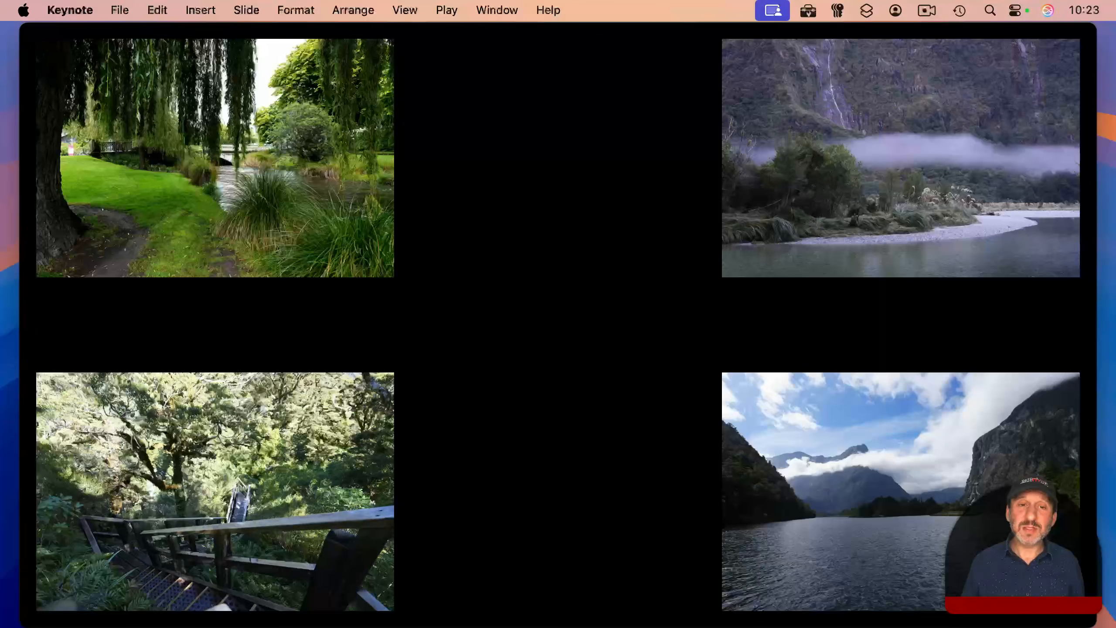
left_click(515, 205)
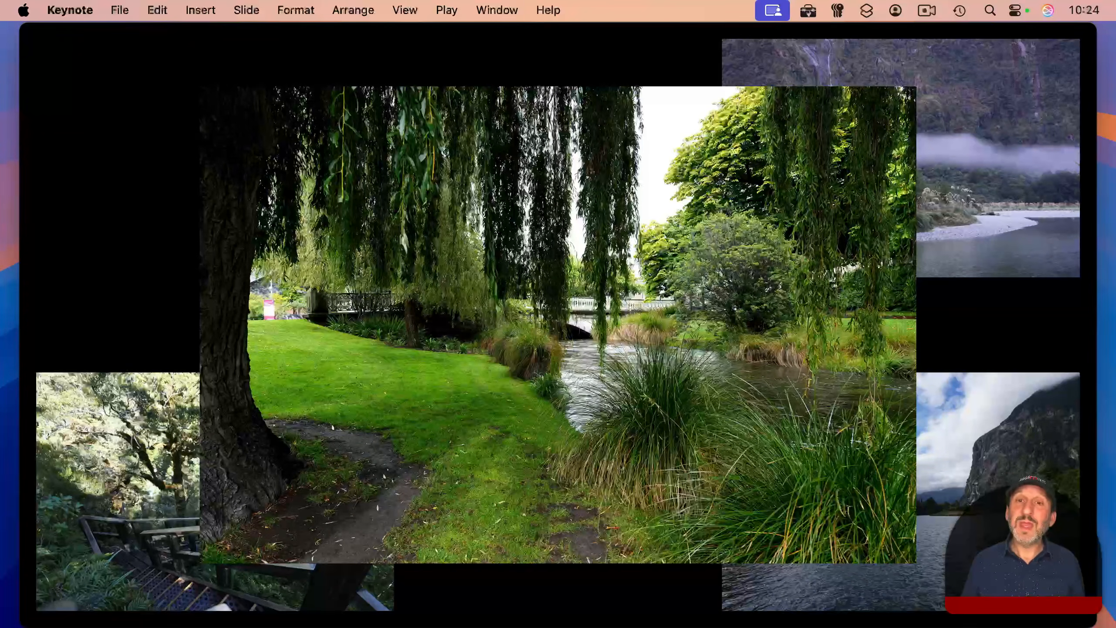
left_click(548, 225)
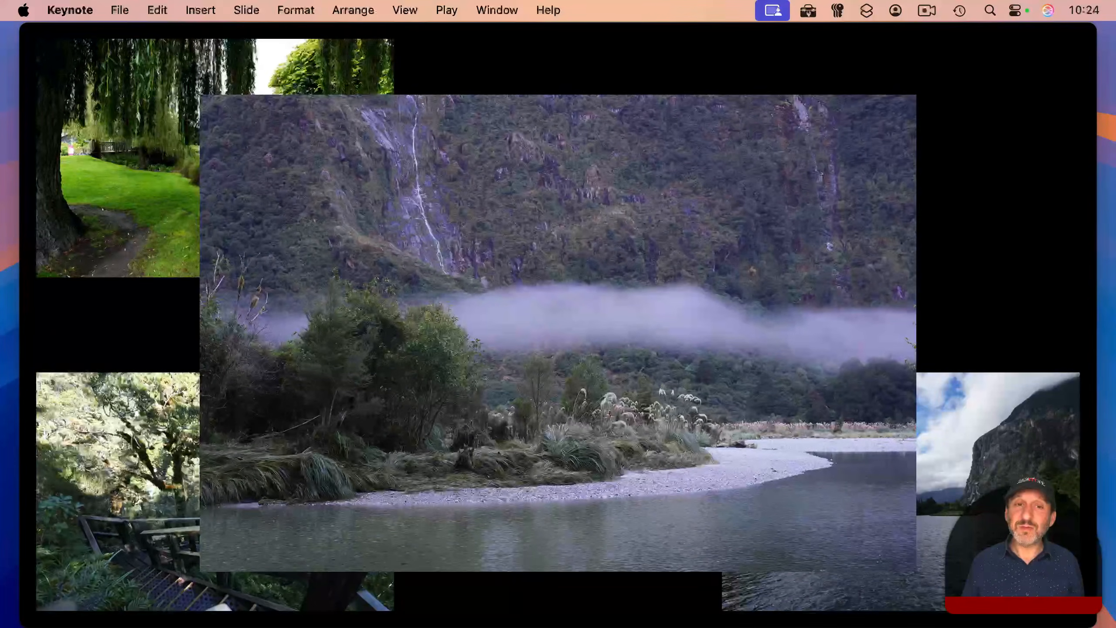
left_click(547, 225)
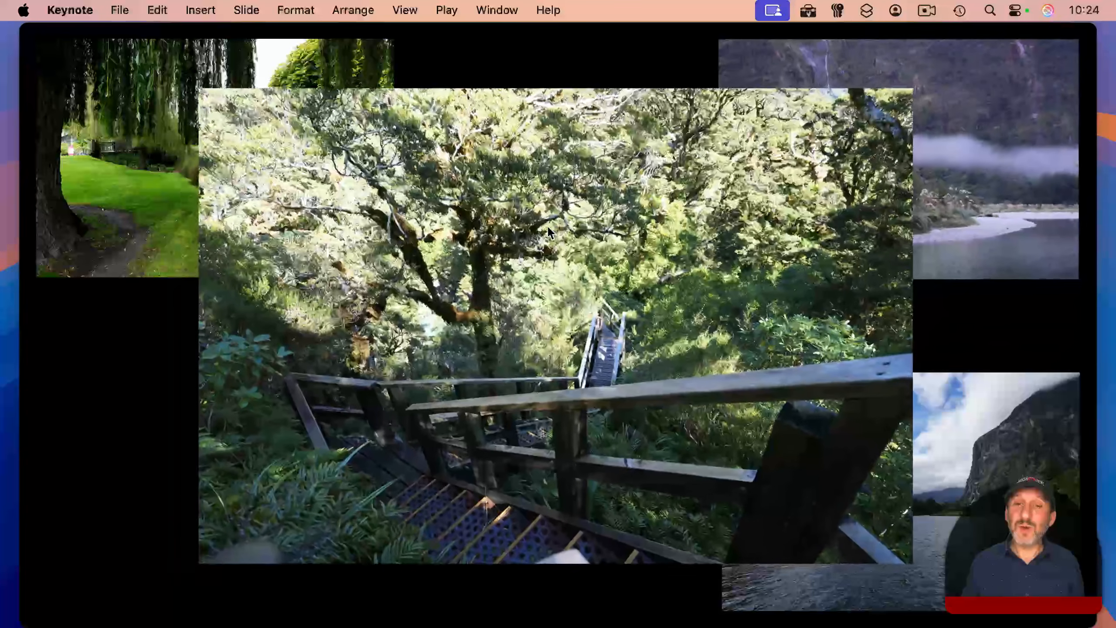
left_click(548, 225)
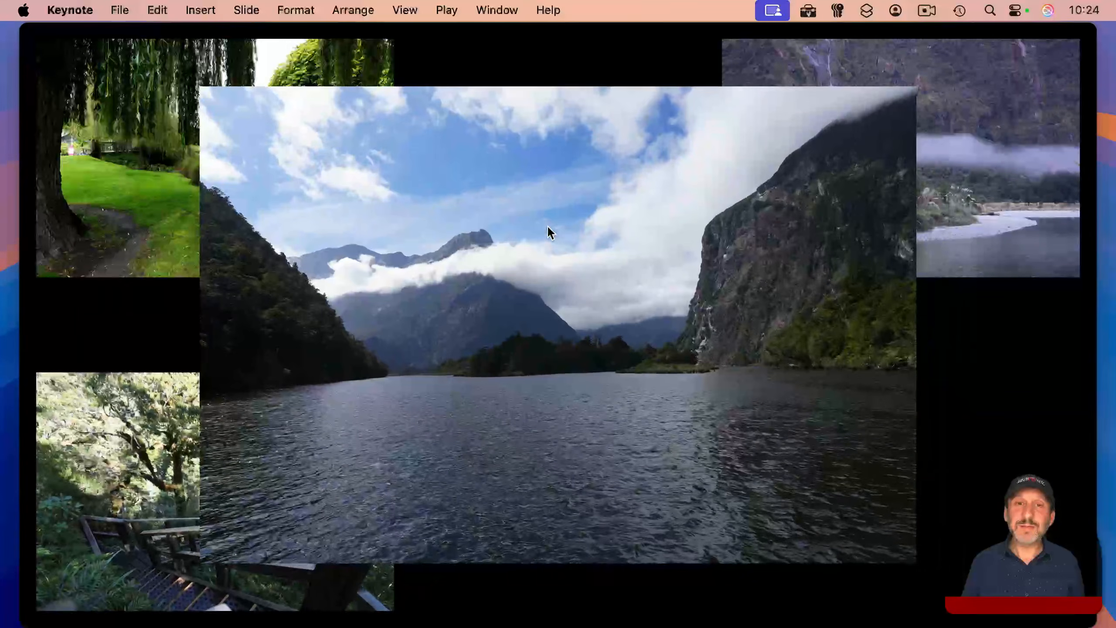
left_click(547, 225)
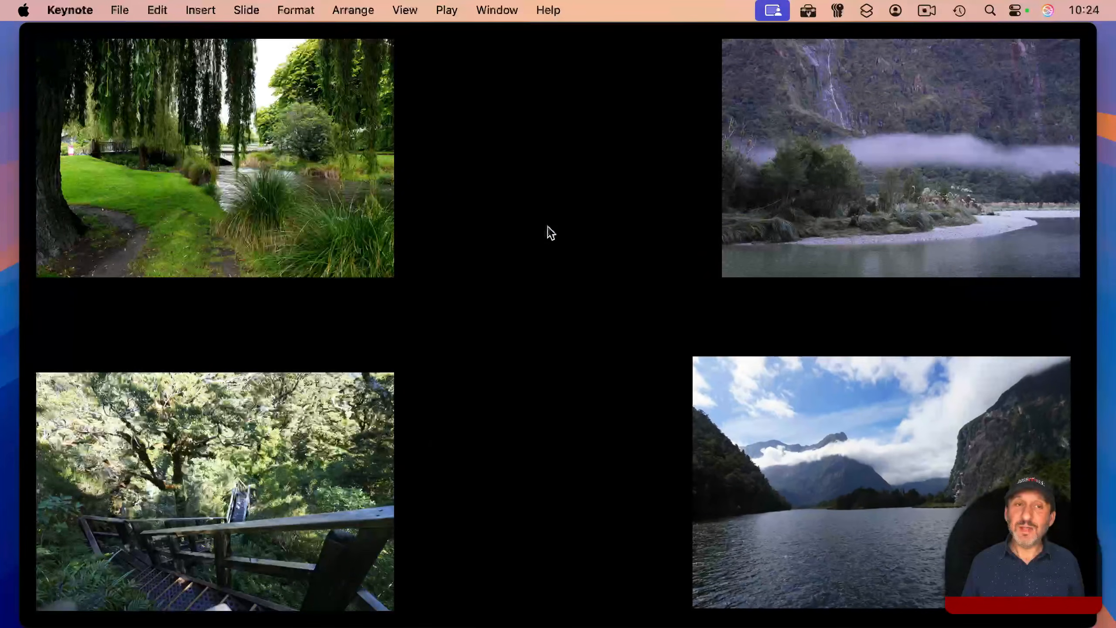
mouse_move(70, 48)
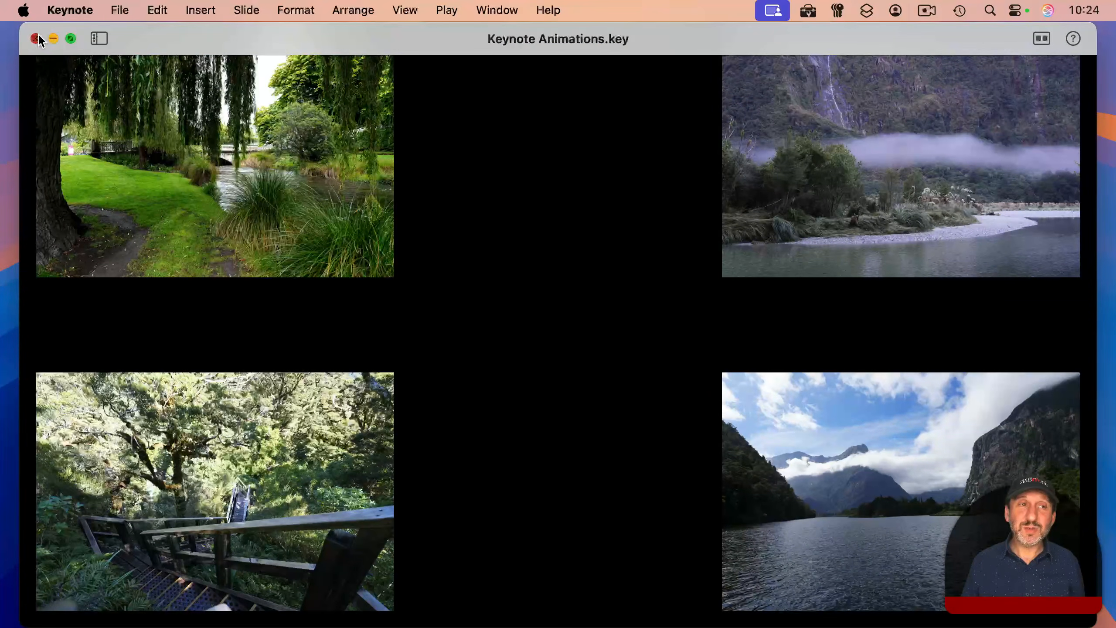
key("Escape")
Step: Review slides 2 to 7 in turn to compare the starting, enlarged and final photo layouts, and select slides 2 through 6
left_click(81, 181)
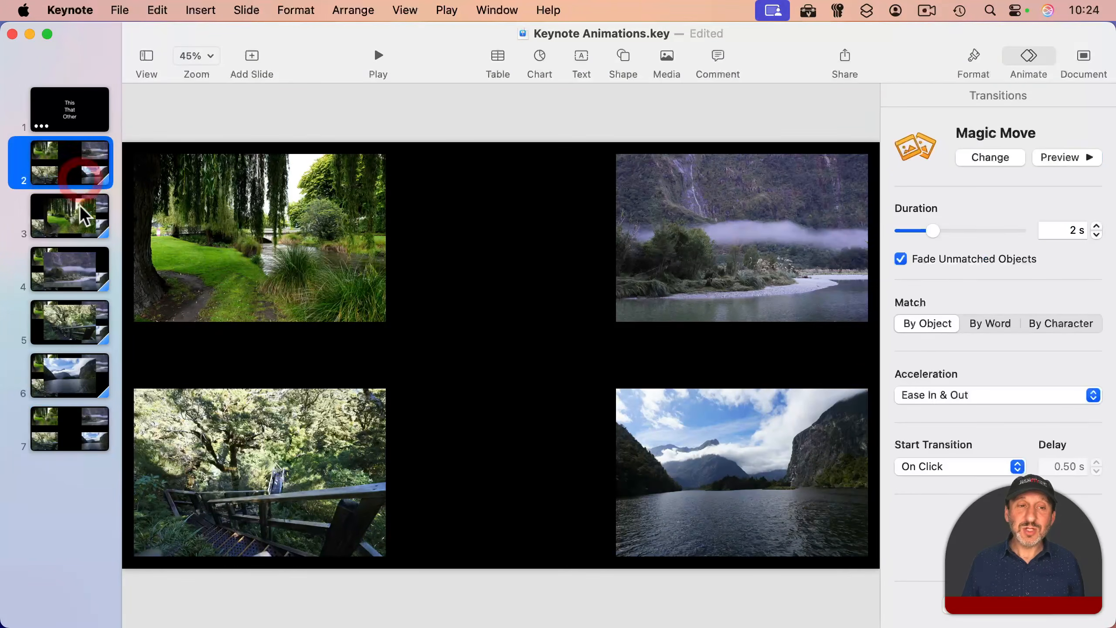
left_click(79, 233)
left_click(80, 270)
left_click(81, 323)
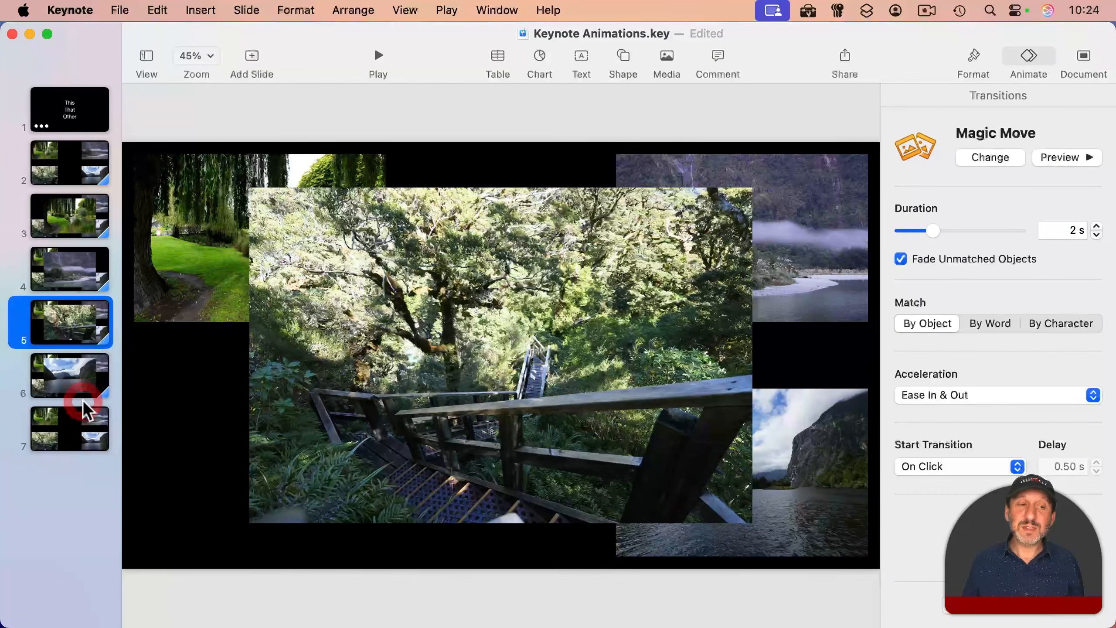
left_click(86, 379)
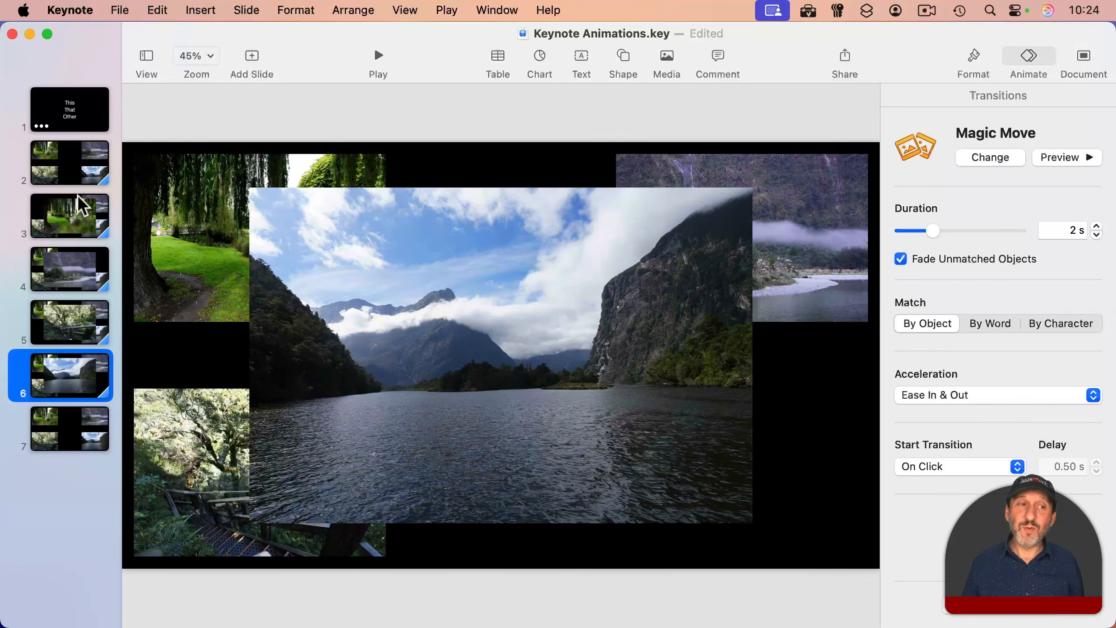
left_click(78, 172)
left_click(73, 446)
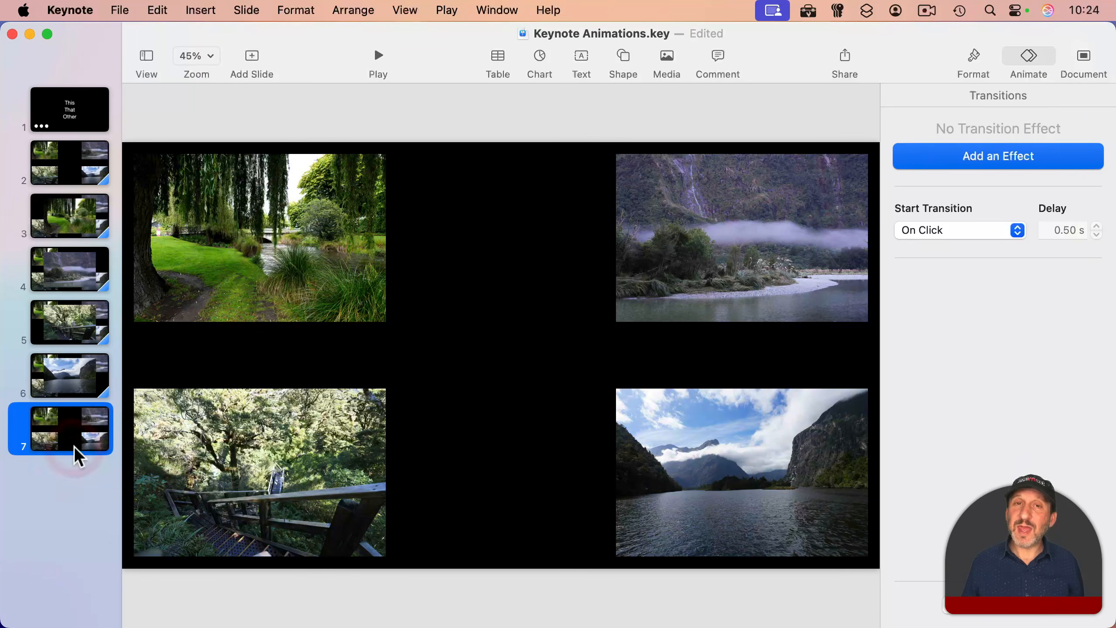
left_click(73, 176)
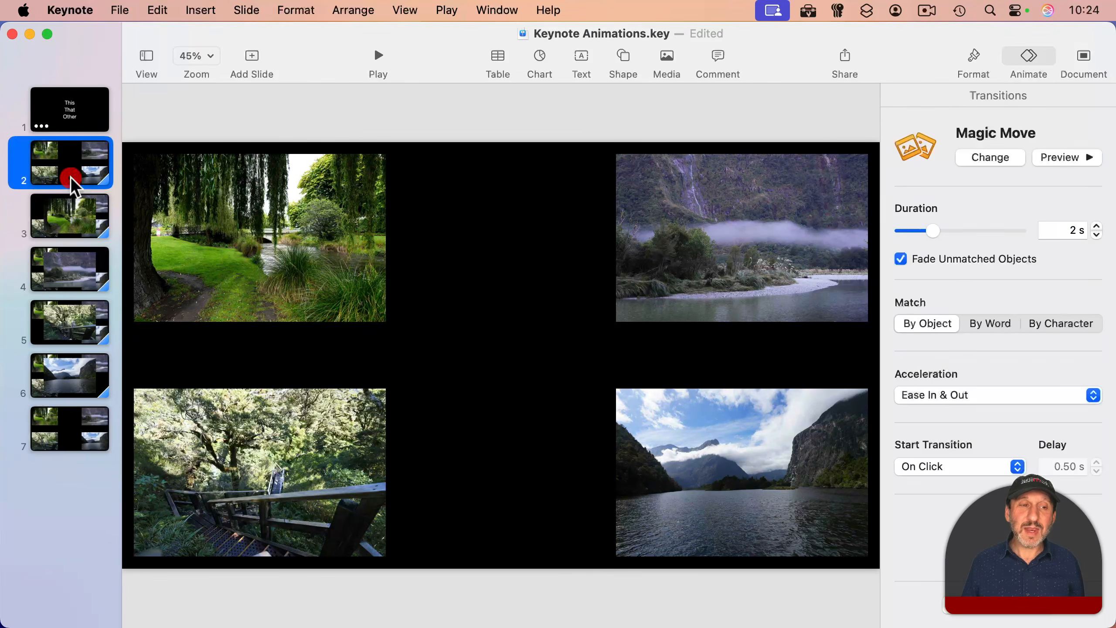
left_click(75, 383, "shift")
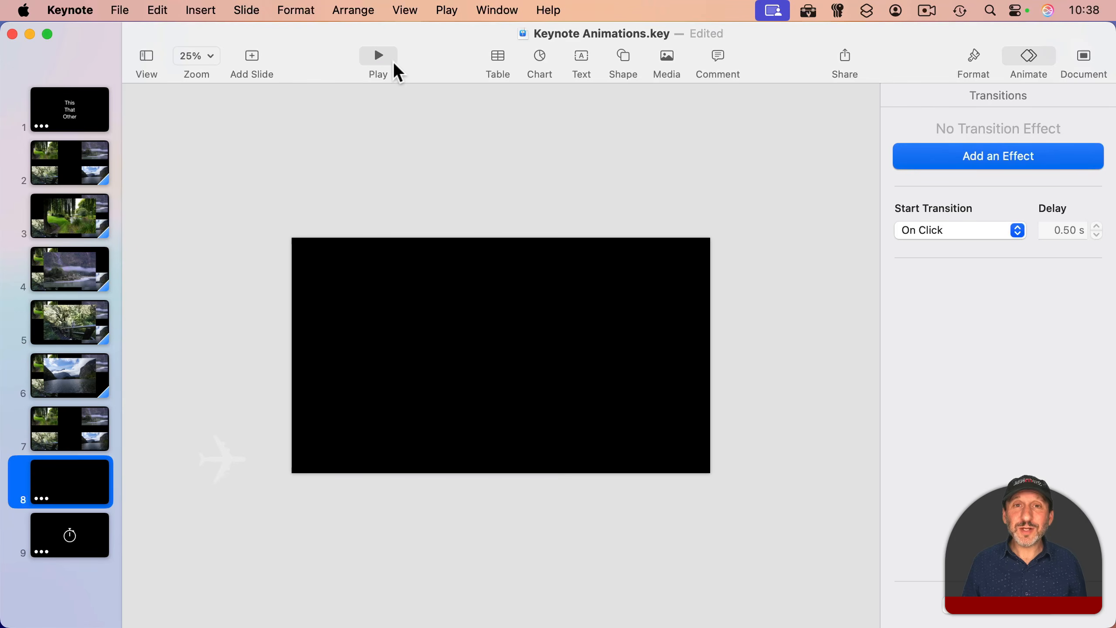
Step: Play the slideshow from slide 8 to watch the airplane animation
left_click(377, 57)
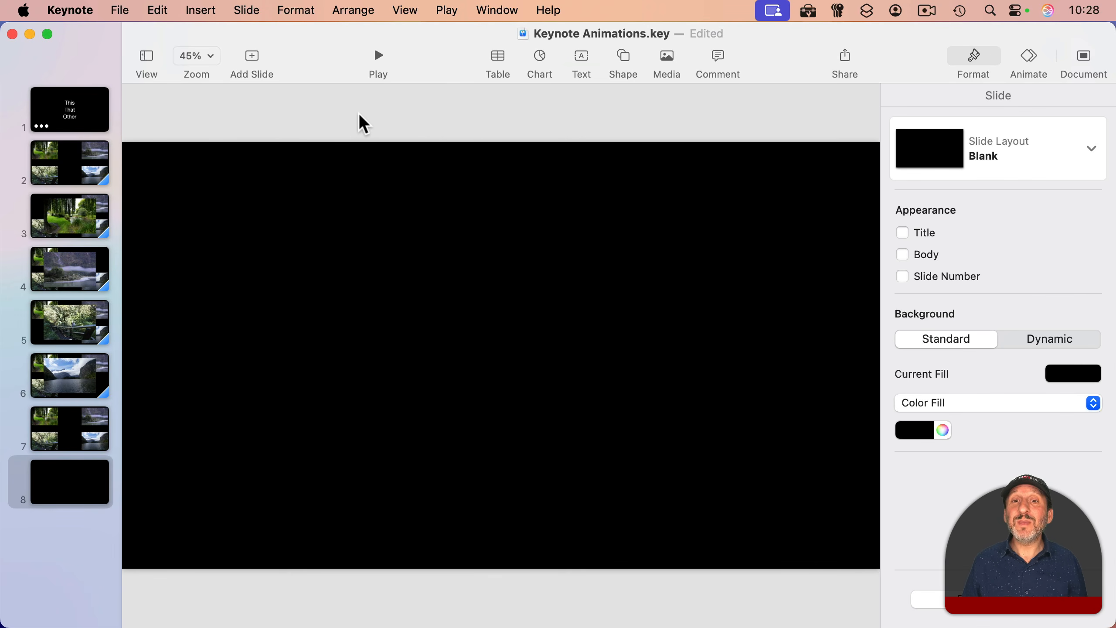
Step: Insert the right-facing airplane from the Transportation shapes on blank slide 8 and enlarge it to about twice its size
left_click(623, 59)
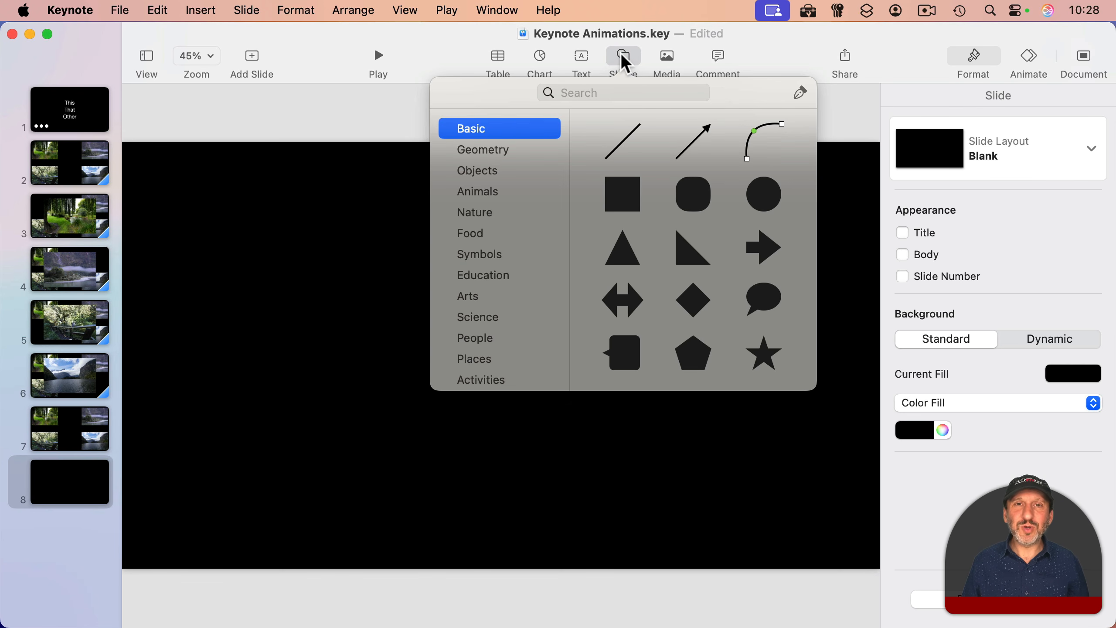
scroll(479, 247, "down", 3)
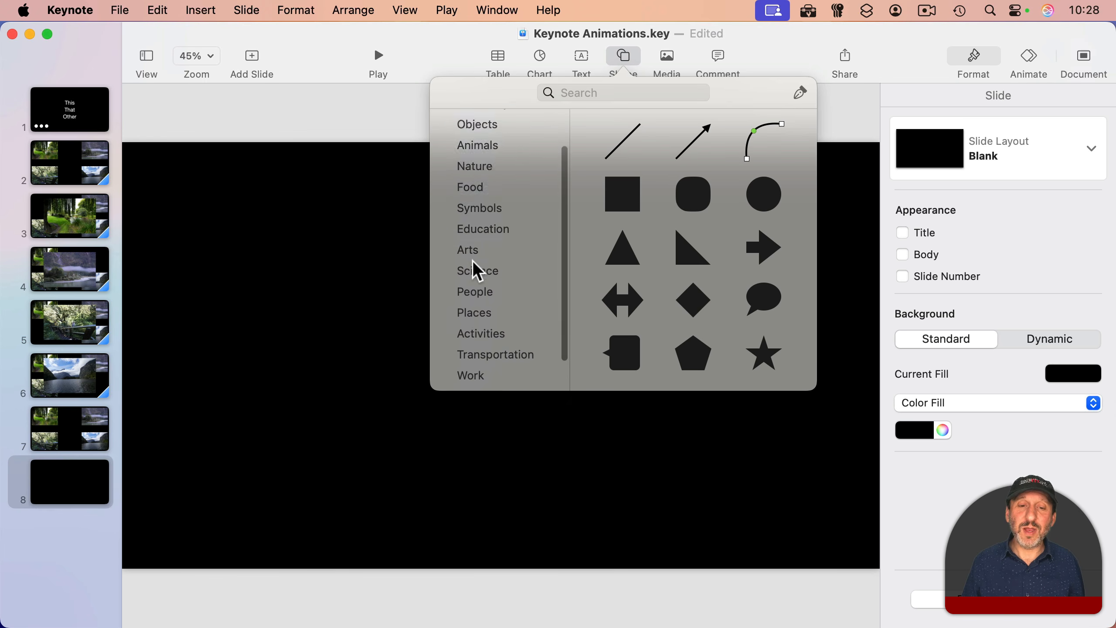
left_click(488, 318)
scroll(650, 308, "down", 3)
scroll(645, 298, "down", 5)
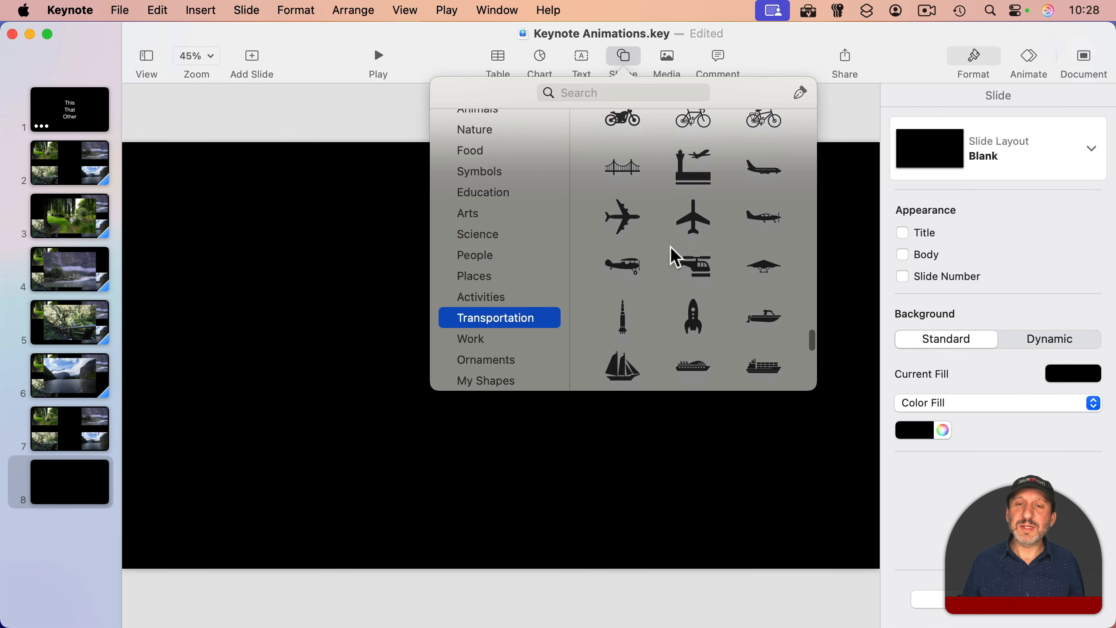
left_click(625, 216)
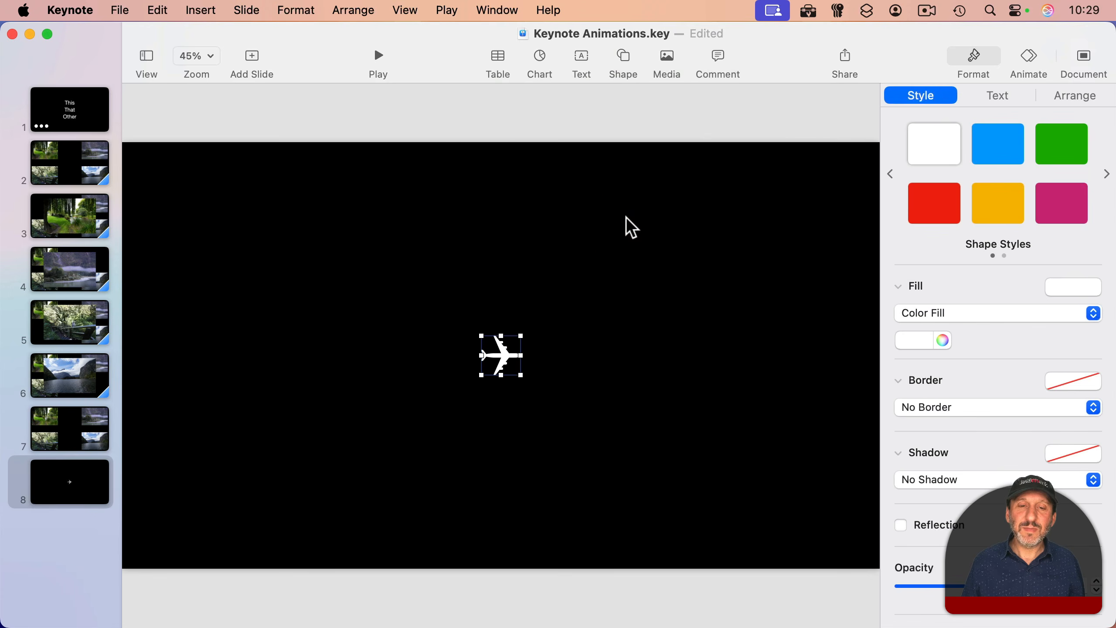
mouse_move(500, 334)
left_mouse_down()
mouse_move(501, 285)
mouse_move(512, 345)
left_mouse_up()
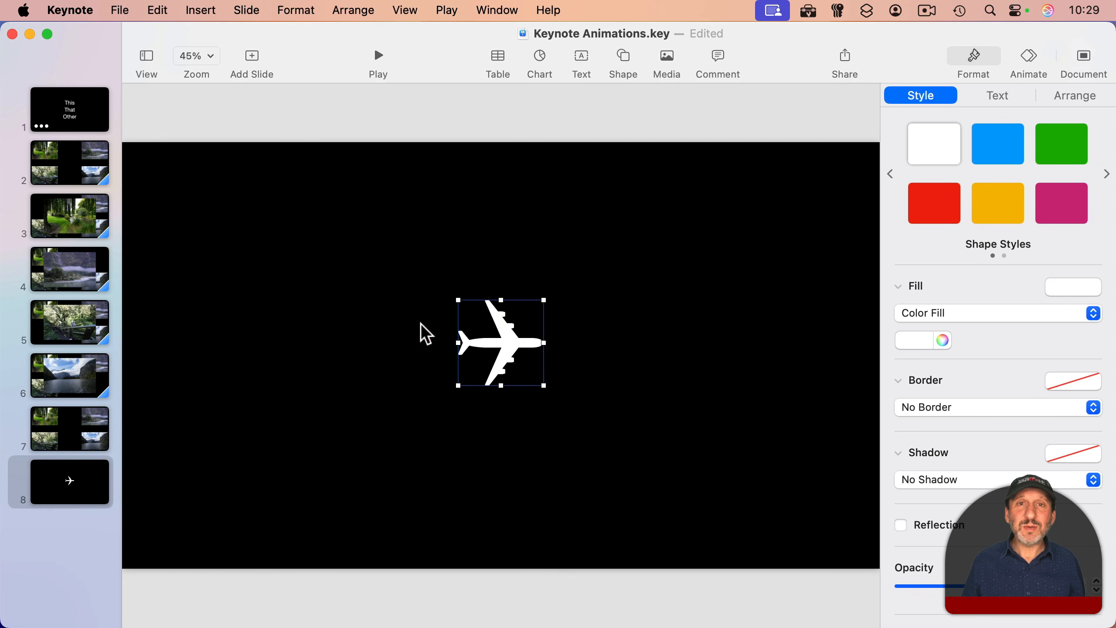
Step: Look over the airplane's Build In and Build Out settings and add a Move action effect to it
left_click(1031, 53)
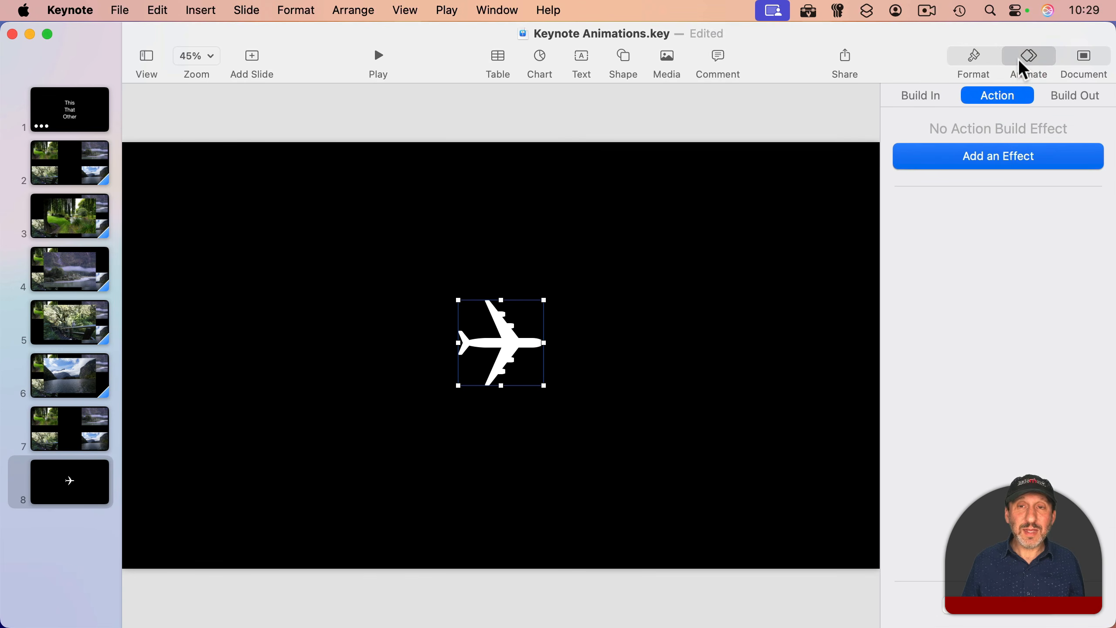
left_click(920, 97)
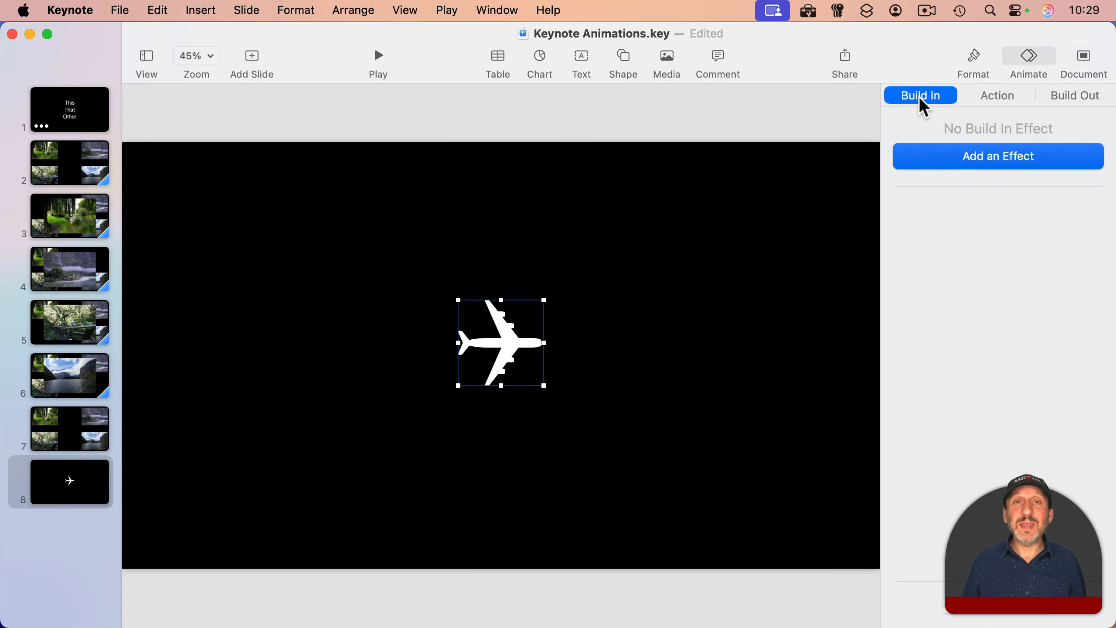
left_click(1071, 98)
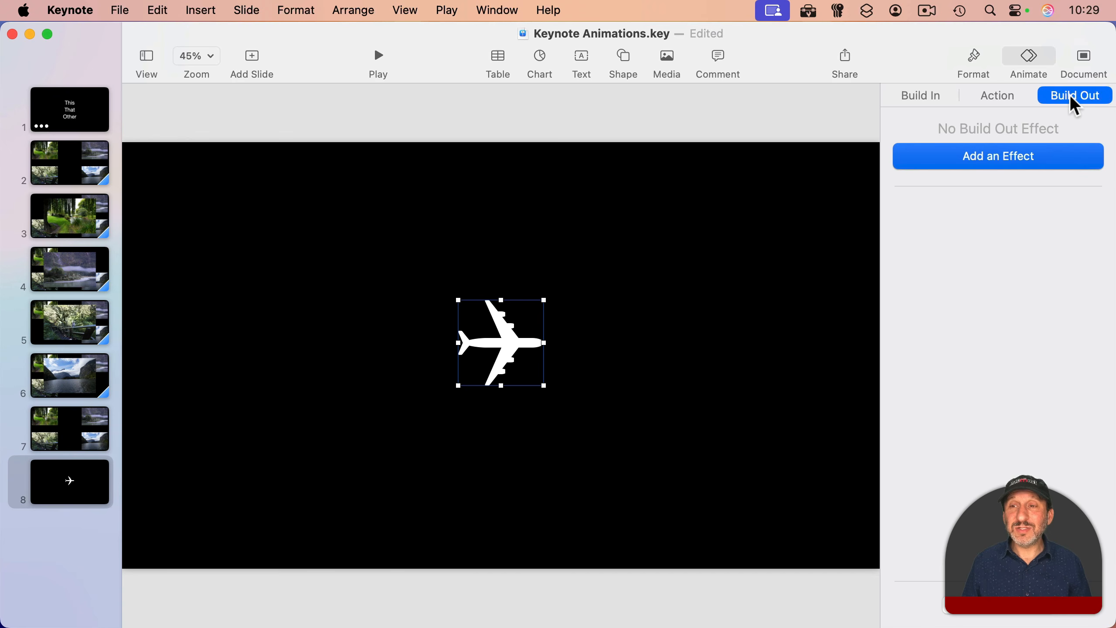
left_click(997, 97)
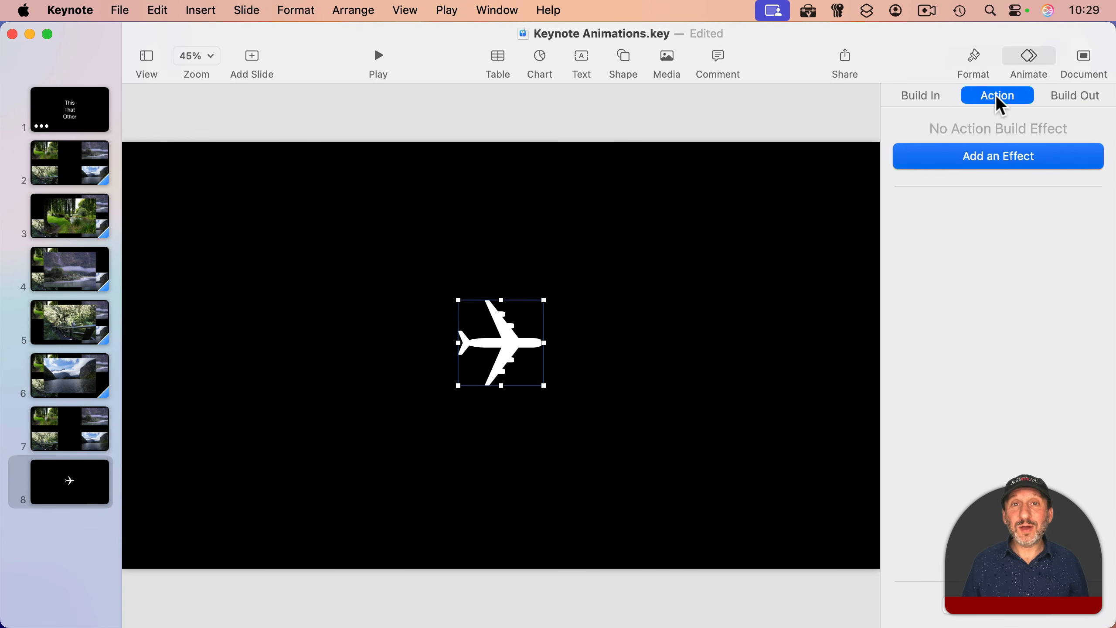
left_click(976, 162)
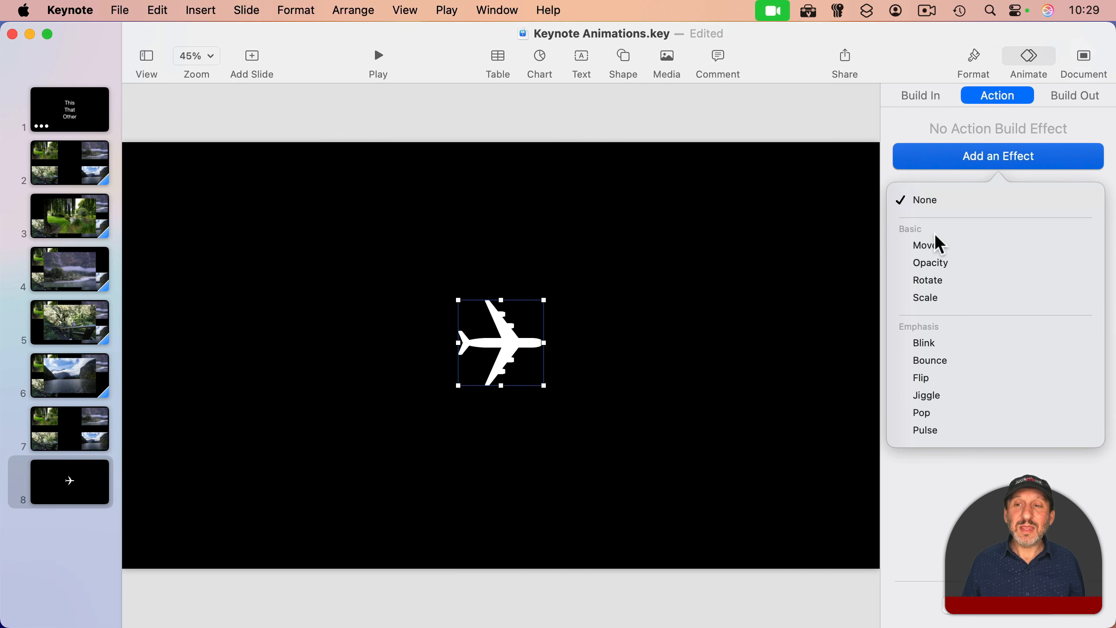
left_click(929, 245)
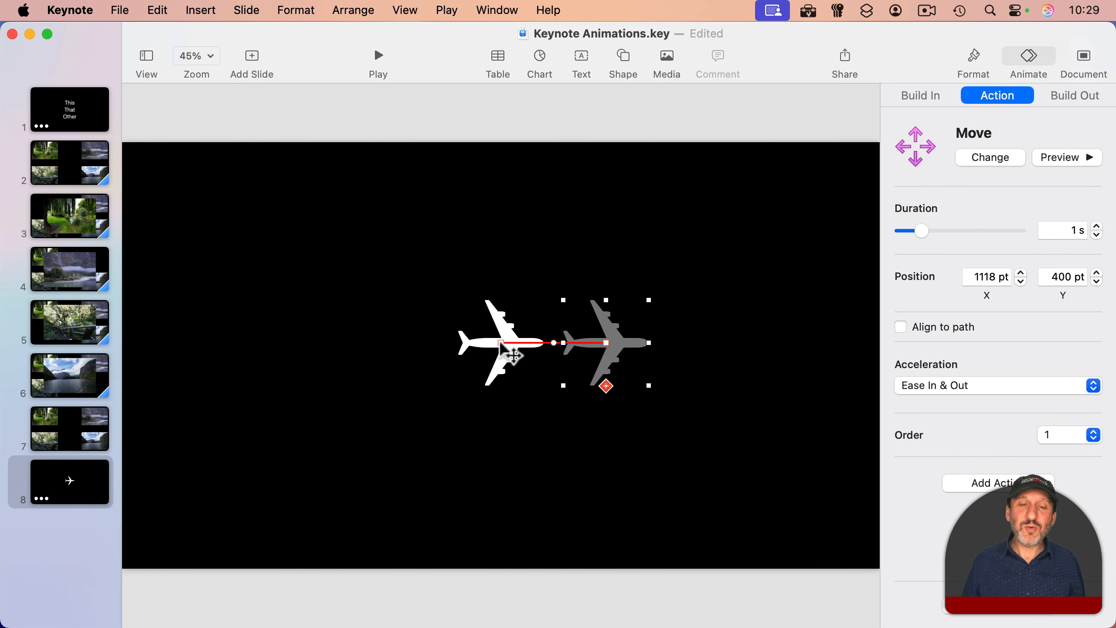
Step: Place the airplane's start beyond the slide's lower-left edge and its Move end point beyond the upper-right edge, at about X 2053 pt, Y -32 pt
left_click_drag(502, 348, 200, 494)
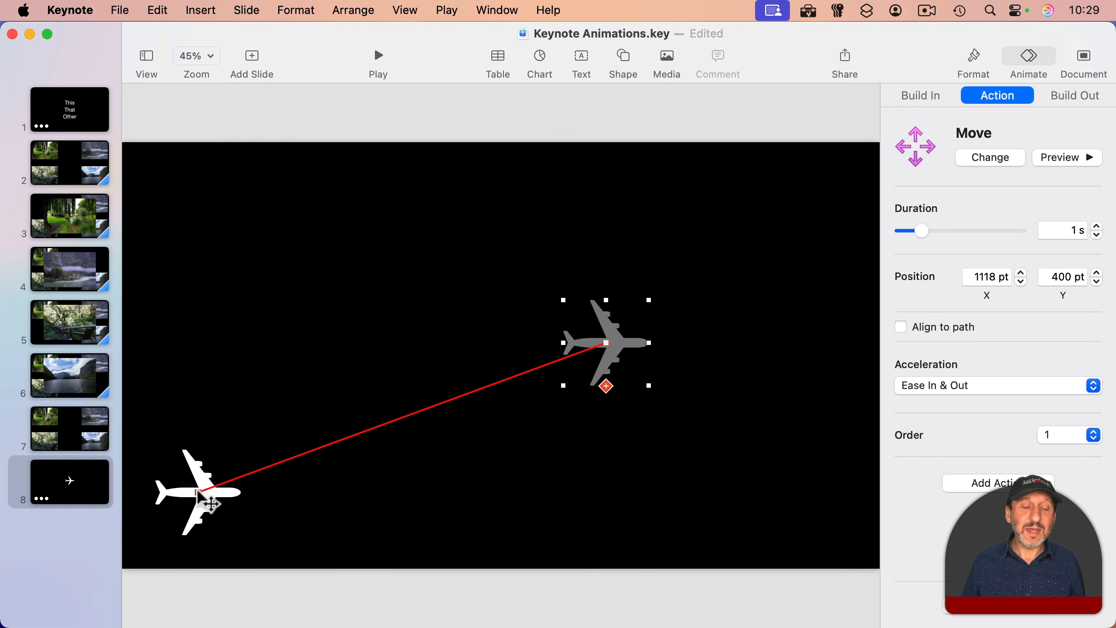
left_click_drag(618, 352, 774, 250)
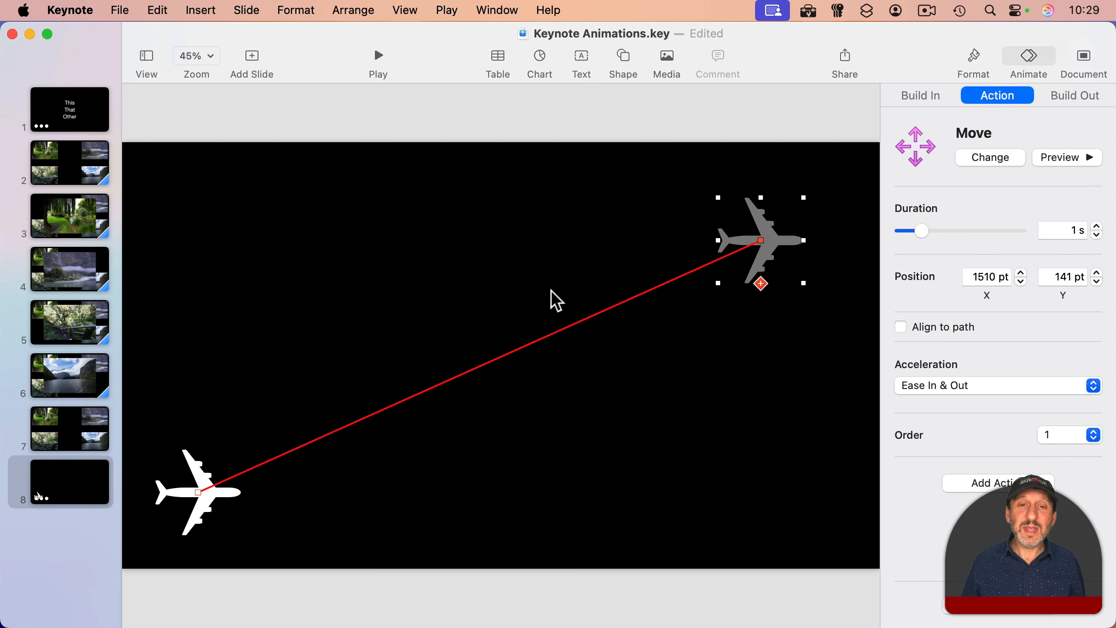
left_click(193, 55)
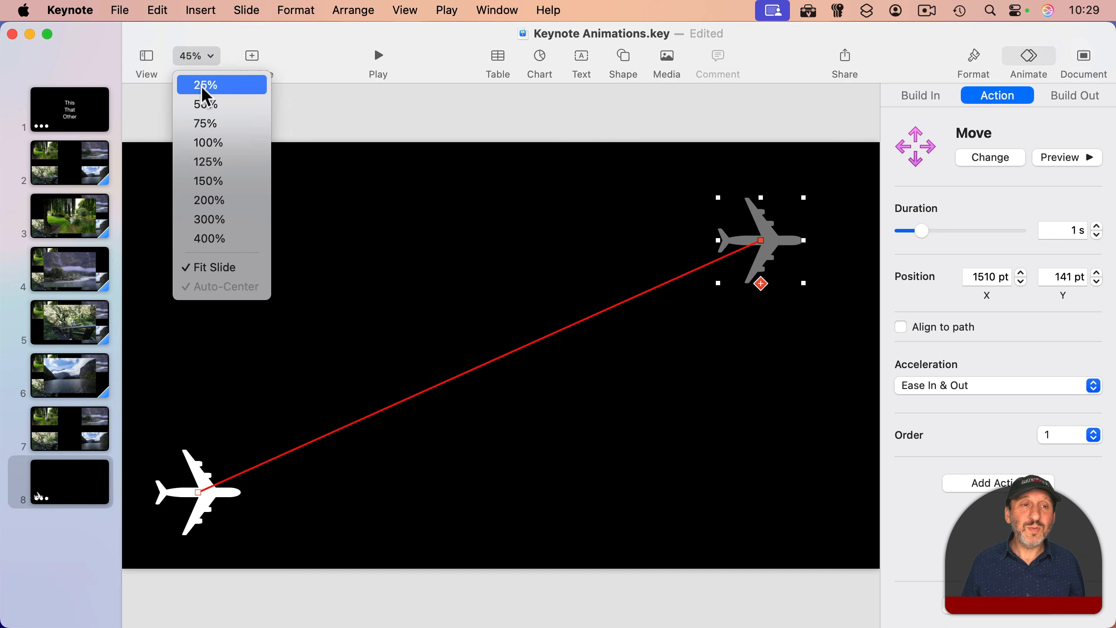
left_click(201, 86)
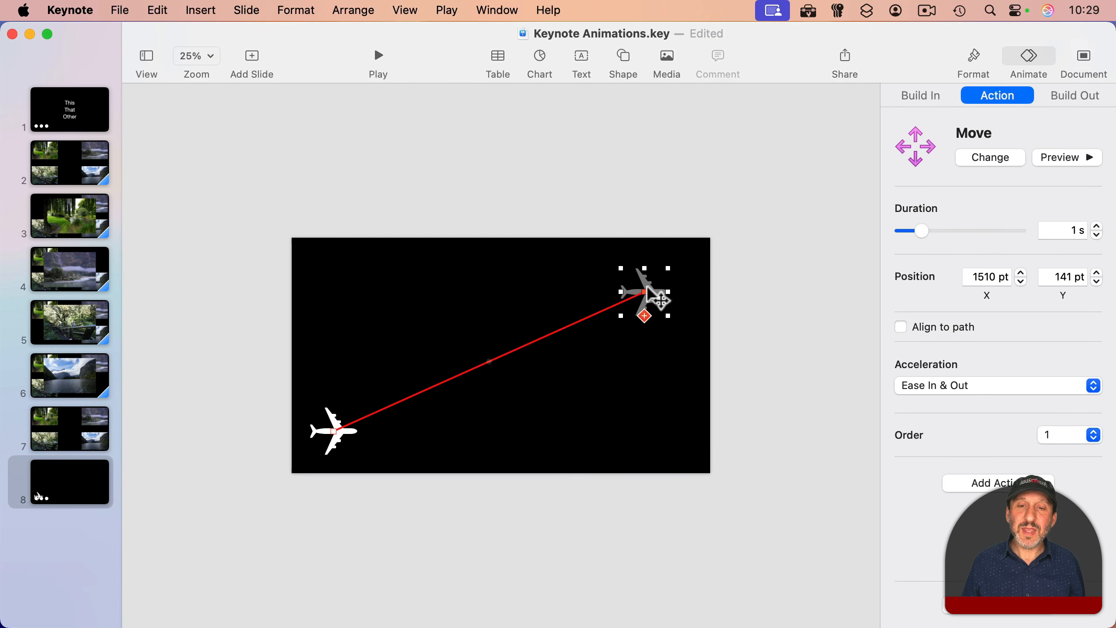
left_click_drag(657, 297, 775, 259)
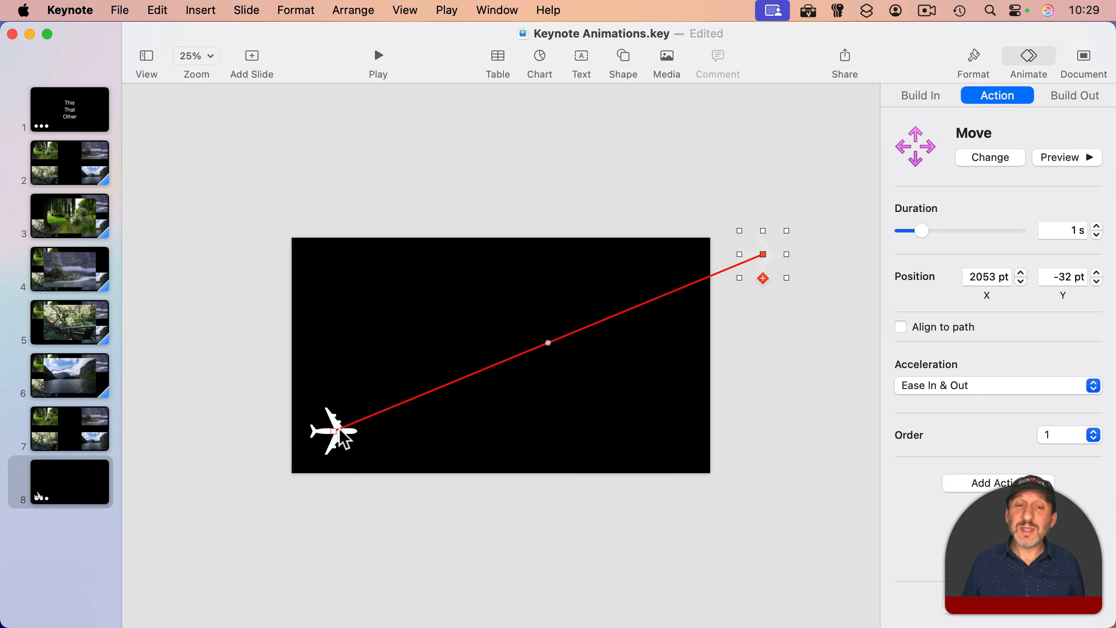
left_click_drag(347, 441, 222, 456)
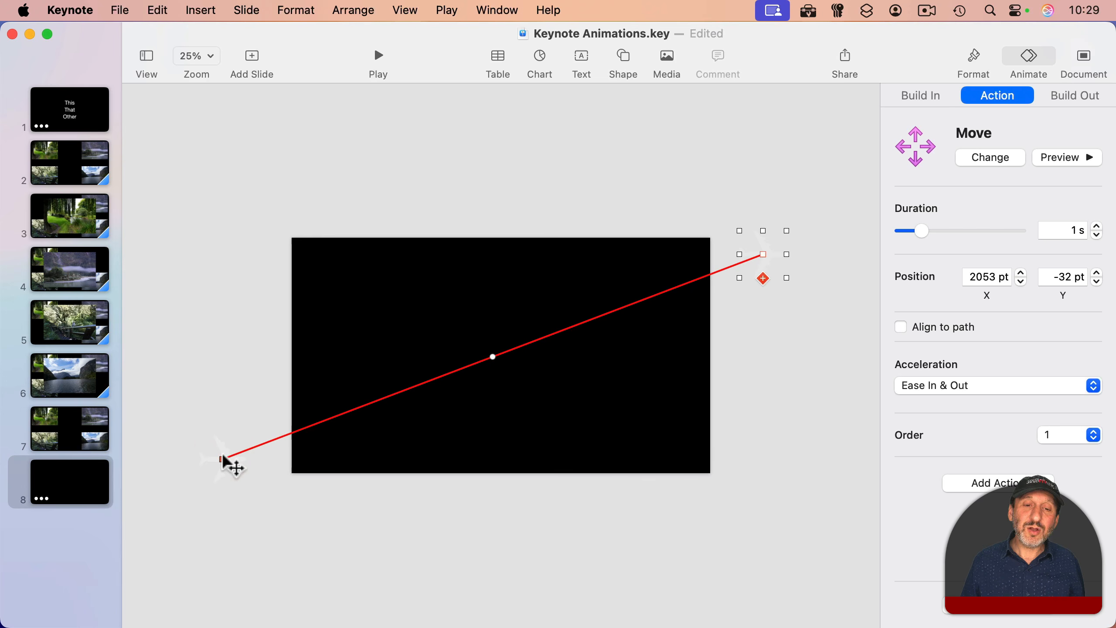
Step: Bend the airplane's straight motion path into a curve by shaping three points along it across the slide
left_click_drag(493, 357, 434, 301)
left_click_drag(598, 255, 600, 297)
left_click_drag(312, 354, 343, 388)
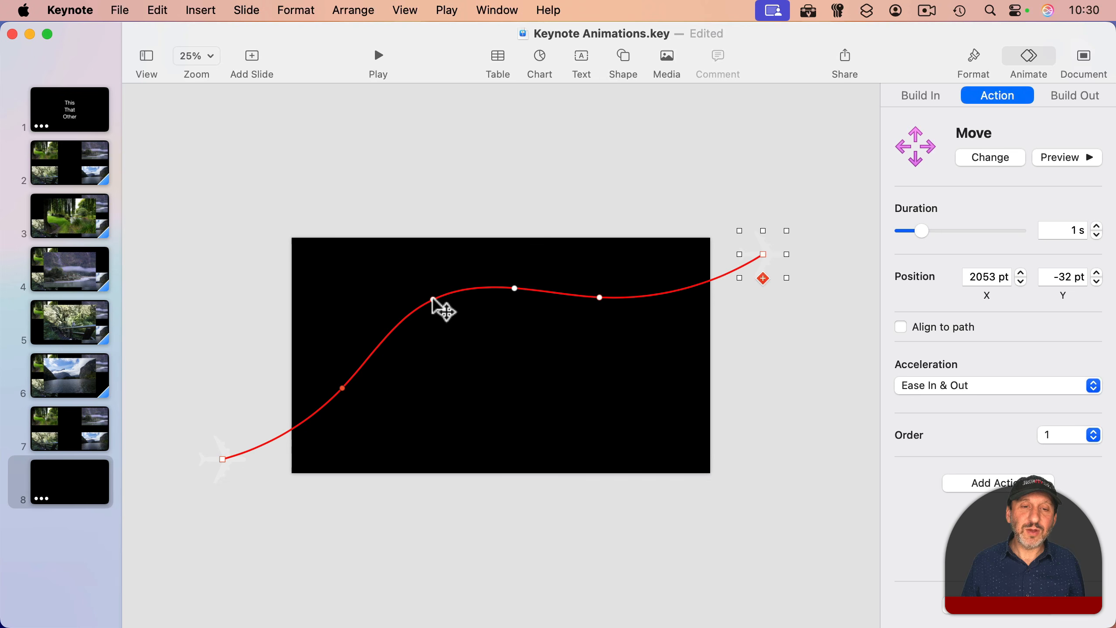
Step: Try a dip point midway along the path and delete it, lower the curve point nearest the end slightly, and preview the move
left_click_drag(511, 286, 517, 350)
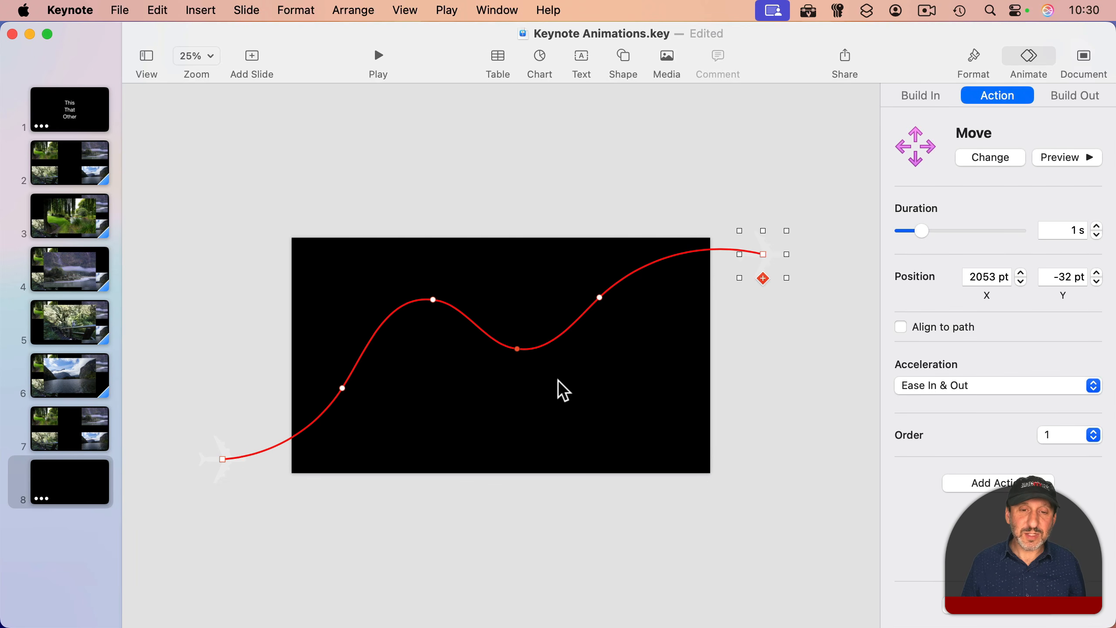
key("BackSpace")
left_click_drag(599, 298, 599, 313)
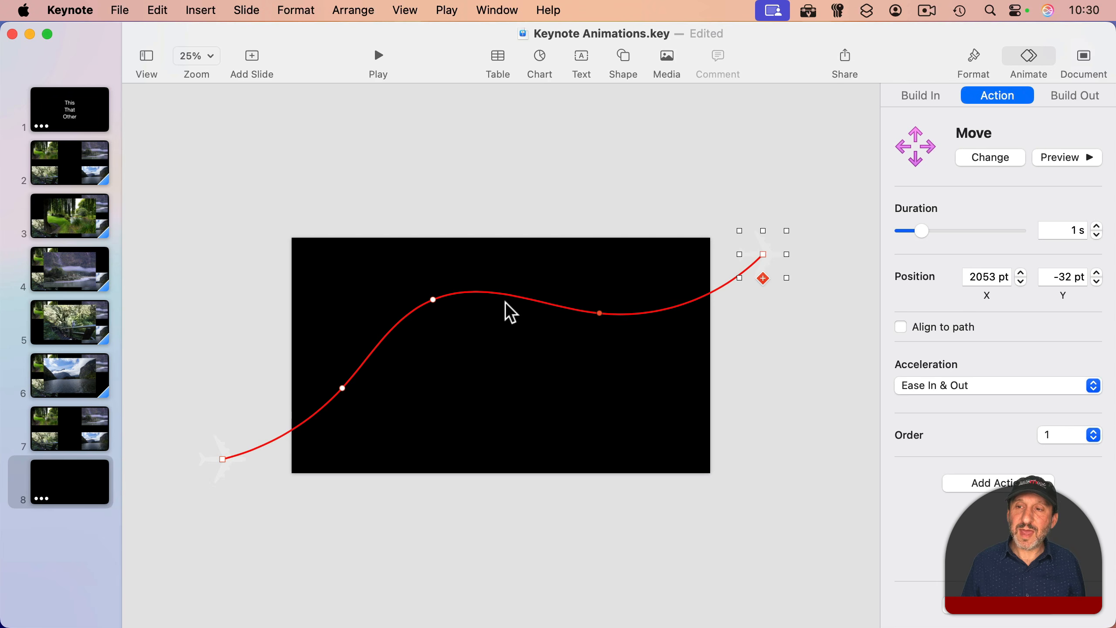
left_click(1068, 154)
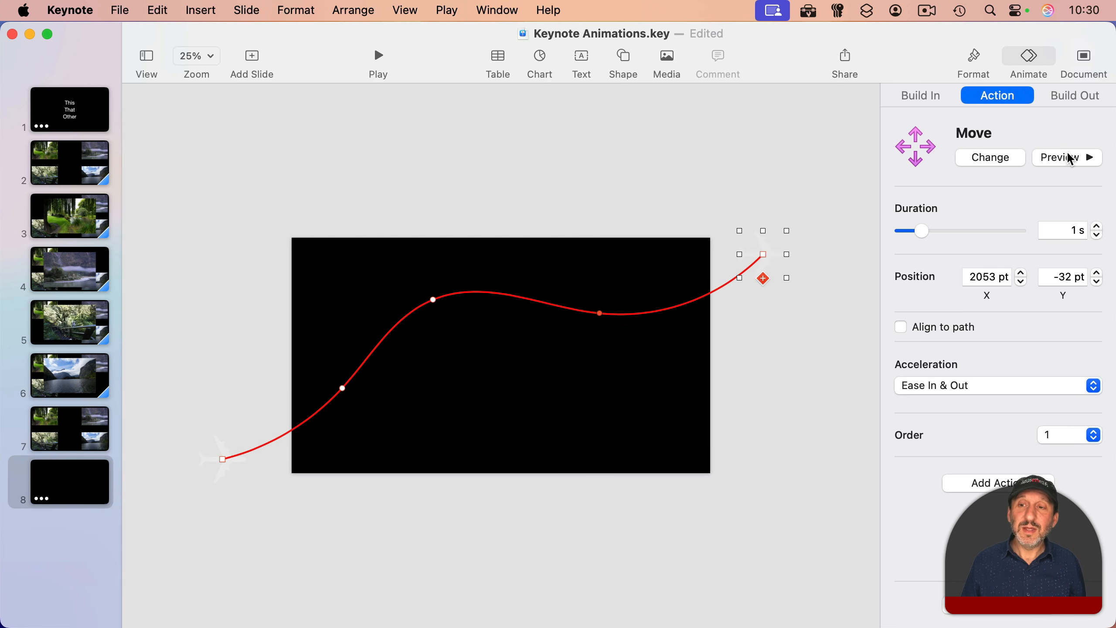
Step: Set the airplane's Move duration to 2 s and preview the motion
double_click(1051, 241)
type("2")
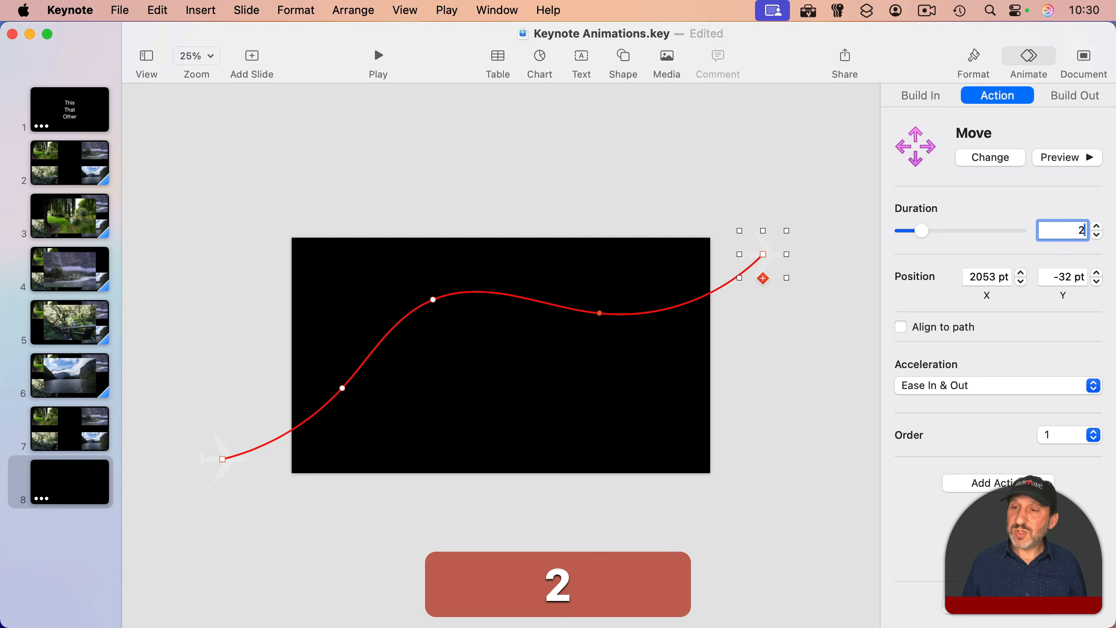
key("Tab")
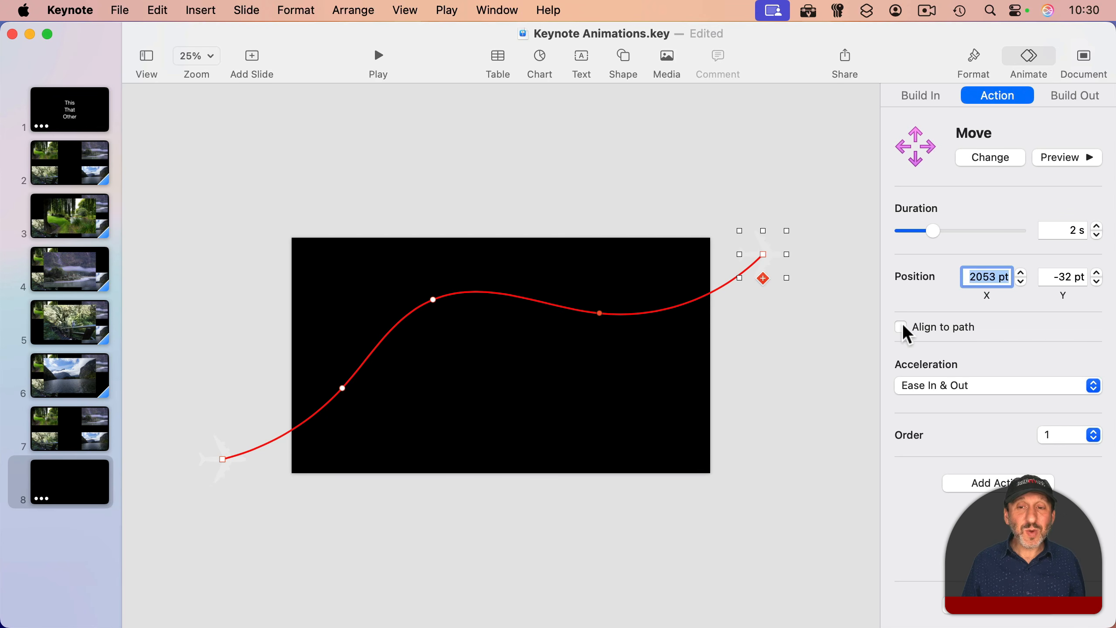
left_click(1063, 156)
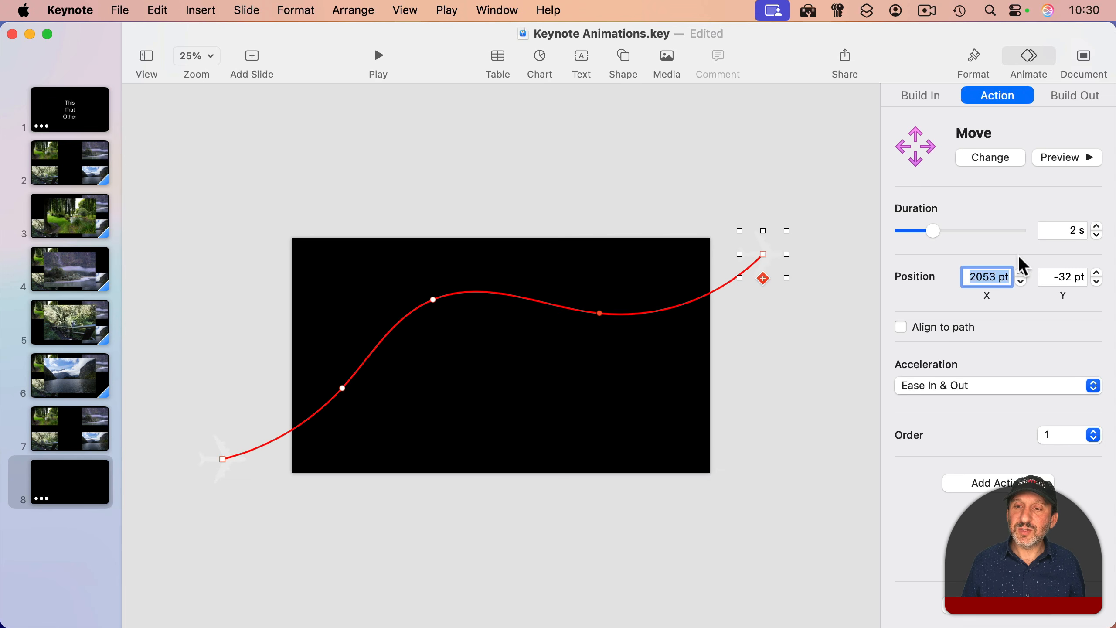
Step: Align the airplane to its motion path, set the Move acceleration to None, and preview the result
left_click(940, 327)
left_click(1074, 158)
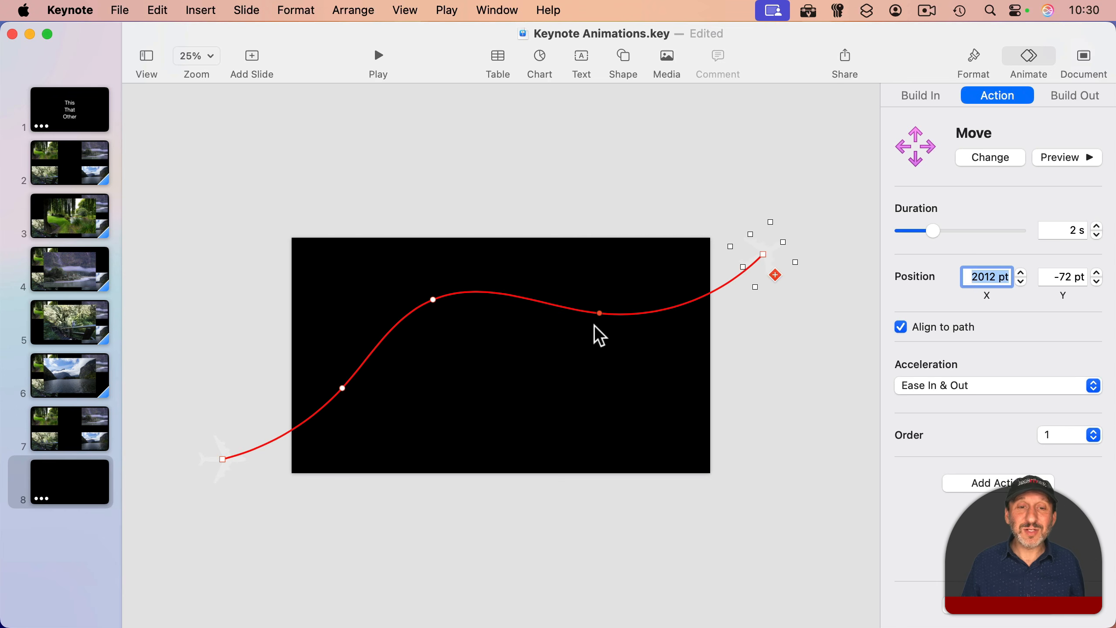
left_click(921, 387)
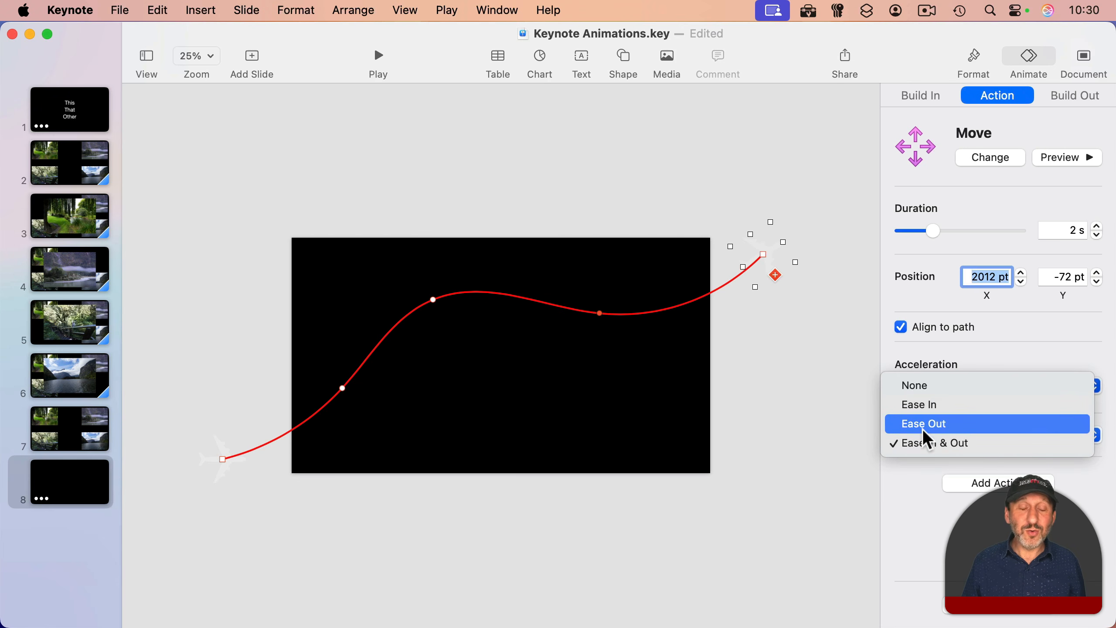
left_click(923, 387)
left_click(1071, 154)
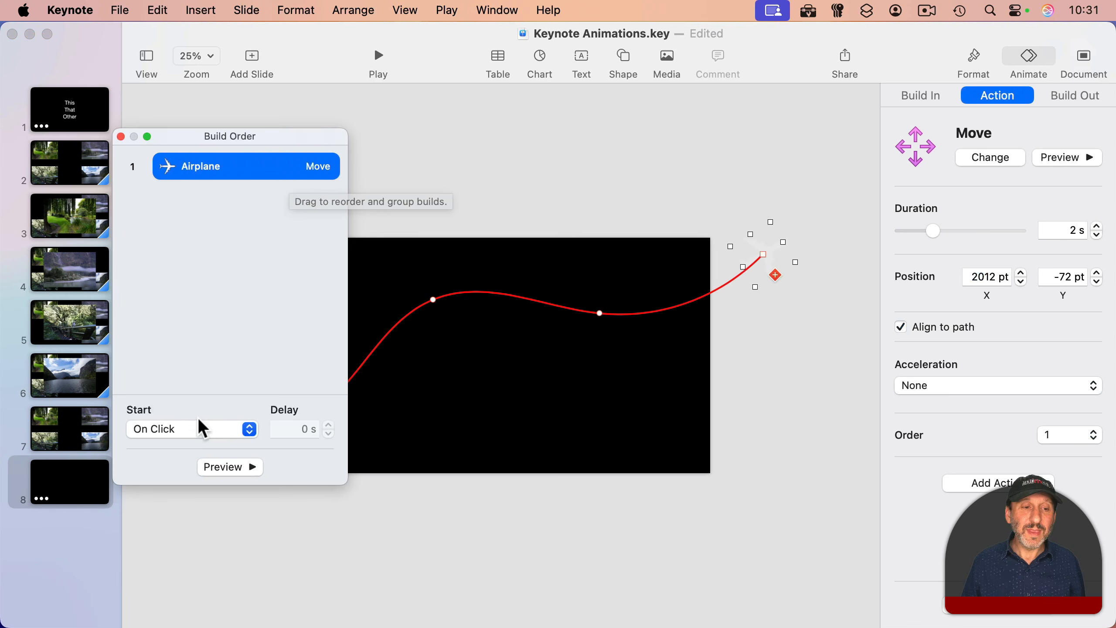
Step: Make the airplane's Move build start After Transition in the build order
left_click(191, 429)
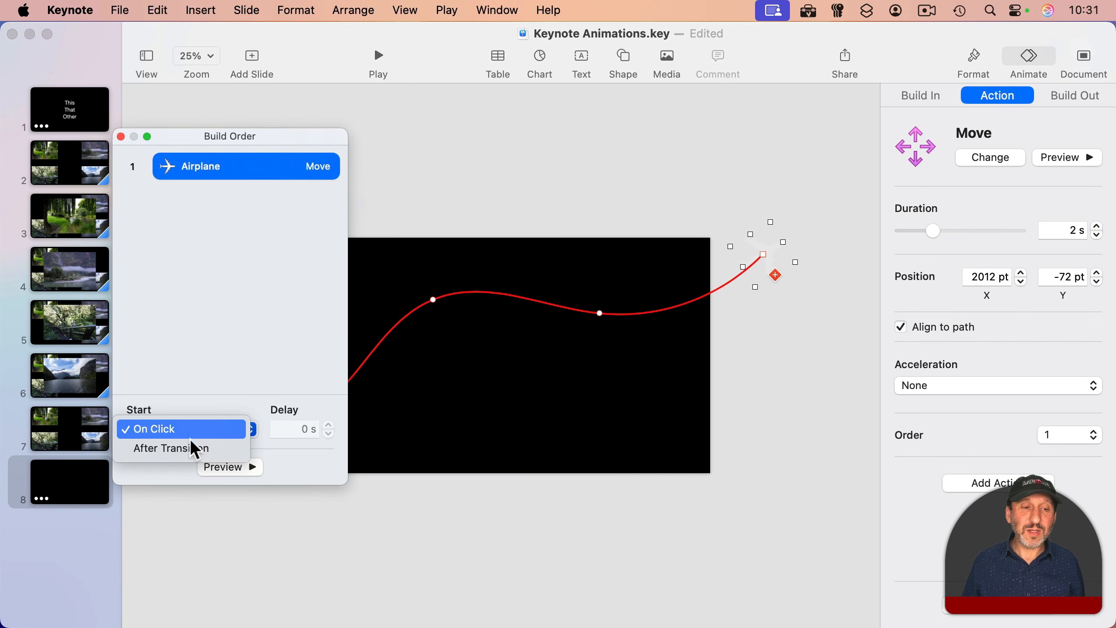
left_click(190, 447)
left_click(120, 137)
Step: Play the slideshow from the airplane slide and from the soccer ball slide
left_click(377, 126)
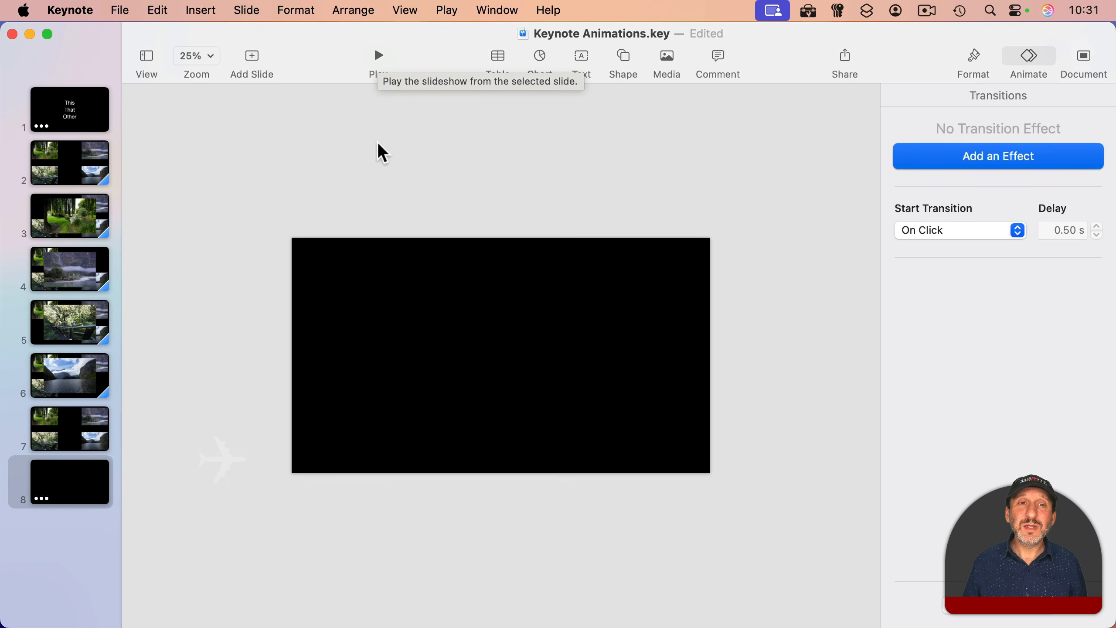
left_click(379, 59)
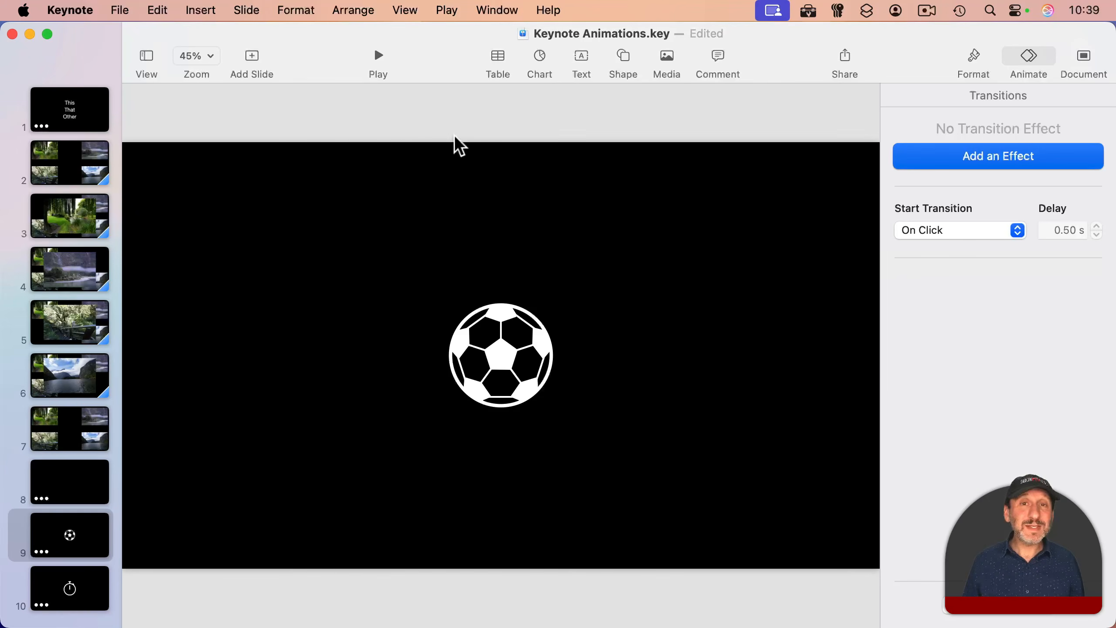
left_click(379, 55)
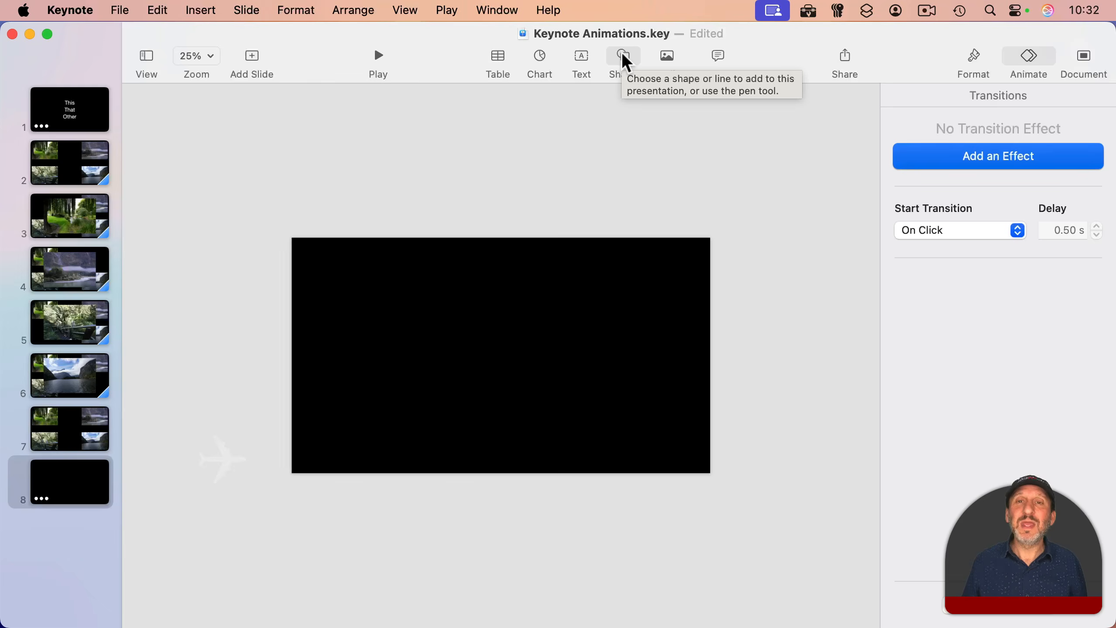
Step: Insert the soccer ball shape from the Activities category and place it at the centre of the slide
left_click(623, 55)
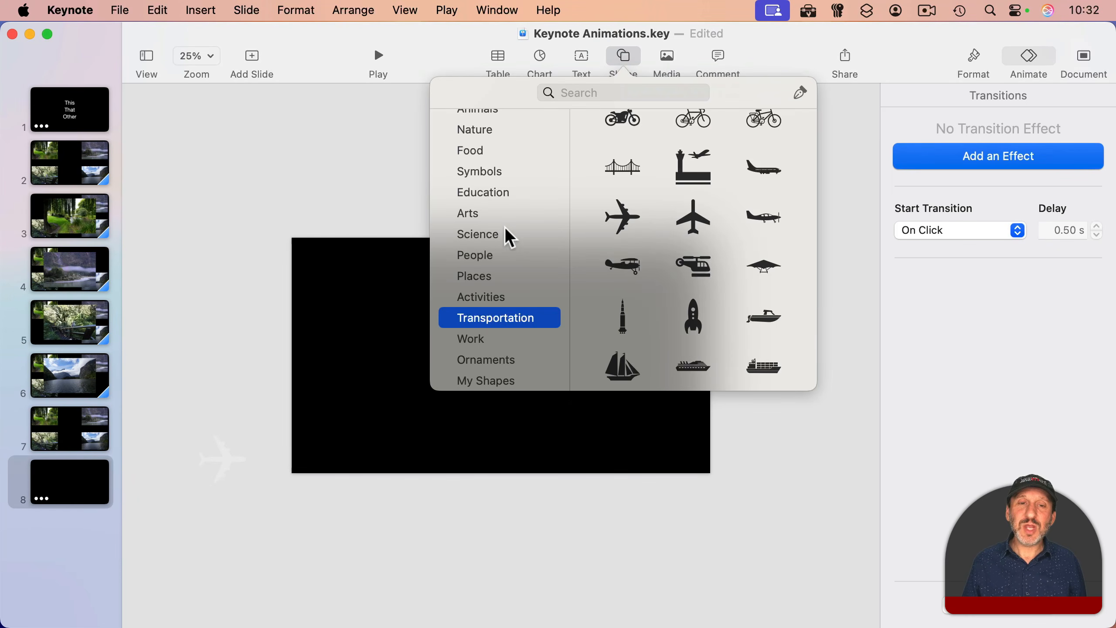
left_click(522, 295)
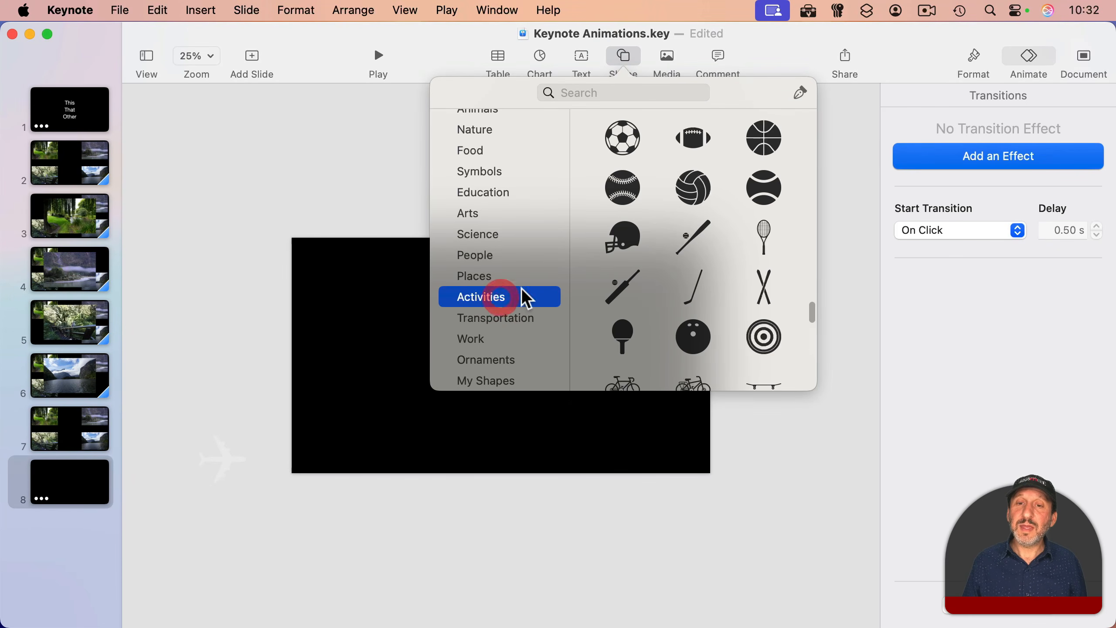
left_click(621, 139)
mouse_move(500, 342)
left_mouse_down()
mouse_move(498, 297)
mouse_move(503, 348)
left_mouse_up()
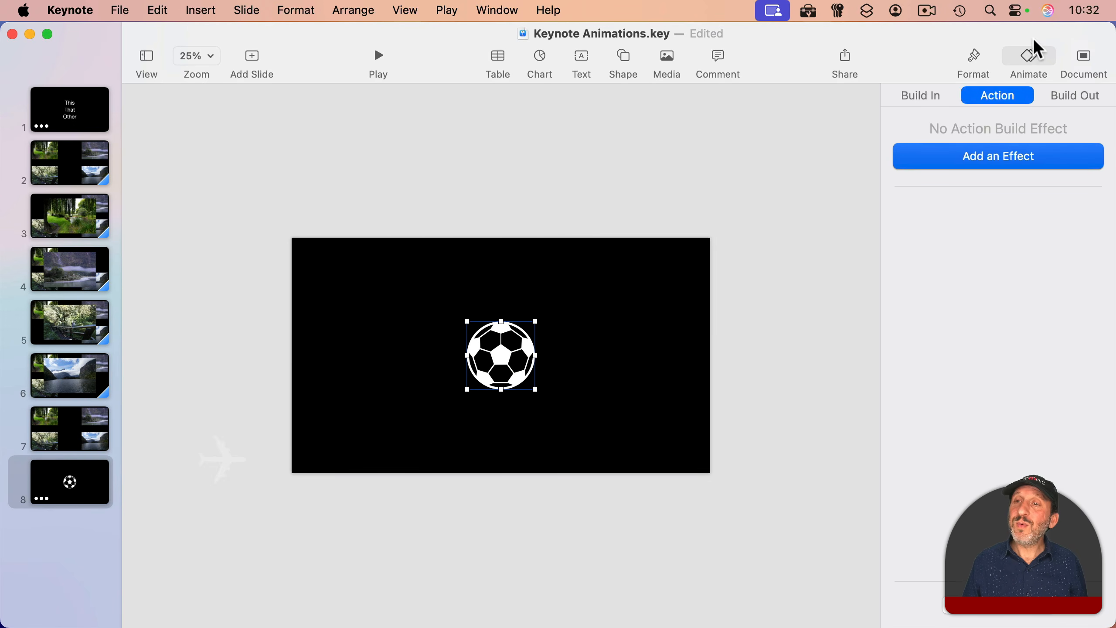
Step: Preview and add a Rotate action effect to the soccer ball, with its direction set to Clockwise
left_click(990, 156)
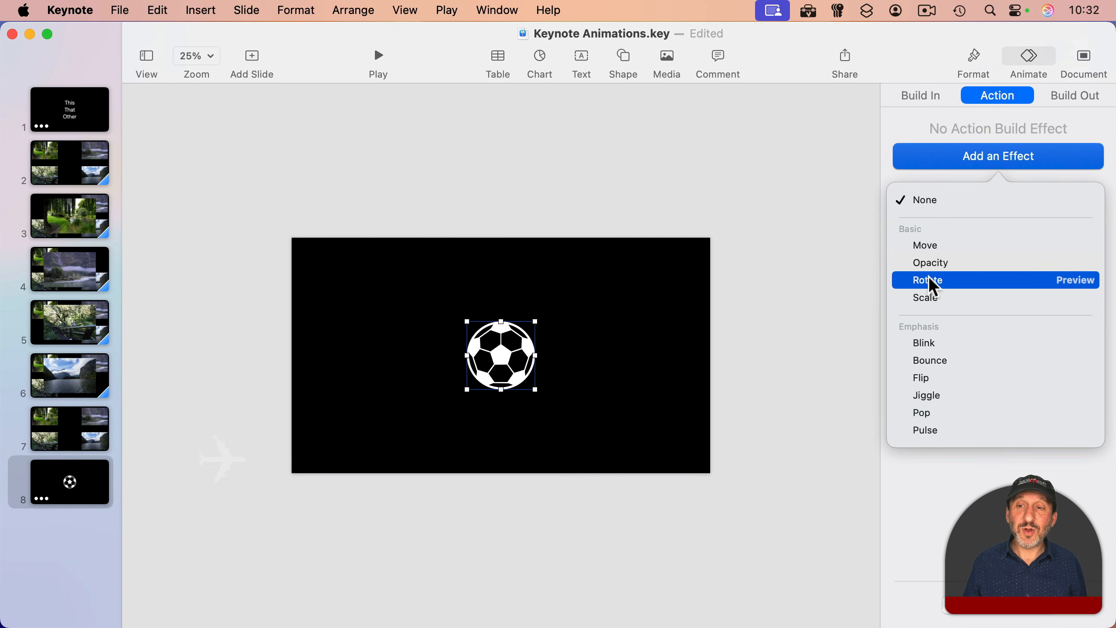
left_click(1063, 281)
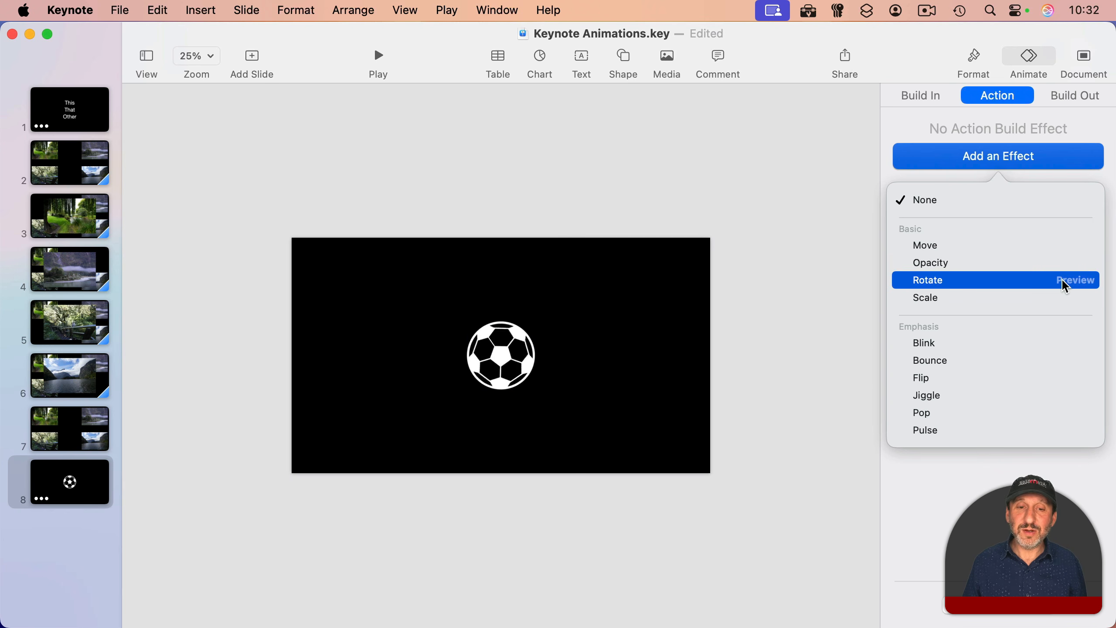
left_click(933, 281)
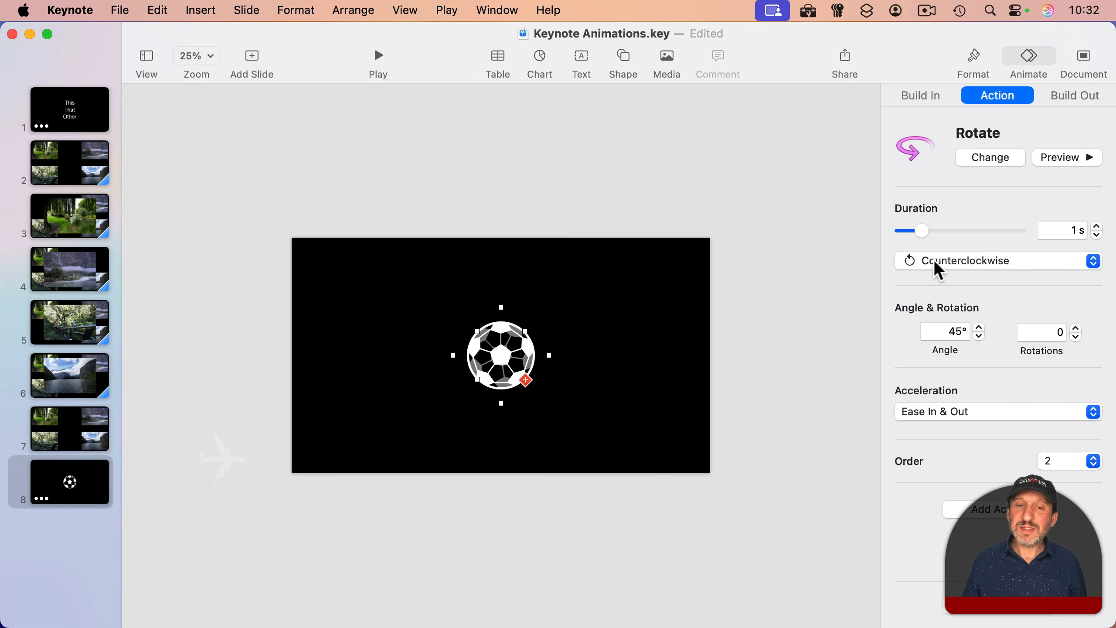
left_click(902, 263)
left_click(945, 263)
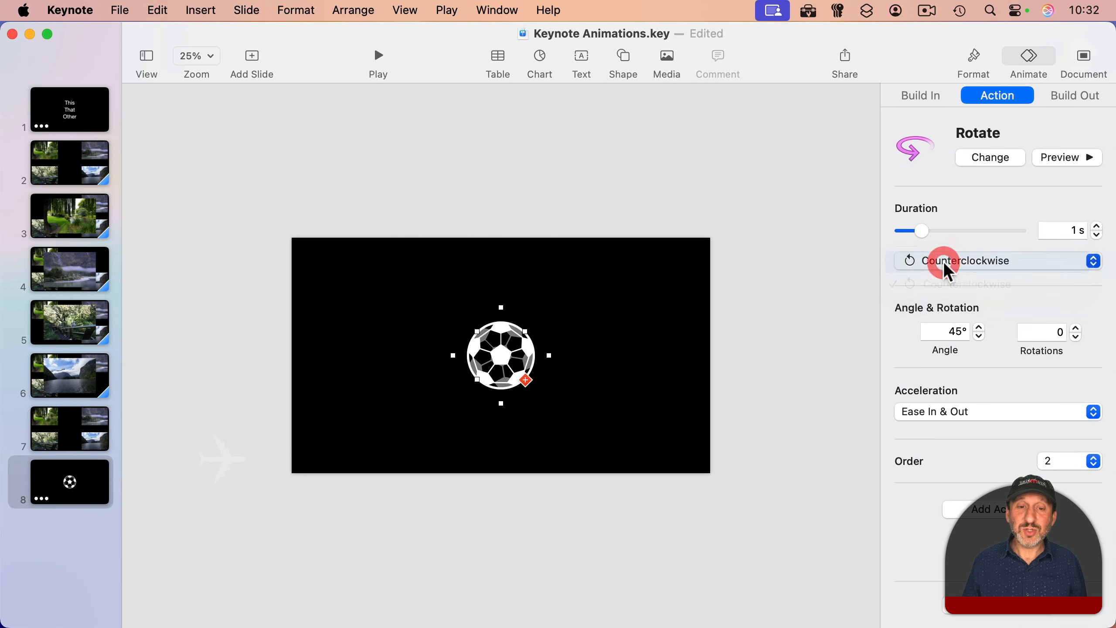
Step: Set the soccer ball's rotation to an angle of 0° with 10 rotations and preview it
double_click(956, 330)
type("0")
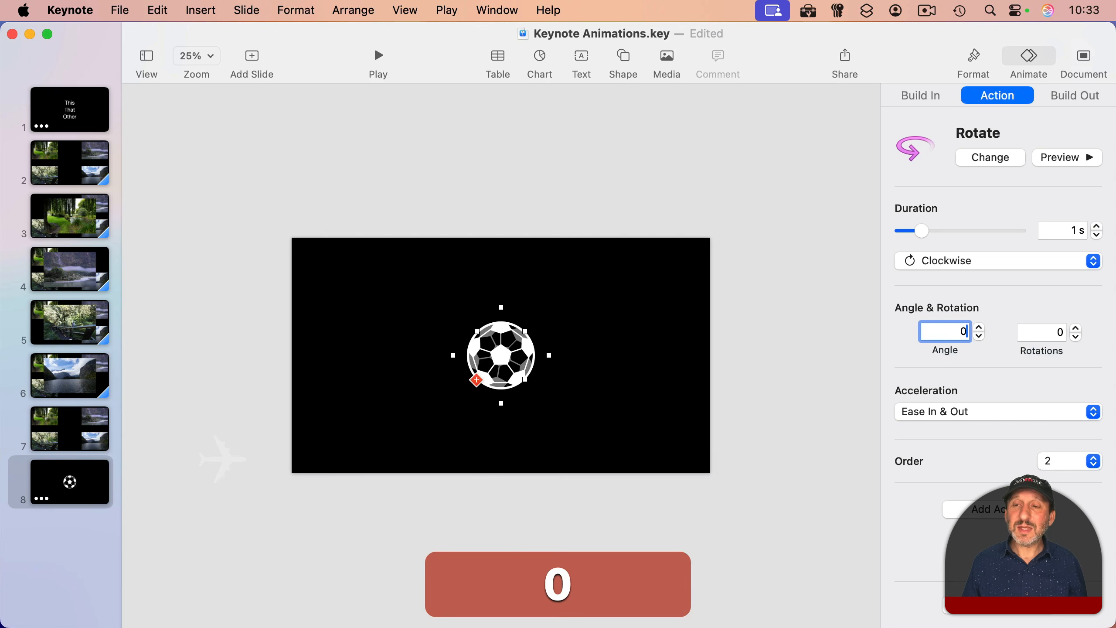
double_click(1060, 331)
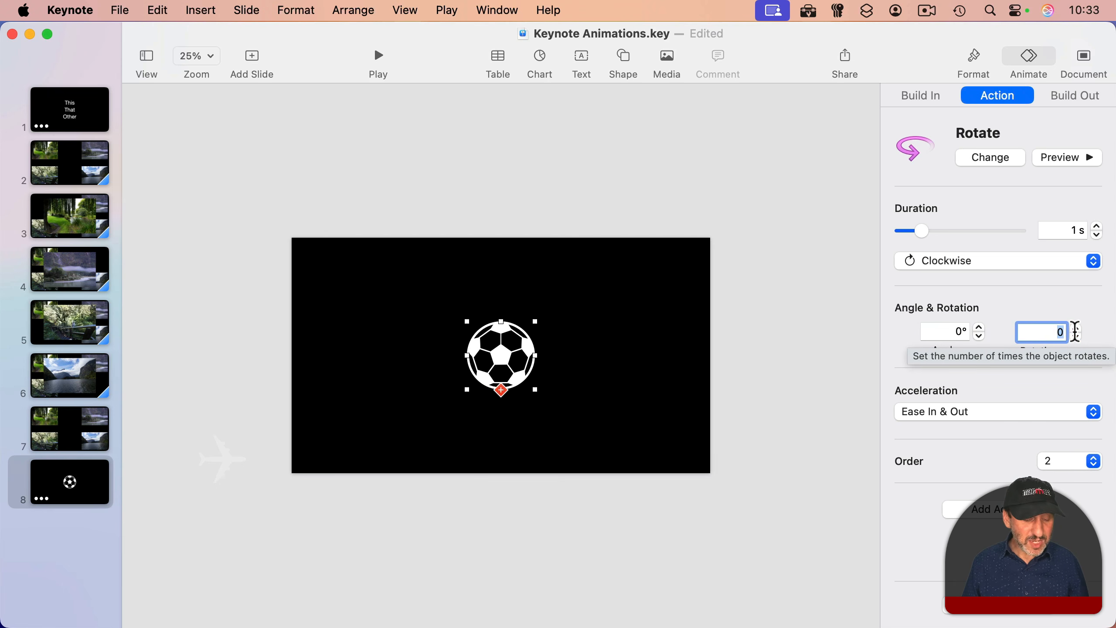
type("10")
key("Tab")
left_click(1072, 158)
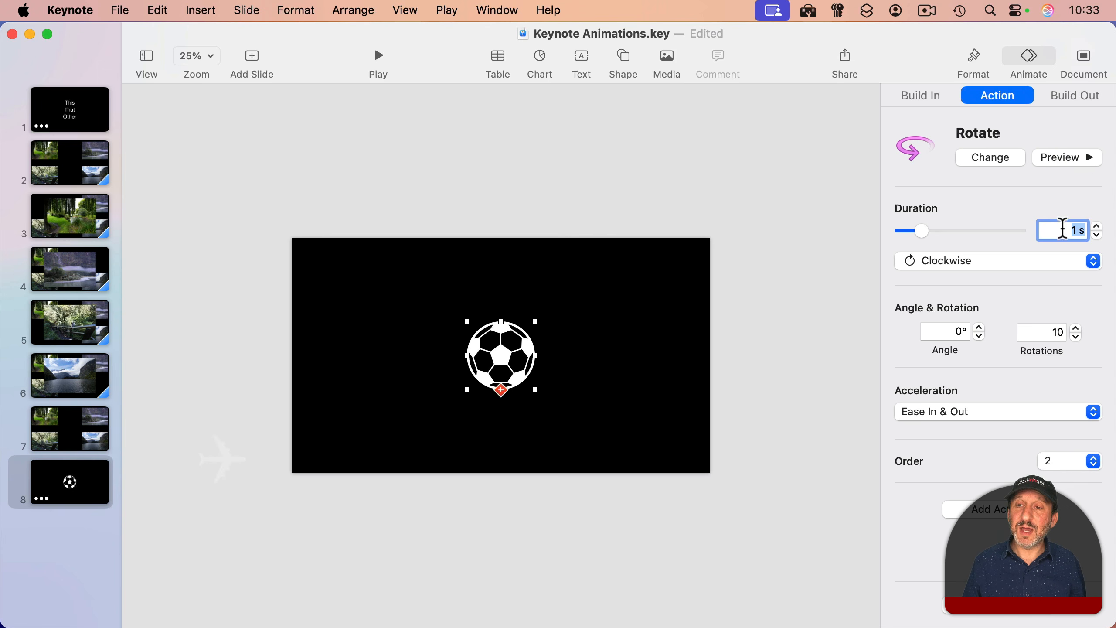
Step: Set the ball's Rotate duration to 10 s and its acceleration to None, previewing after each change
type("10")
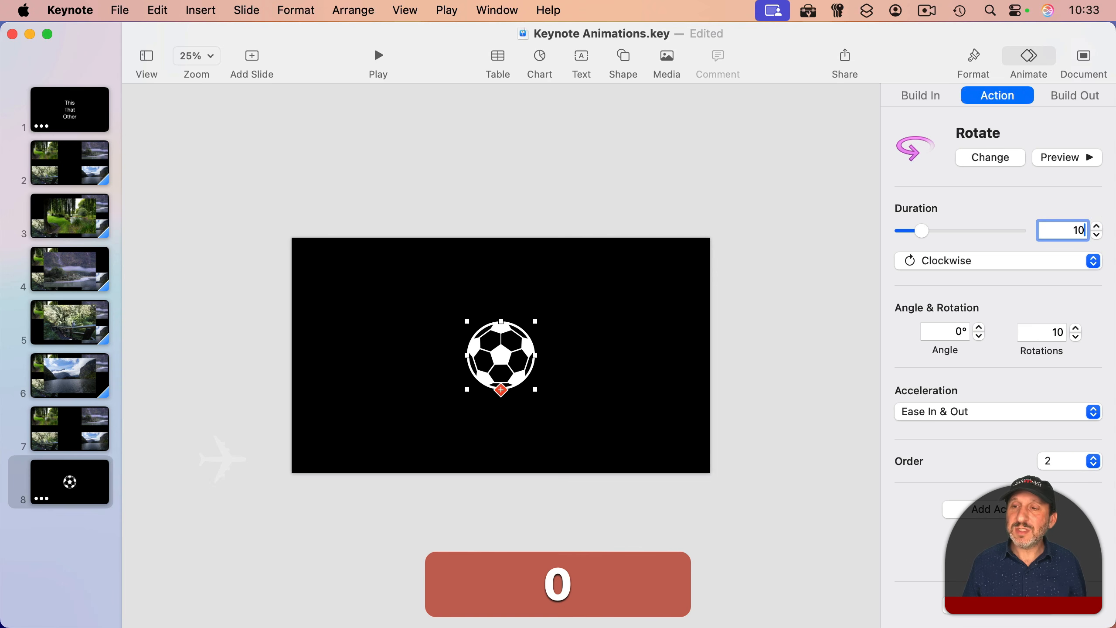
key("Tab")
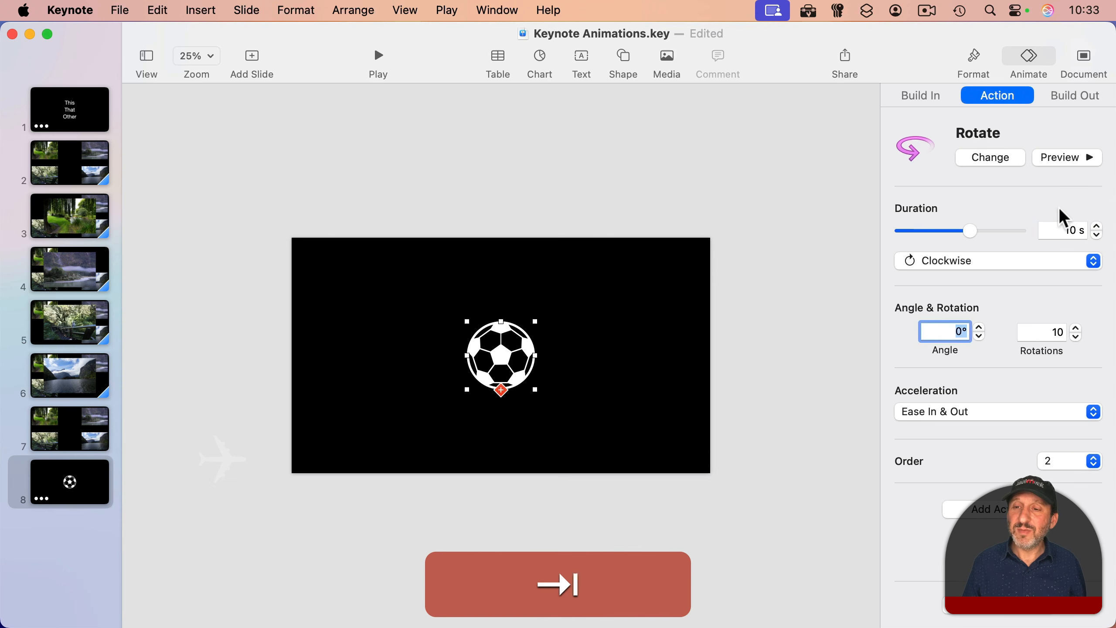
left_click(1064, 157)
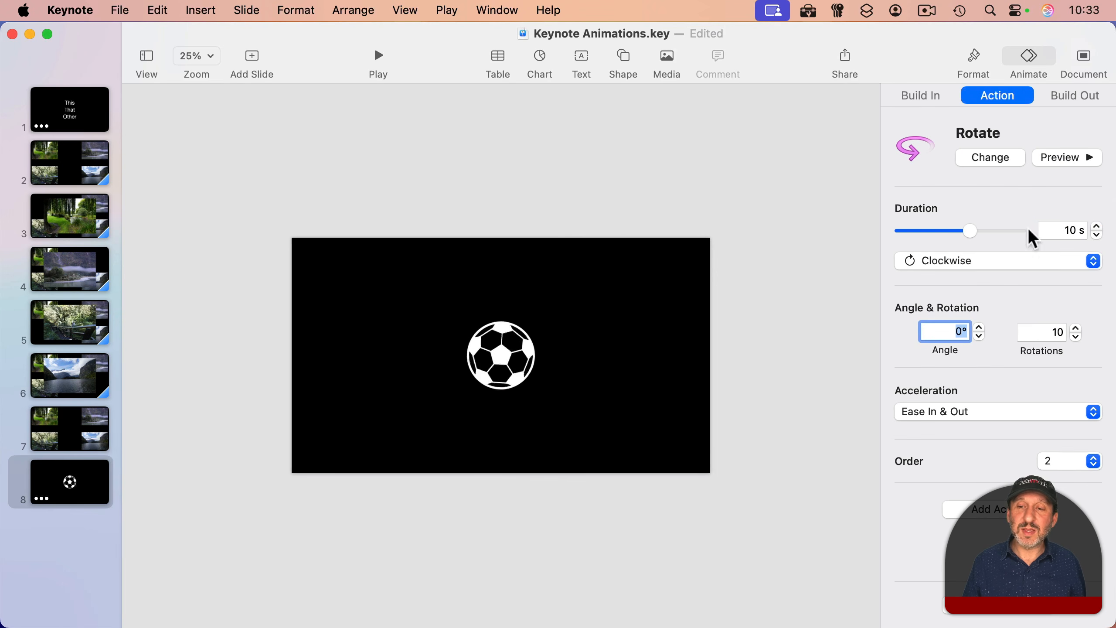
left_click(941, 412)
left_click(936, 408)
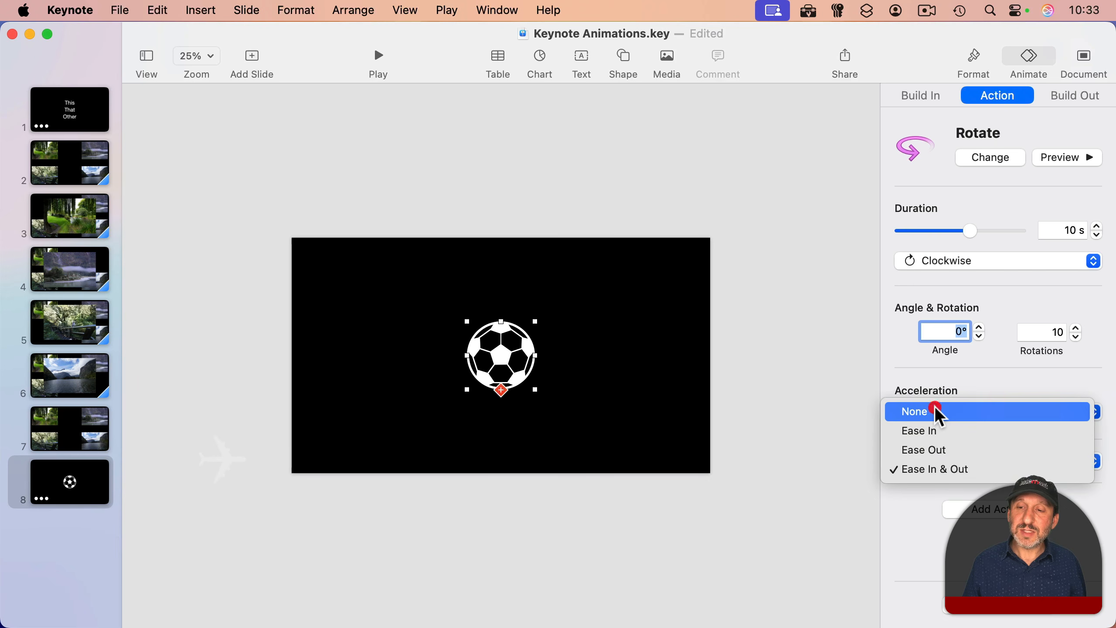
left_click(1068, 157)
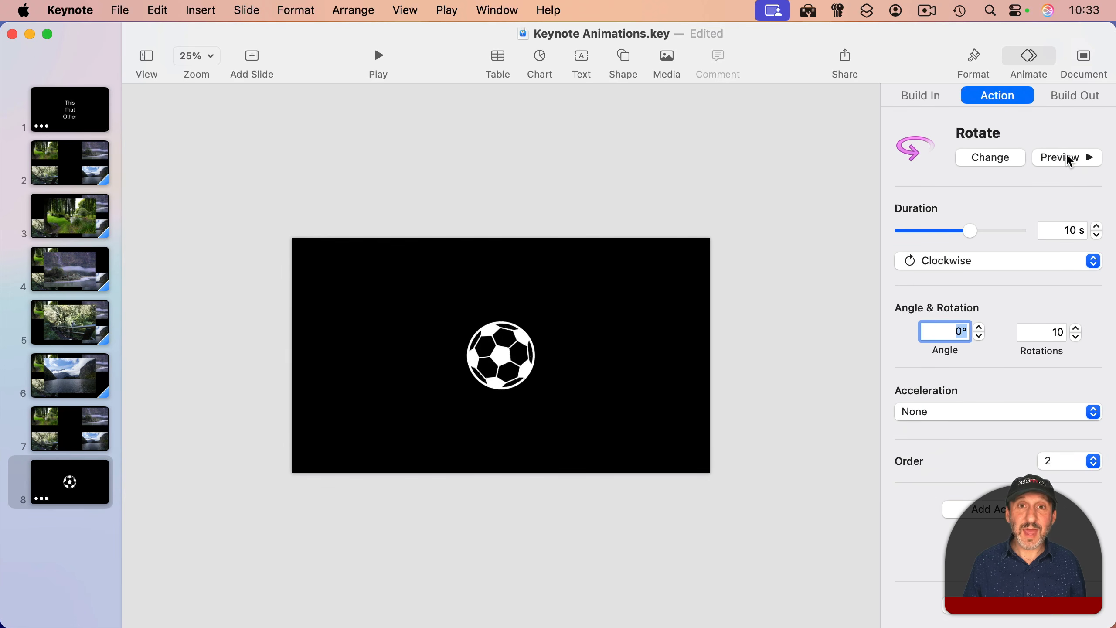
Step: Set the ball's Rotate duration to 60 s and try a longer duration of 70 s
double_click(1057, 229)
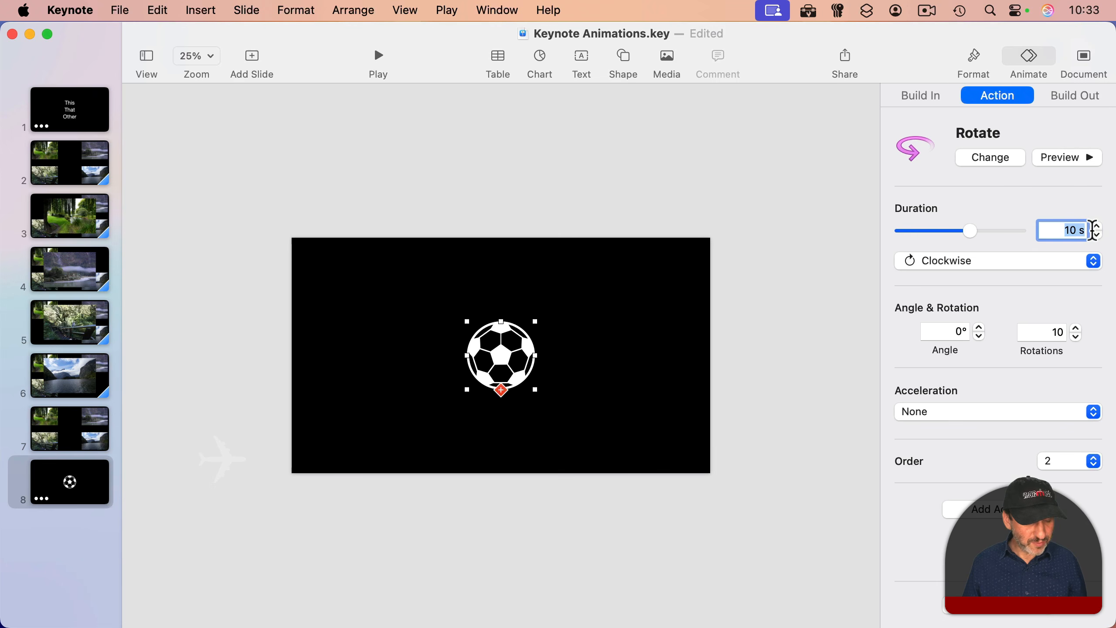
type("60")
key("Return")
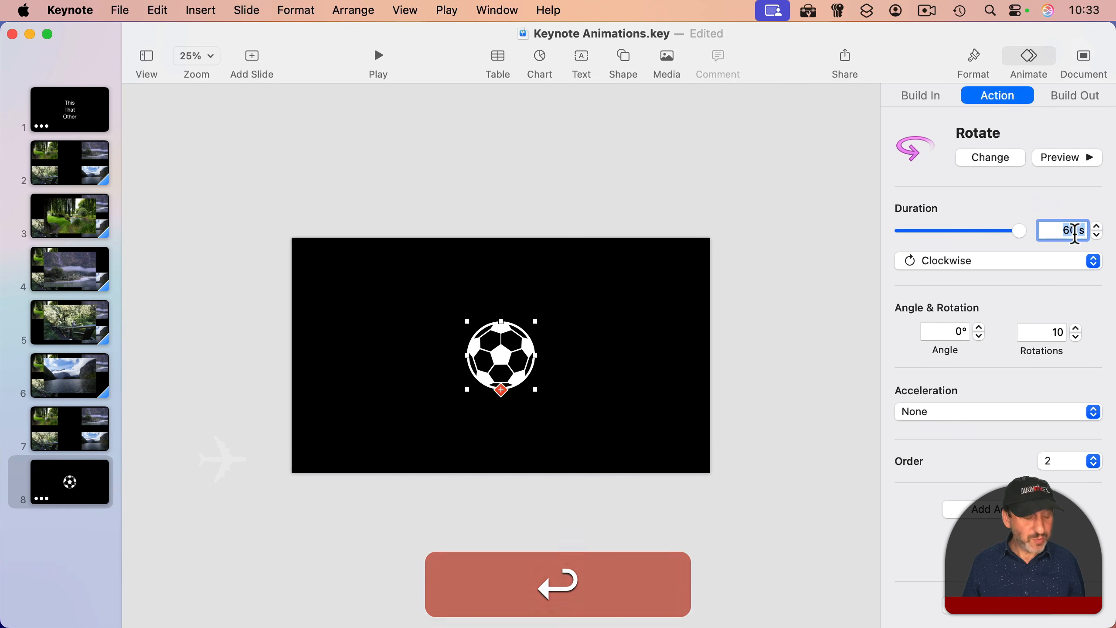
type("70")
key("Return")
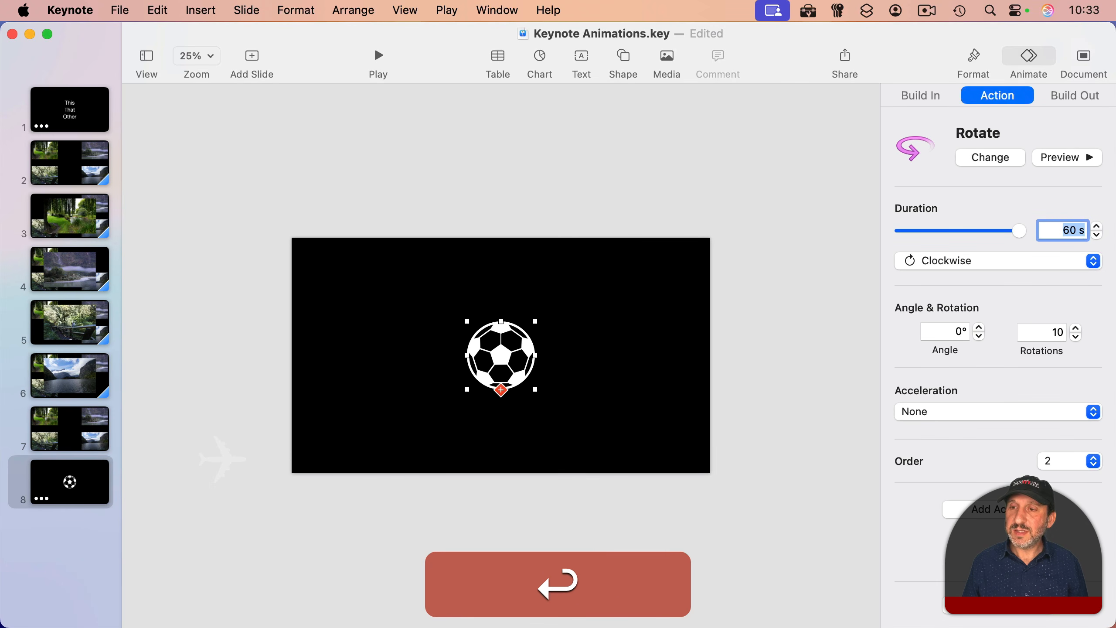
Step: Set the number of rotations for the soccer ball to 60
left_click(1068, 332)
left_click(1043, 333)
type("60")
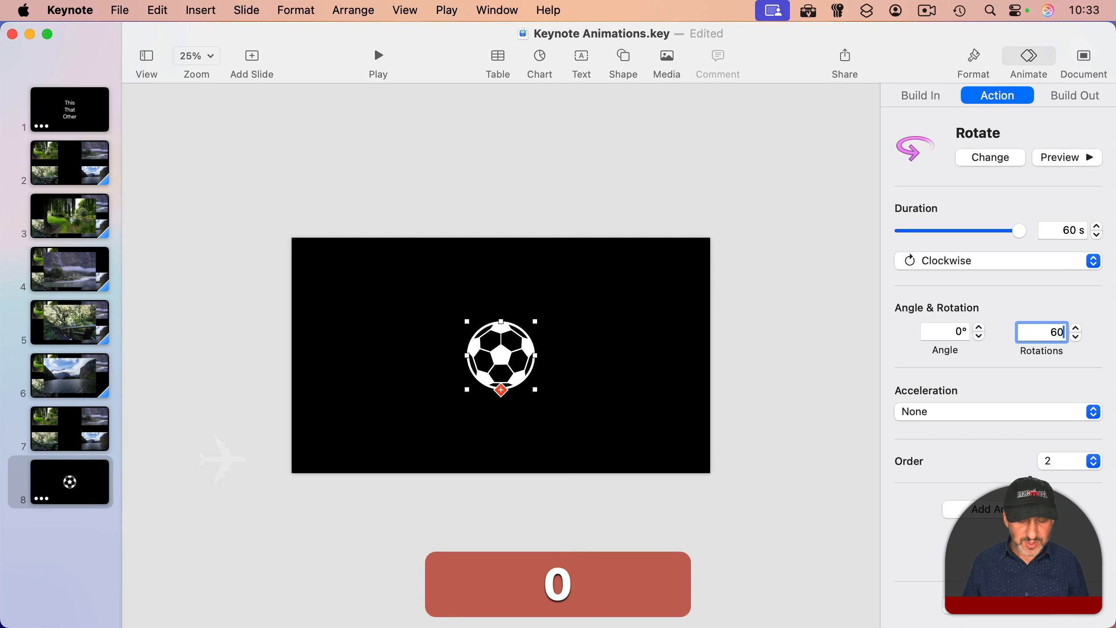
key("shift+Return")
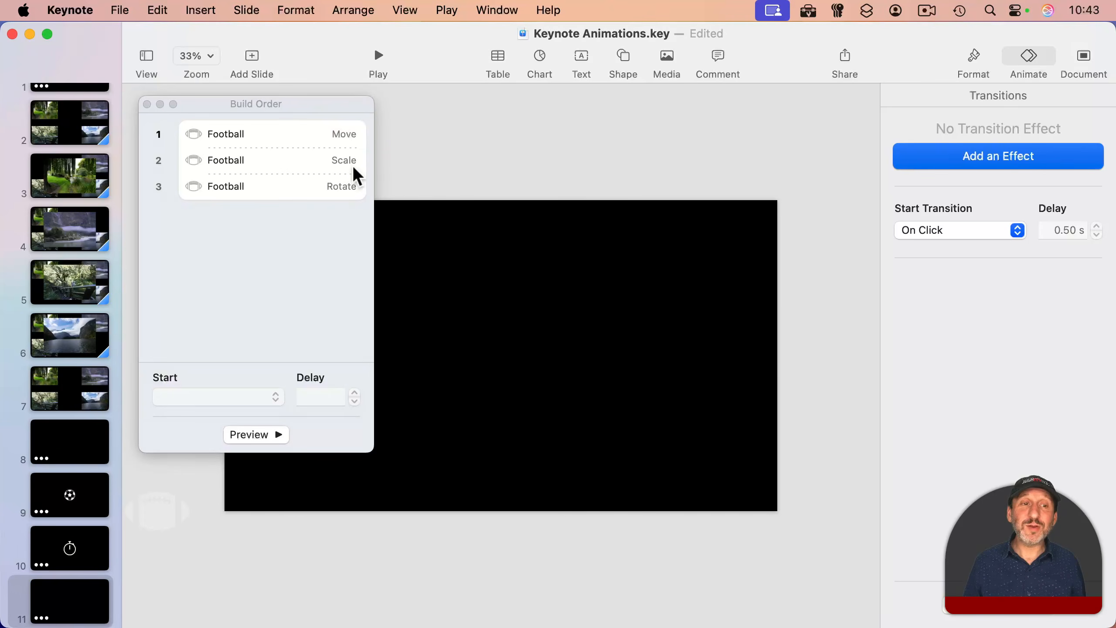
Step: Examine the settings of the football's Move, Scale and Rotate builds in the build order and play the slide
left_click(313, 132)
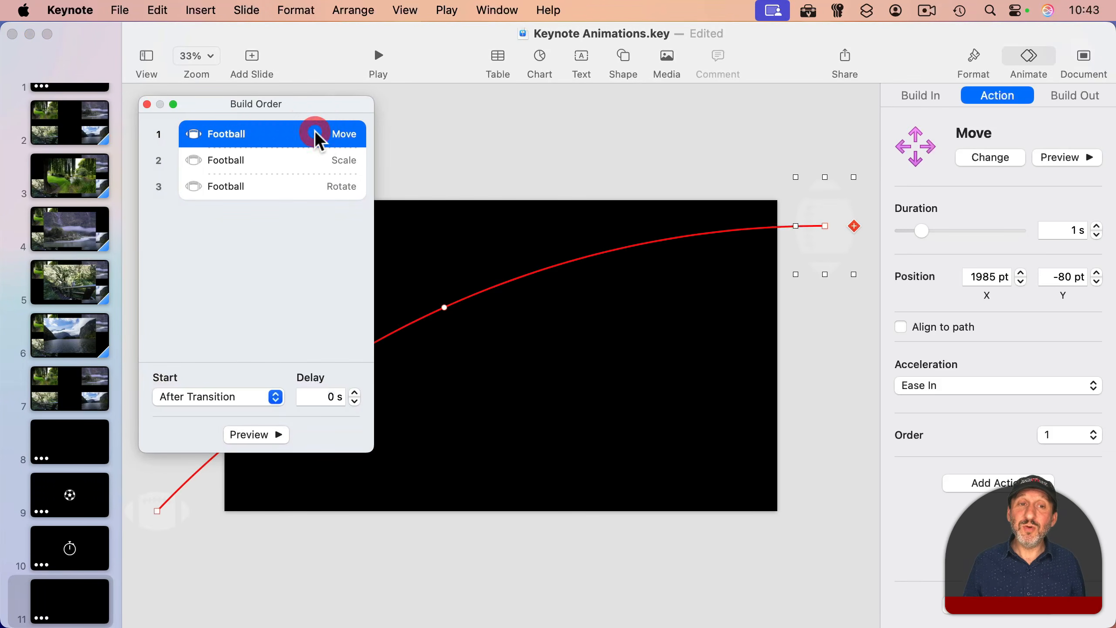
left_click(295, 161)
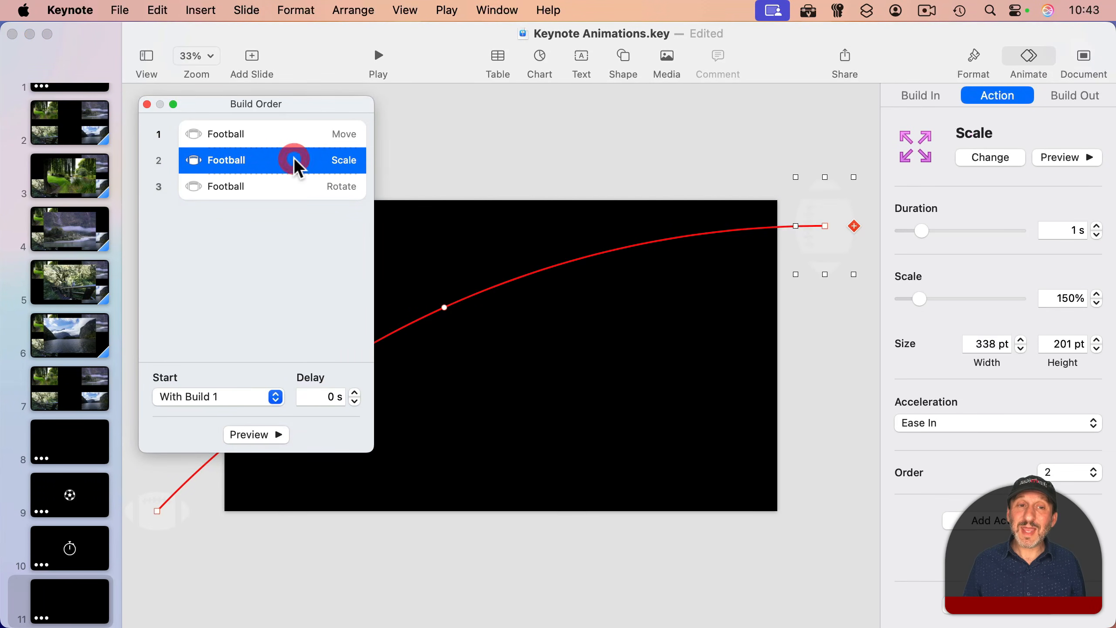
left_click(283, 186)
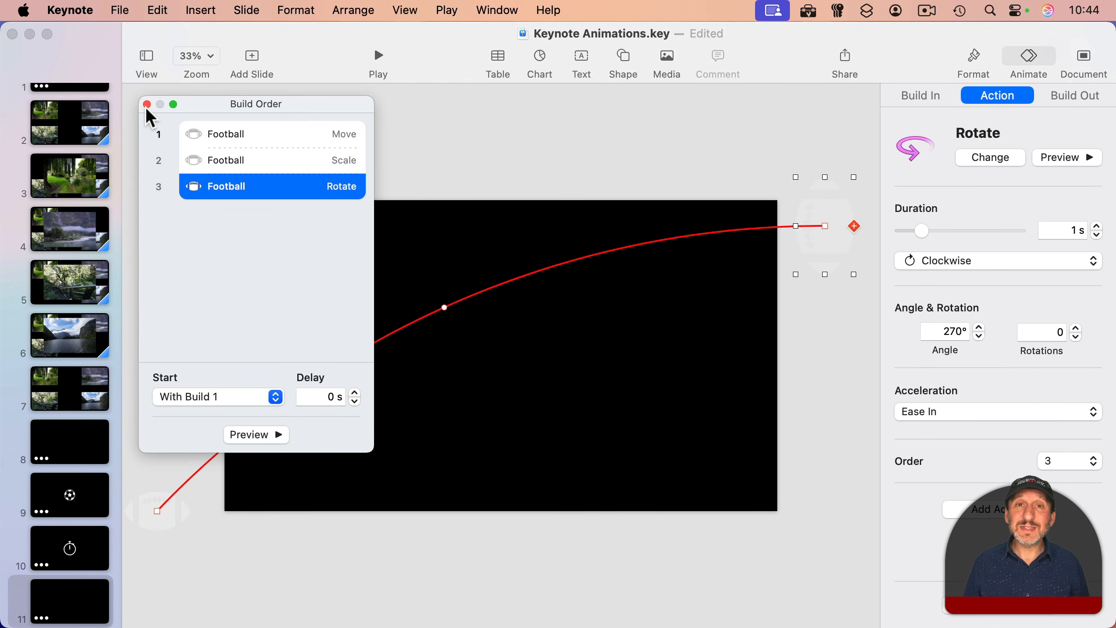
left_click(379, 59)
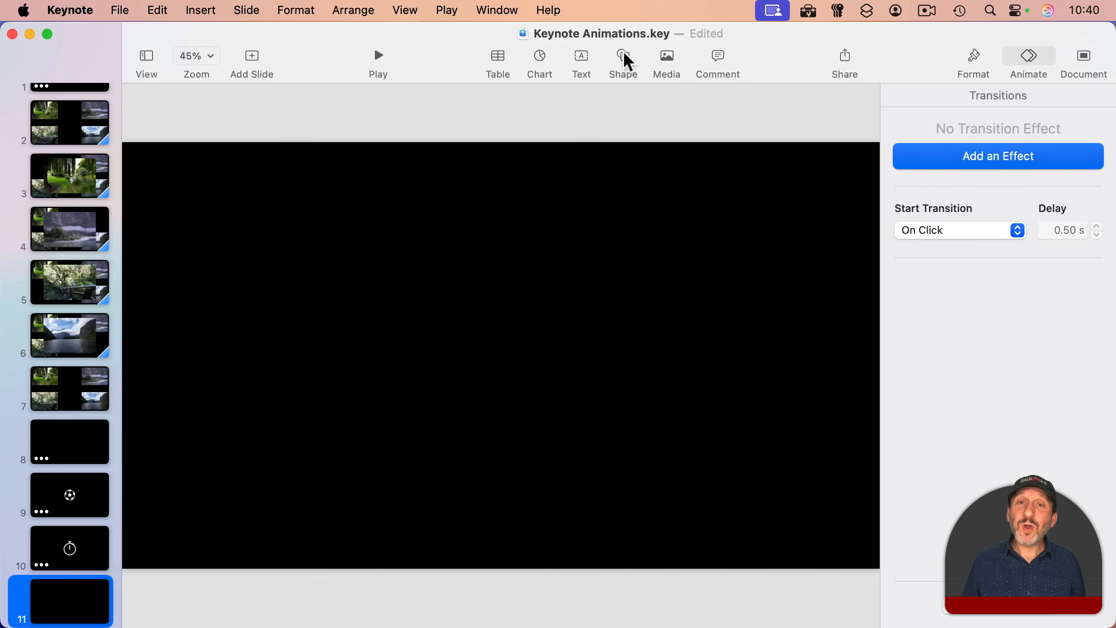
Step: Add a football shape to the empty slide, enlarge it and place it just outside the slide's lower-left corner
left_click(625, 53)
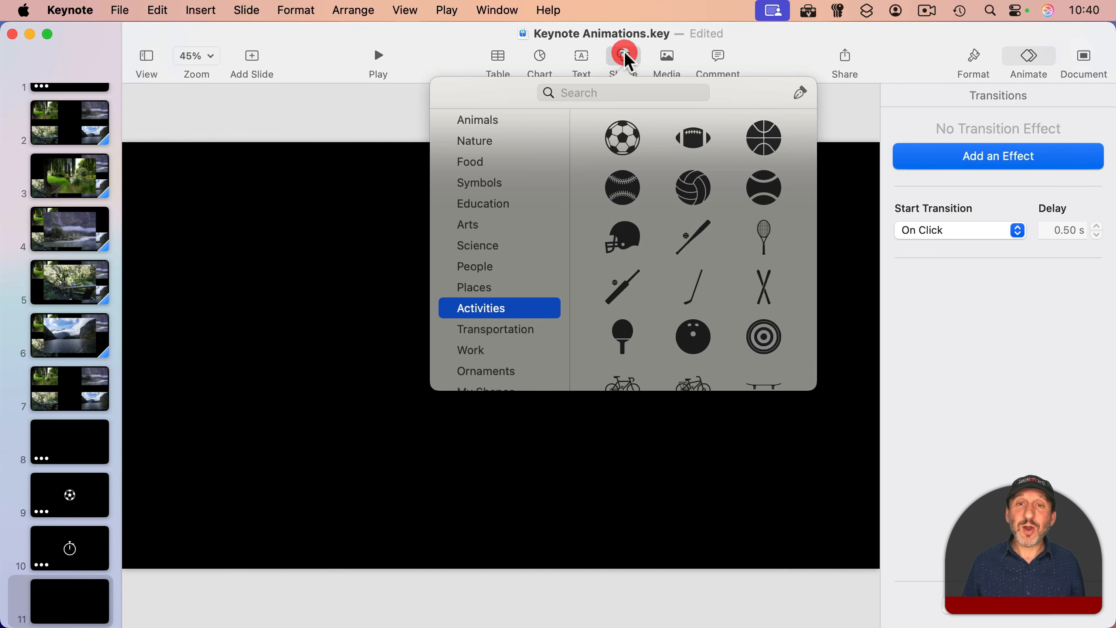
left_click(693, 140)
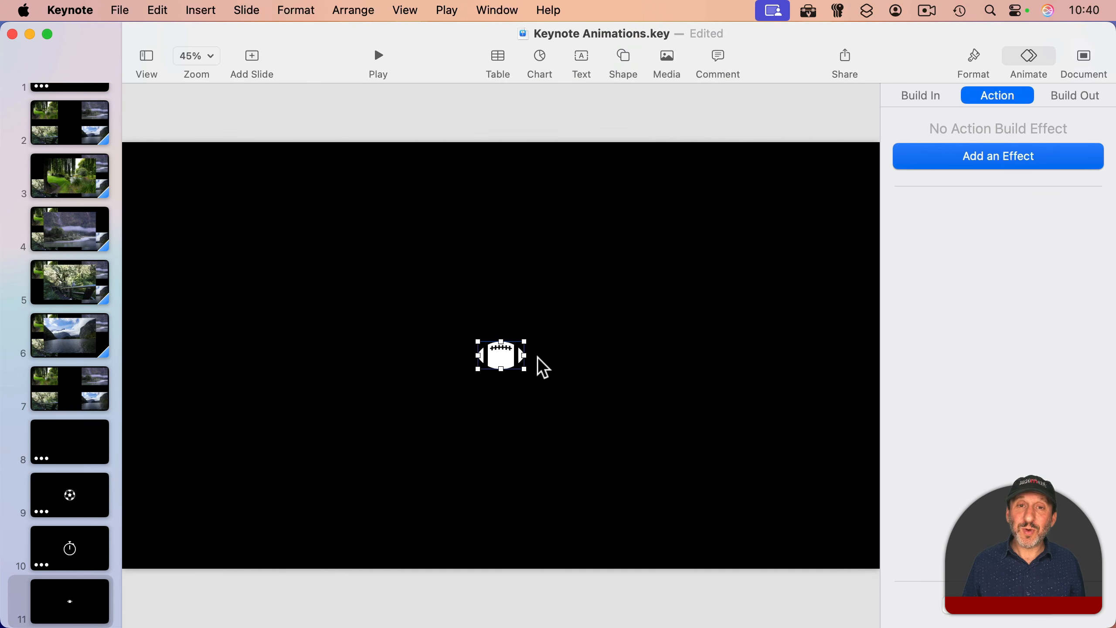
scroll(518, 393, "down", 4)
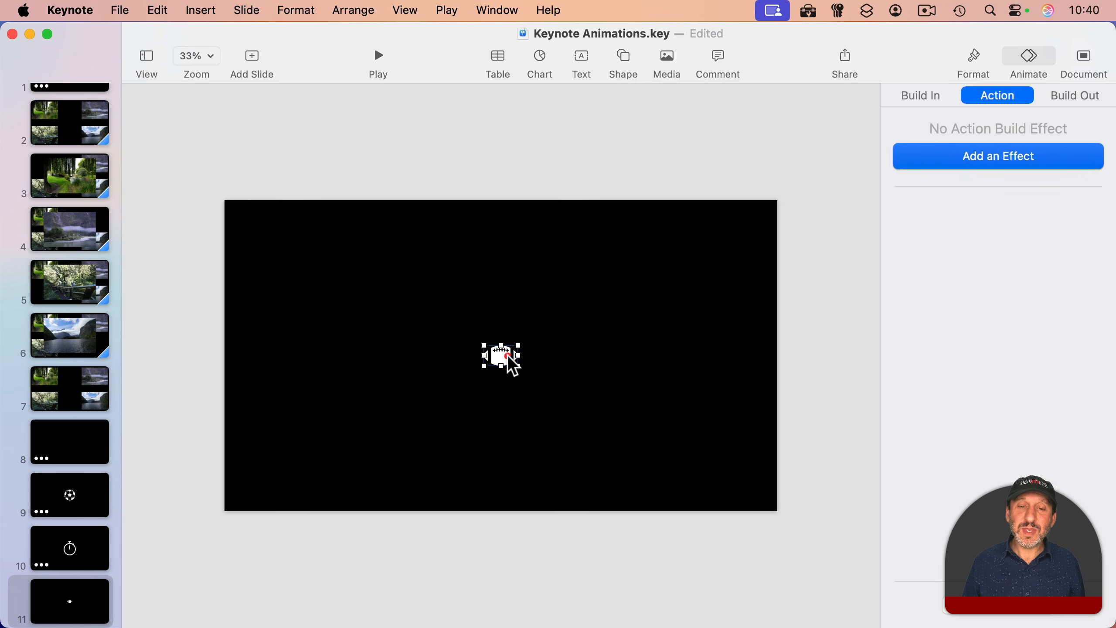
left_click_drag(521, 345, 162, 516)
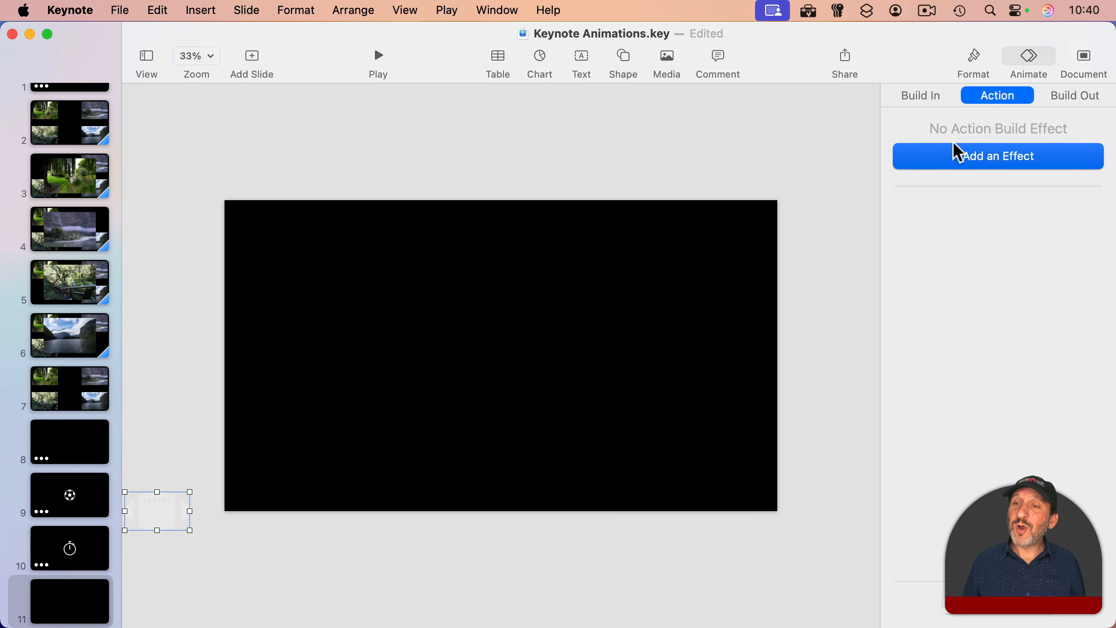
Step: Give the football a Move action ending beyond the slide's upper-right corner at about X 1973 pt, Y 22 pt, with the path arched upward
left_click(998, 158)
left_click(964, 245)
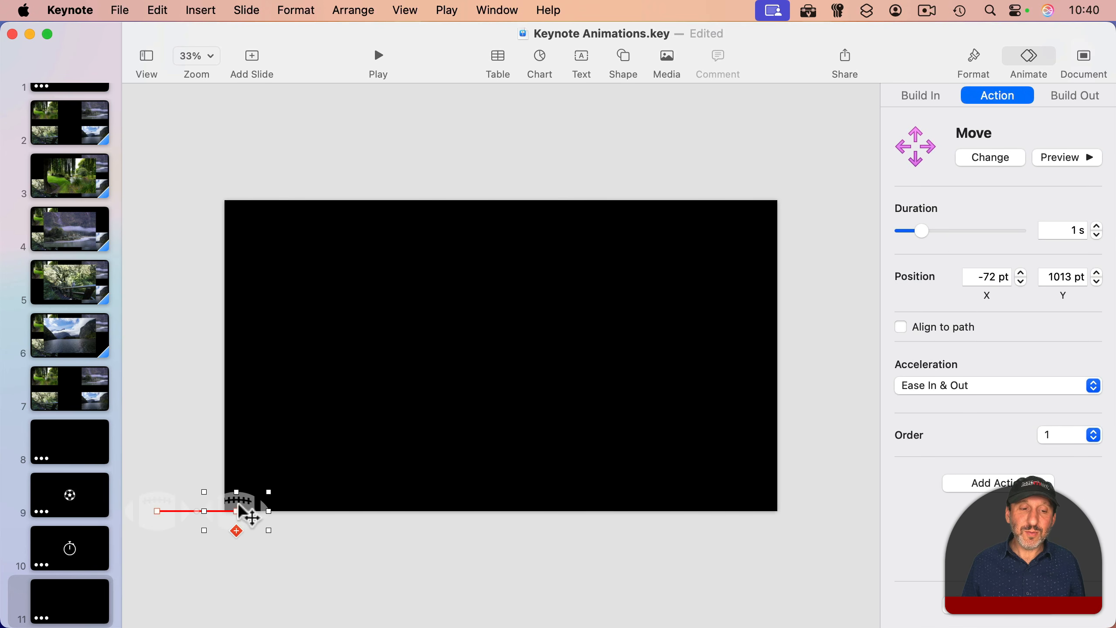
left_click_drag(244, 519, 835, 219)
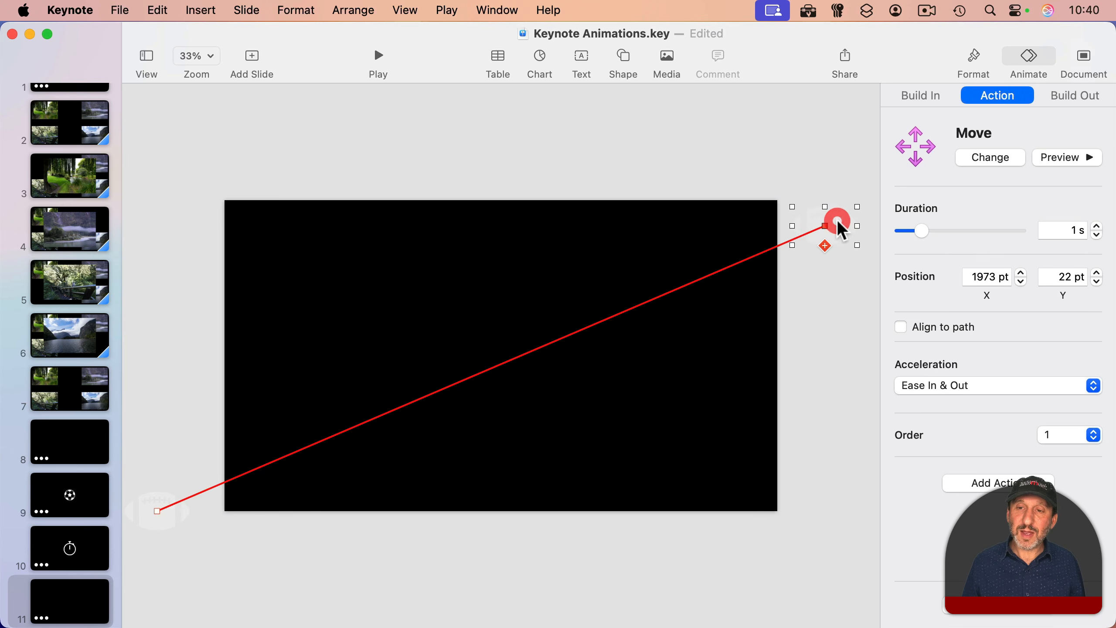
left_click_drag(491, 368, 445, 307)
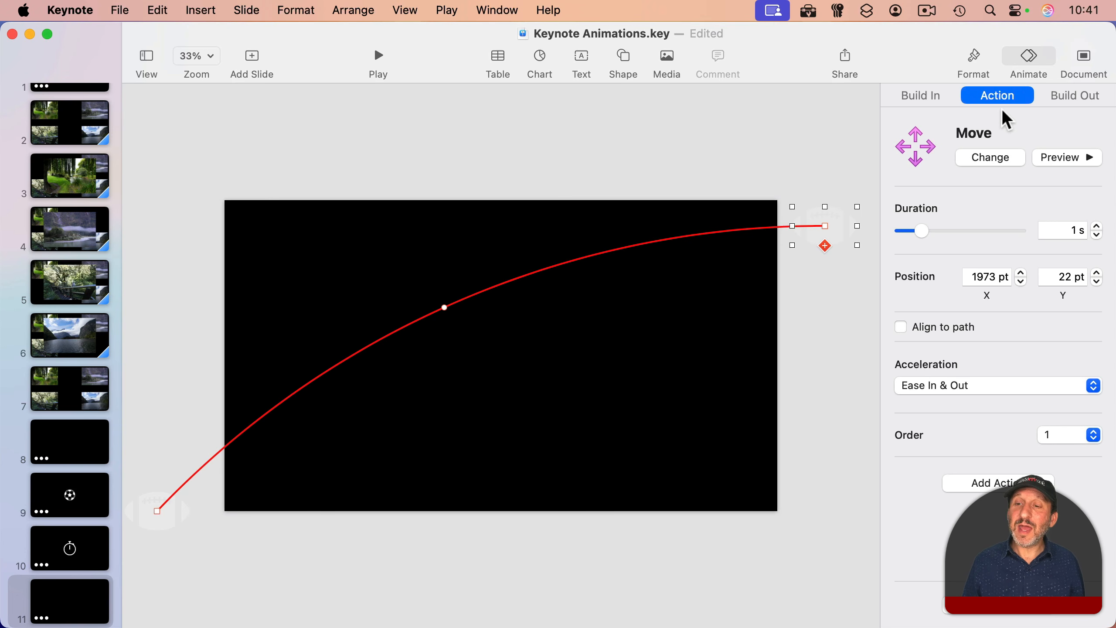
Step: Add a Scale action to the football and show the slide's build order
left_click(959, 483)
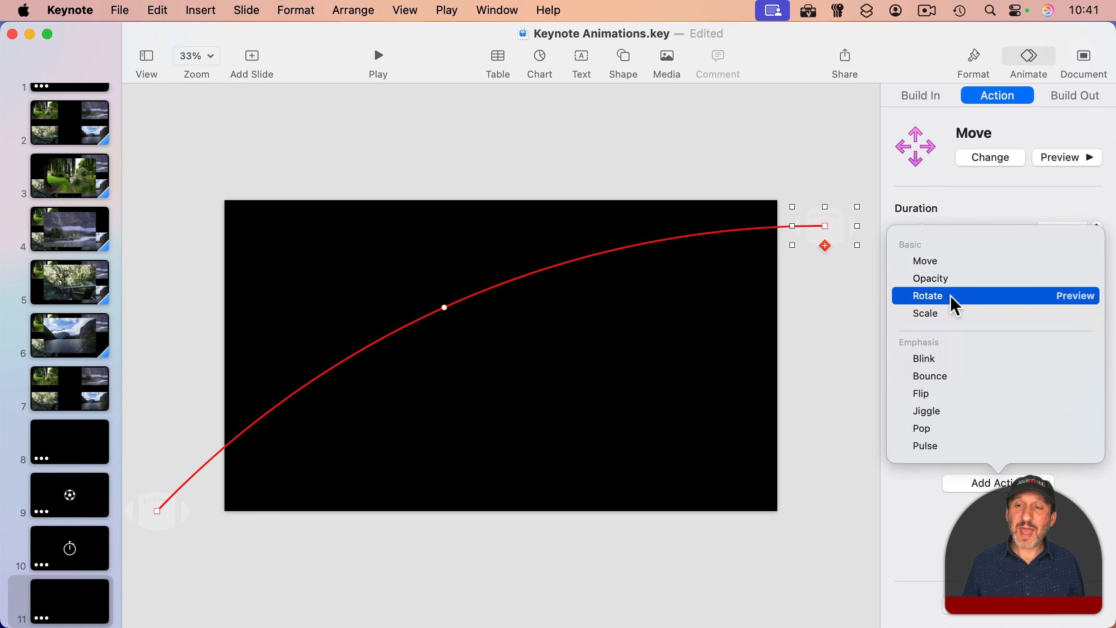
left_click(943, 313)
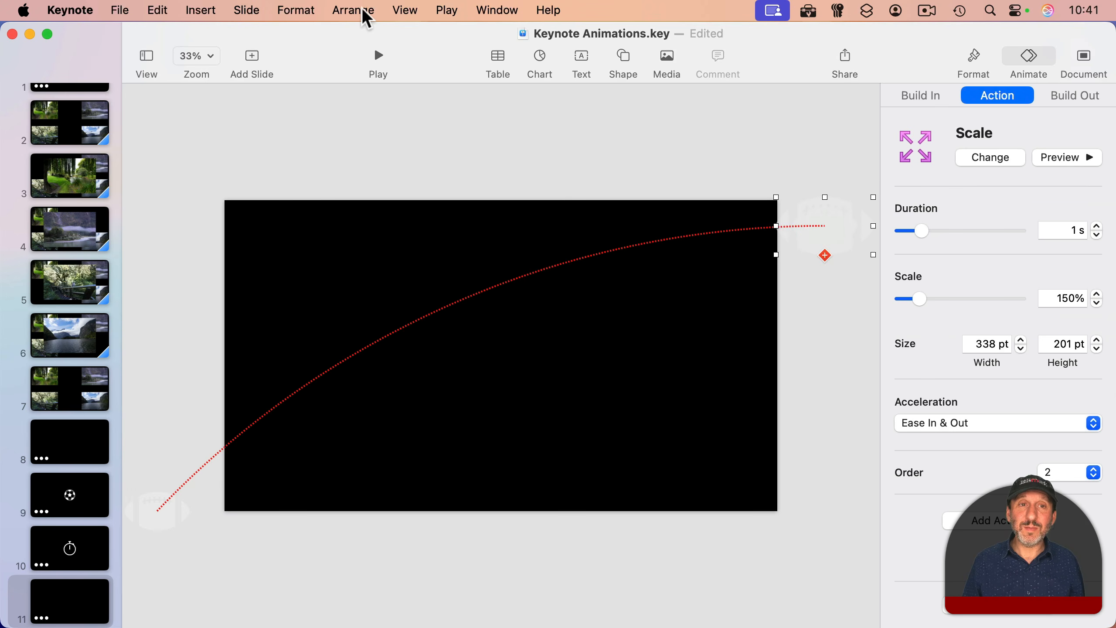
left_click(405, 10)
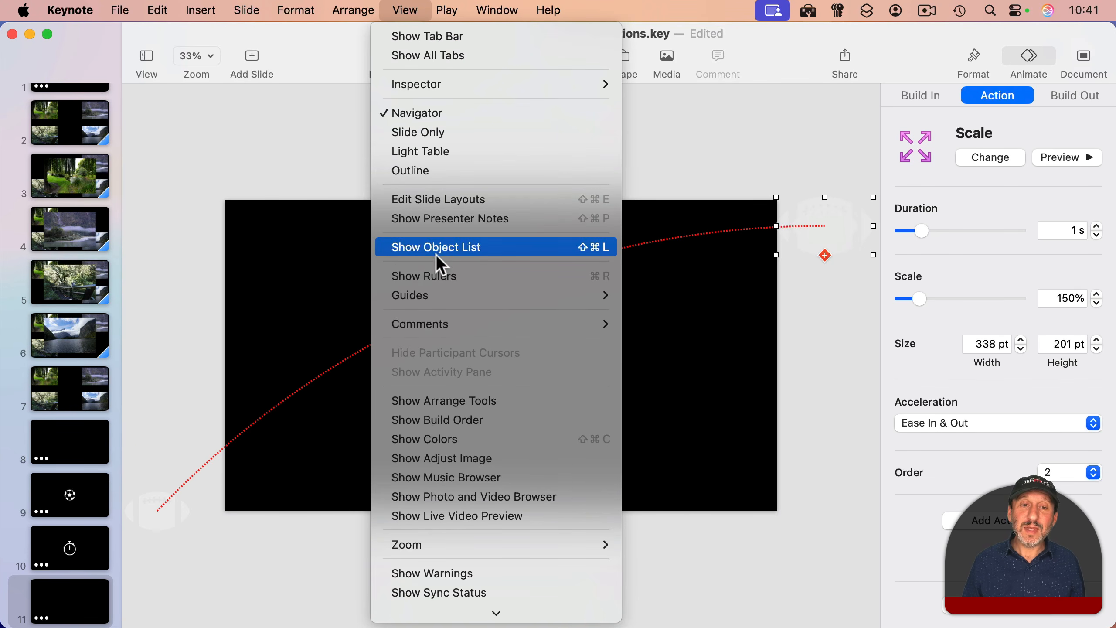
left_click(449, 416)
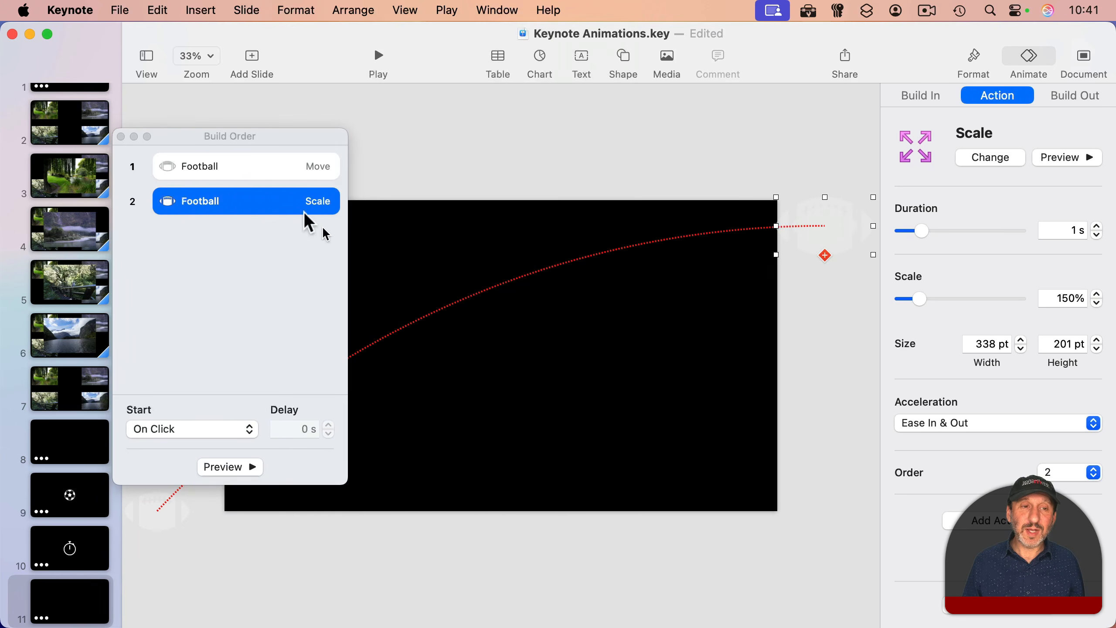
Step: Set the football's Move build to start After Transition and its Scale build to start With Build 1
left_click(189, 171)
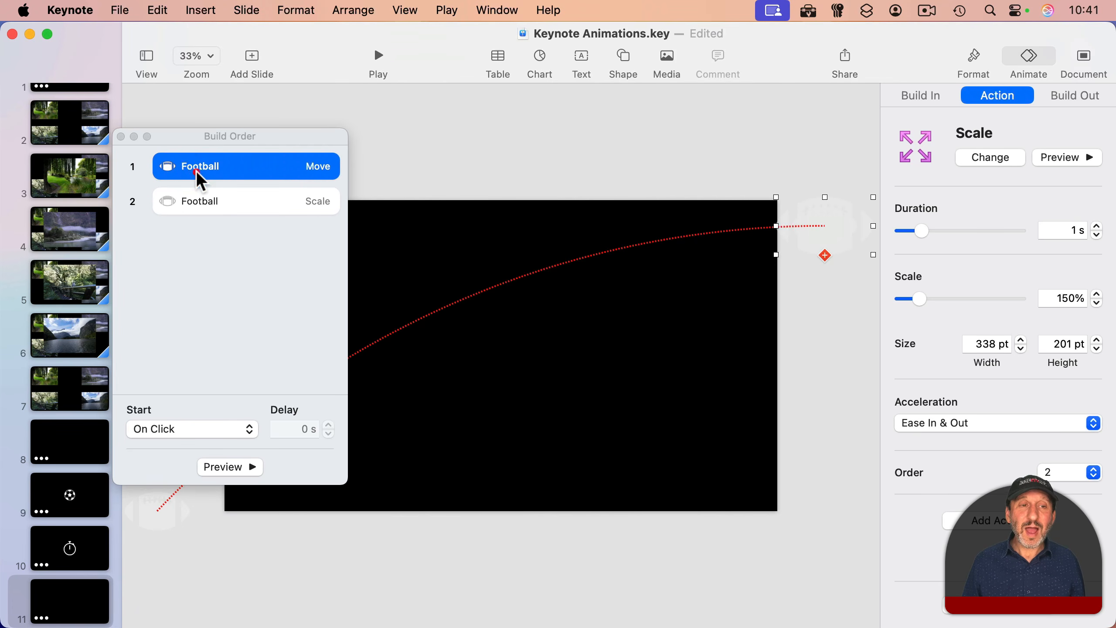
left_click(179, 429)
left_click(185, 446)
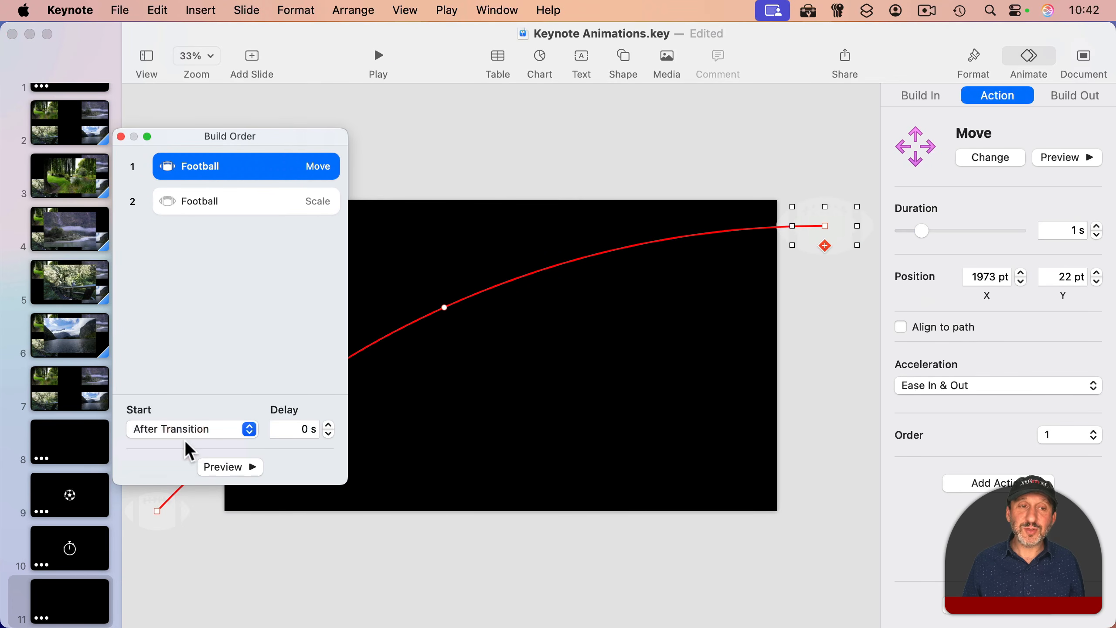
left_click(213, 200)
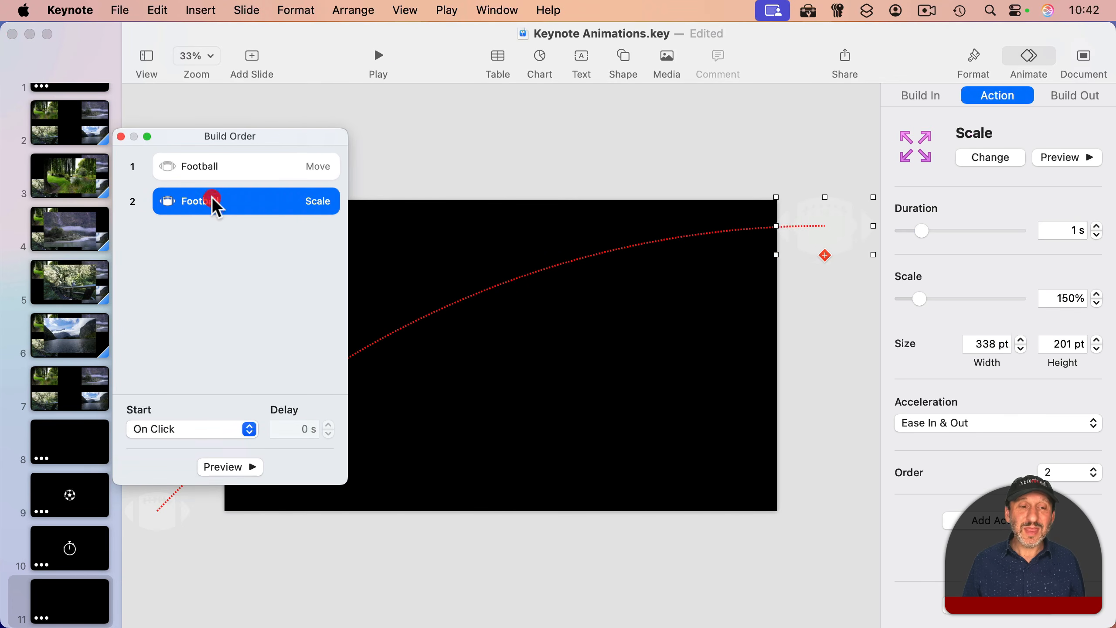
left_click(192, 435)
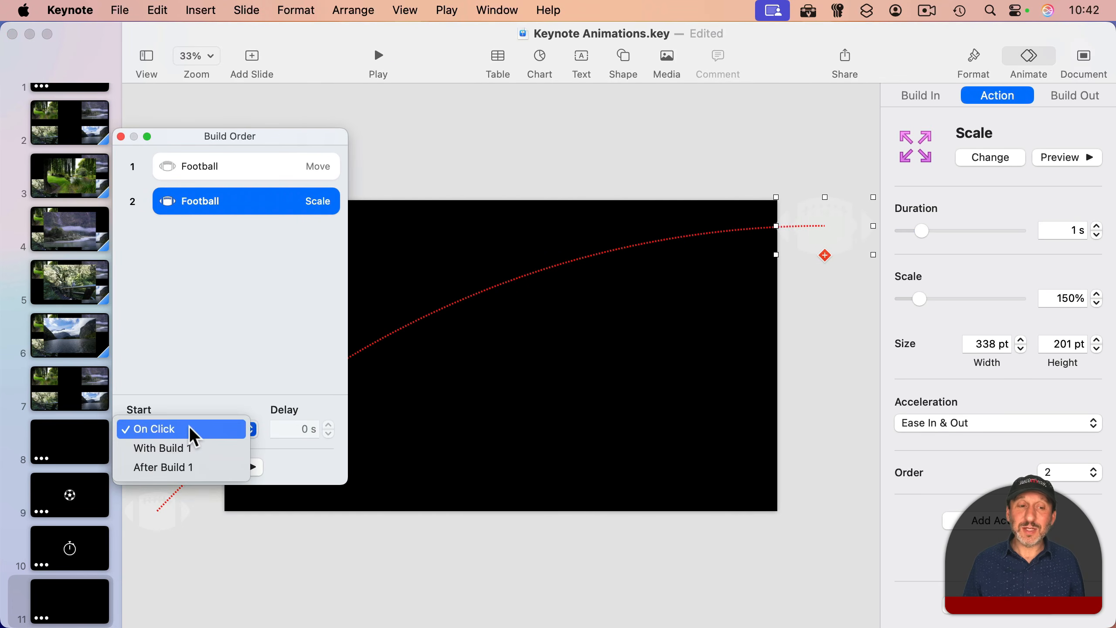
left_click(192, 449)
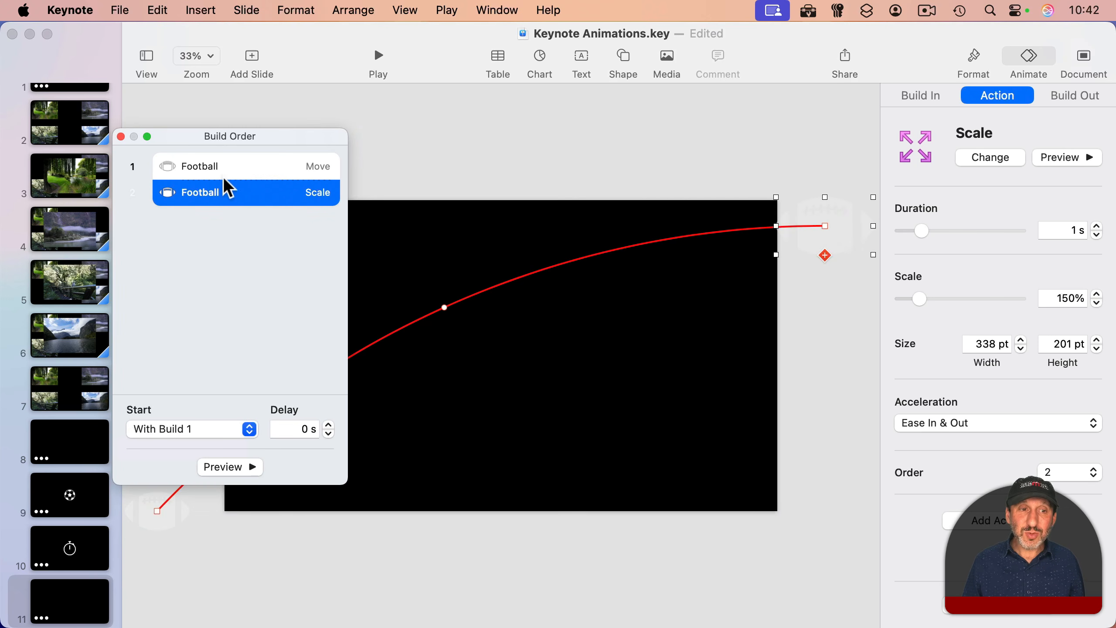
Step: Compare the durations of the football's Move and Scale builds and set the acceleration of both to Ease In
left_click(207, 169)
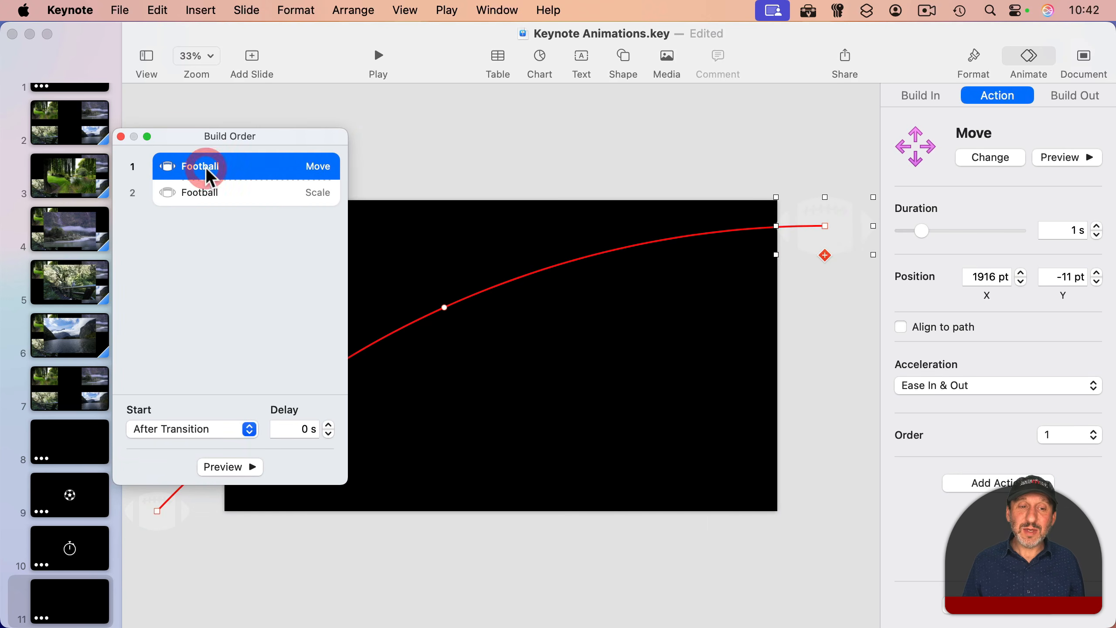
left_click(210, 192)
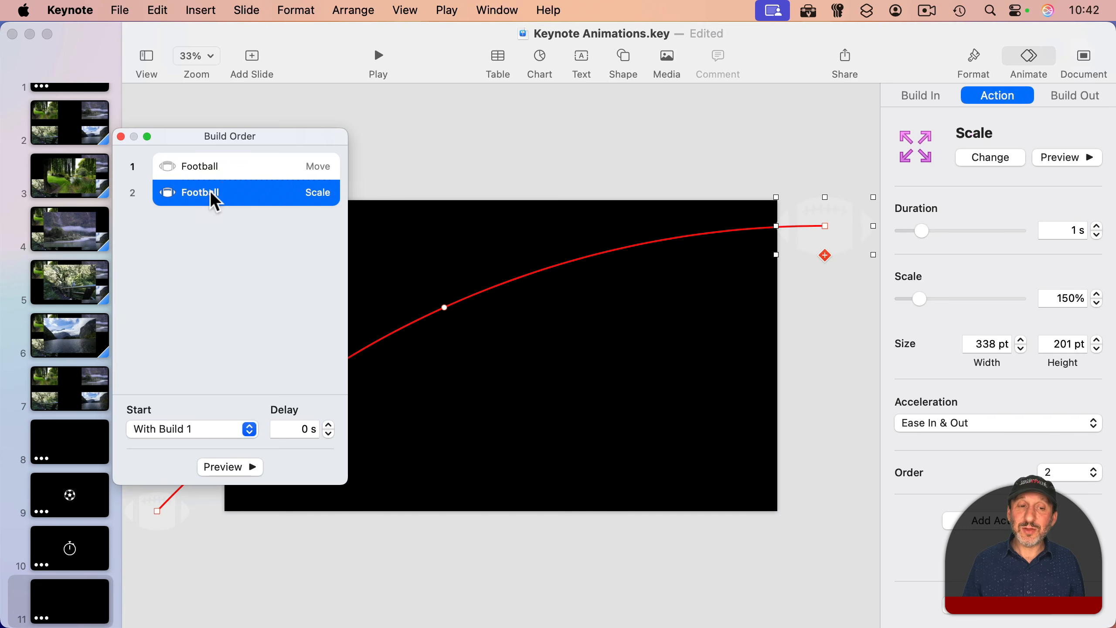
left_click(225, 166)
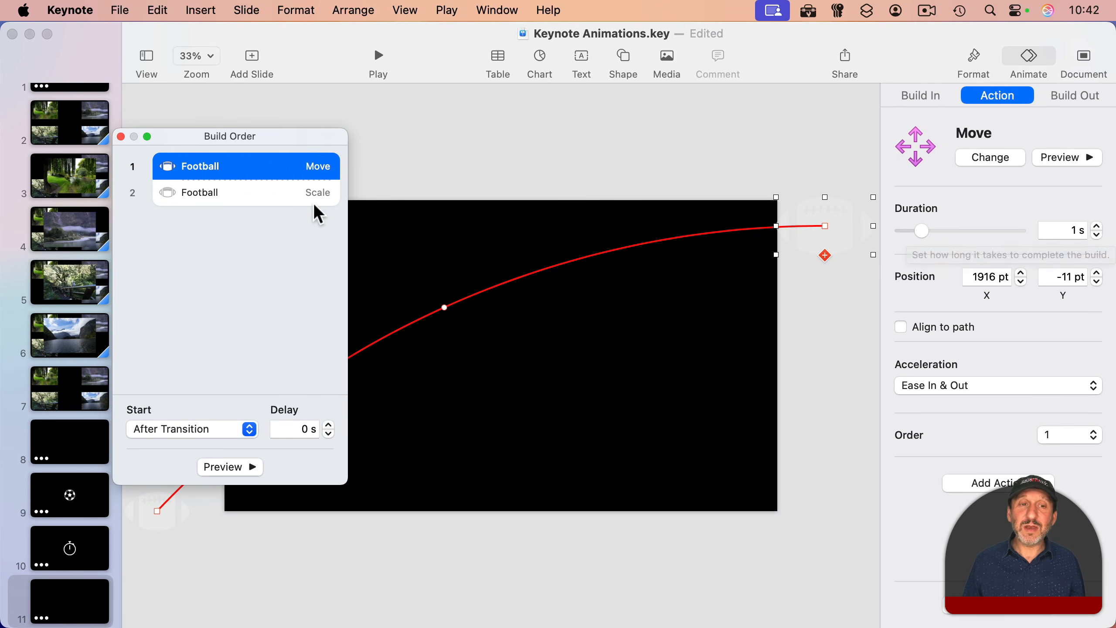
left_click(277, 193)
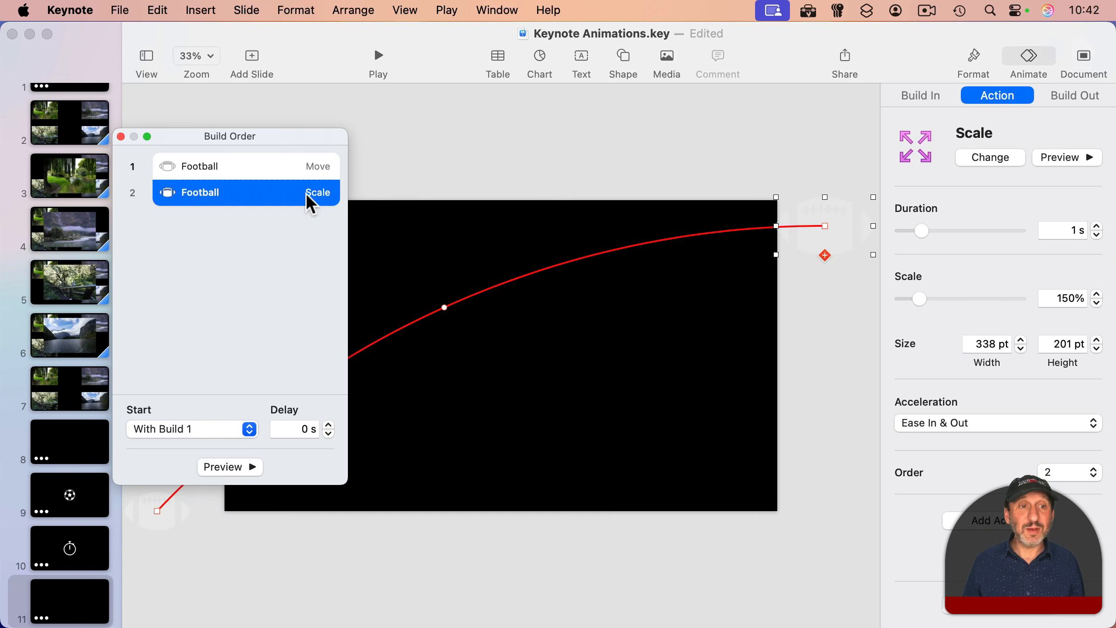
left_click(237, 169)
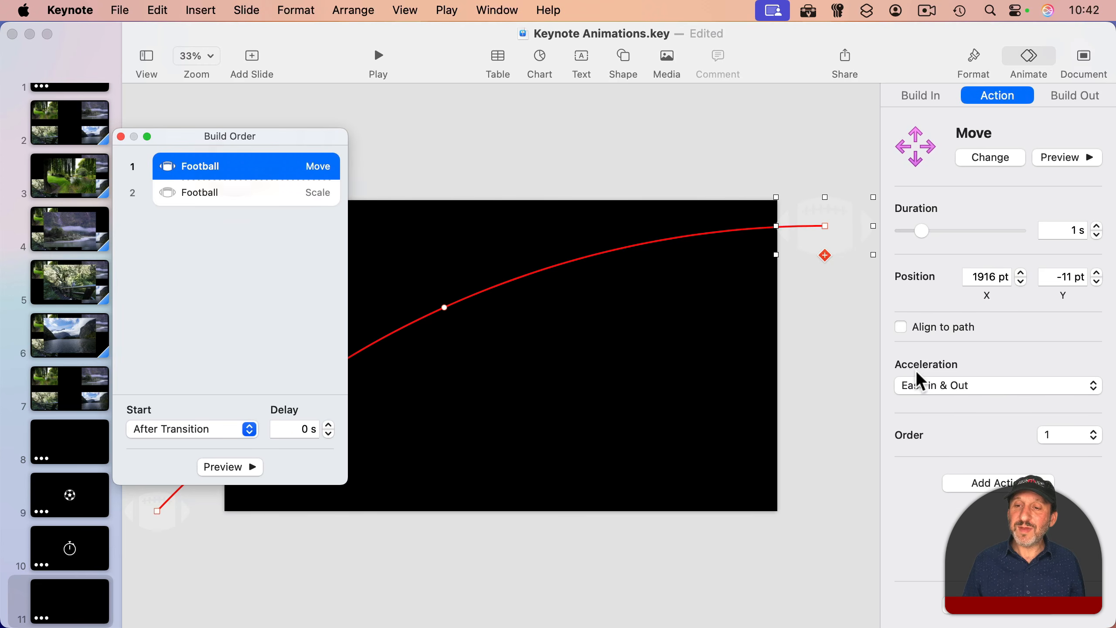
left_click(975, 383)
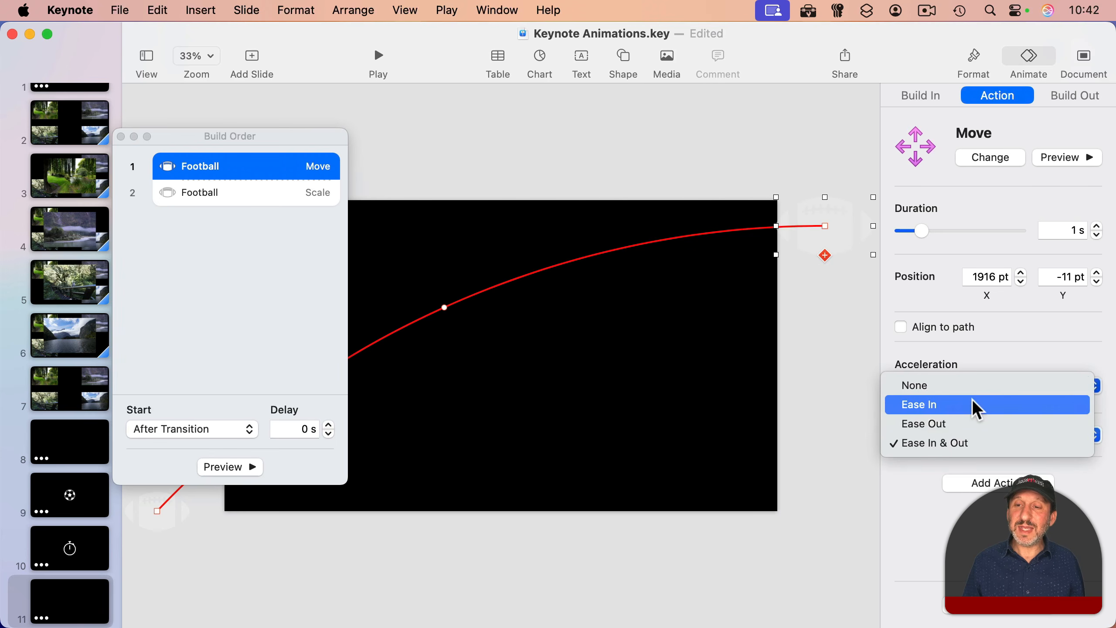
left_click(972, 400)
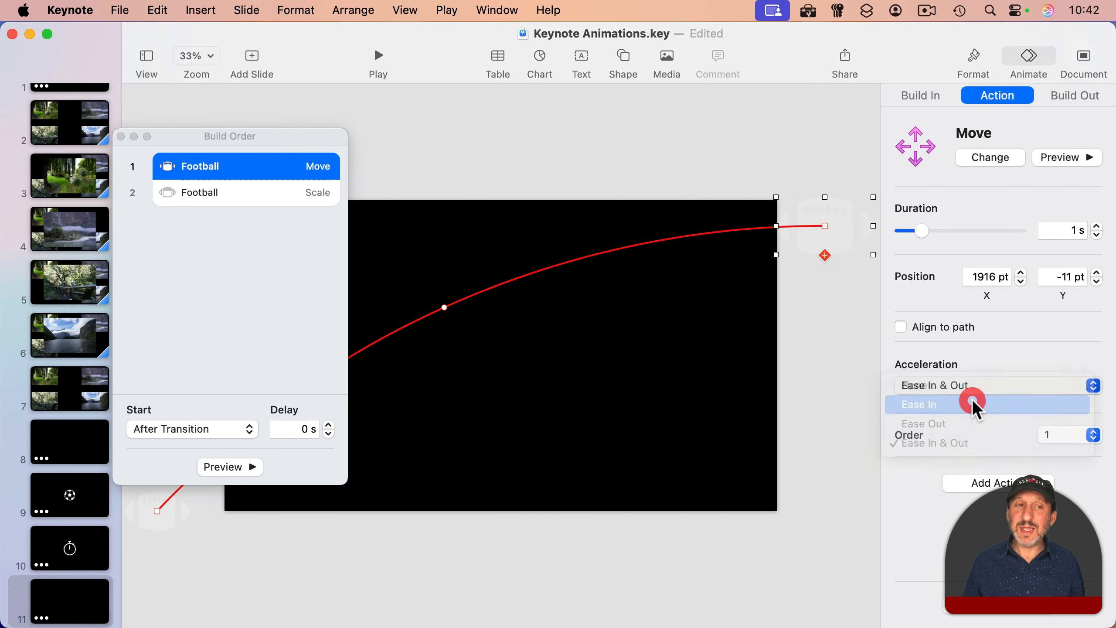
left_click(264, 192)
left_click(906, 423)
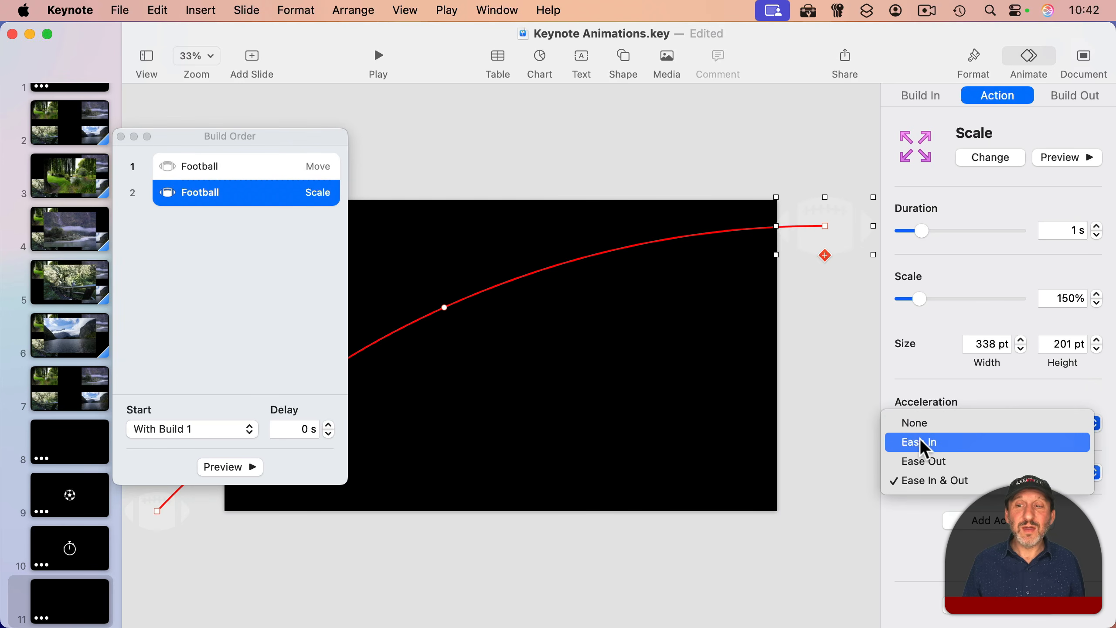
left_click(919, 440)
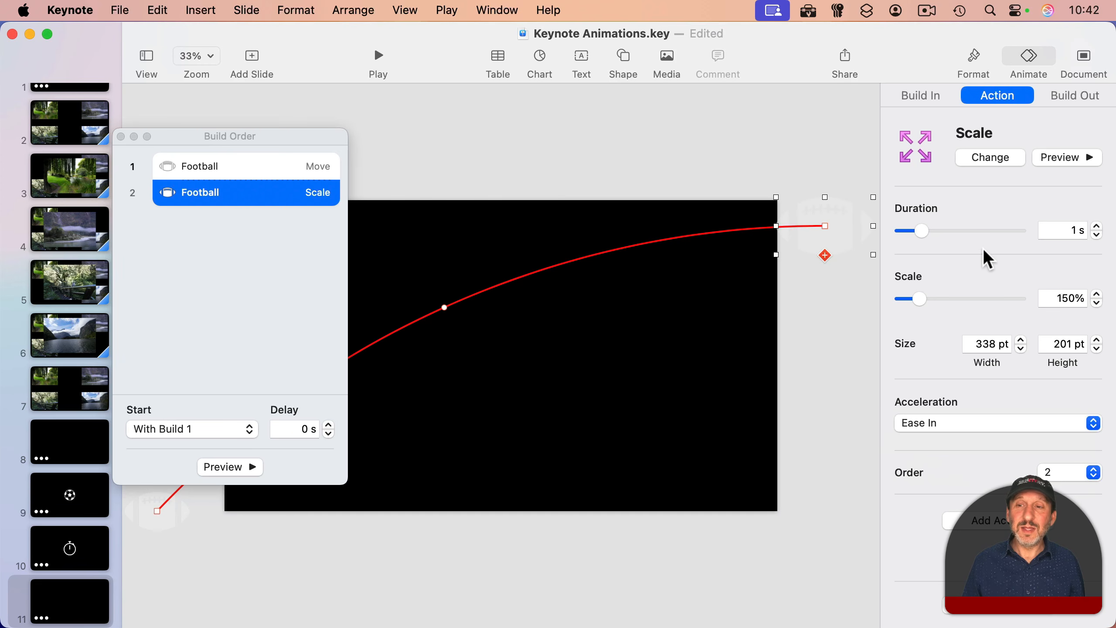
Step: Close the build order and play the slide to check the combined Move and Scale animation
left_click(121, 136)
left_click(376, 59)
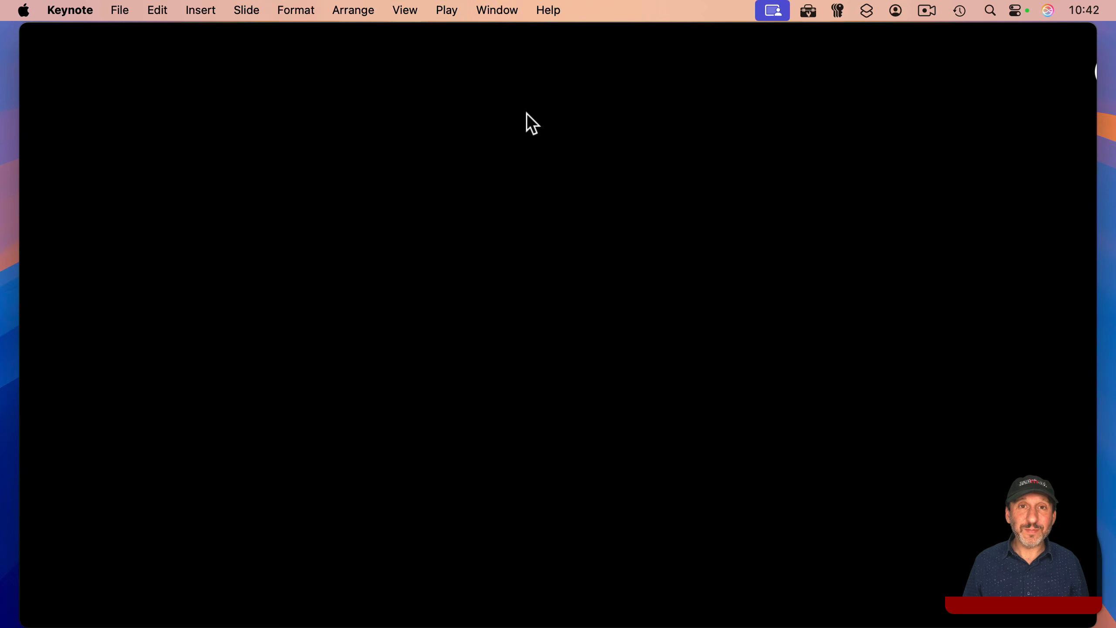
key("Escape")
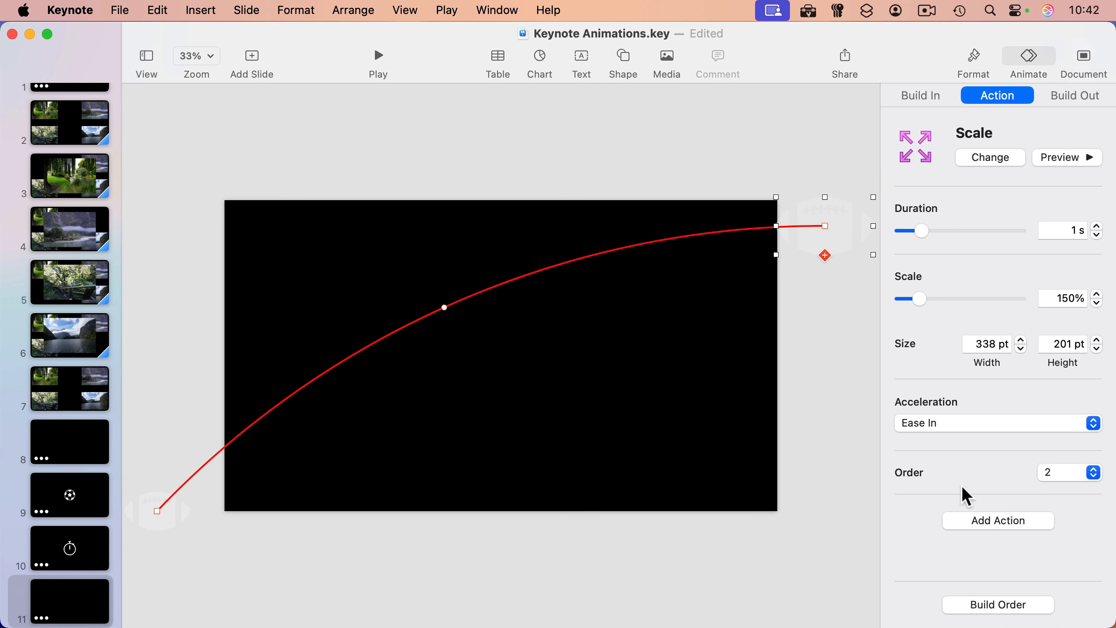
Step: Add a Rotate action to the football, turning clockwise by 270° with Ease In acceleration
left_click(951, 514)
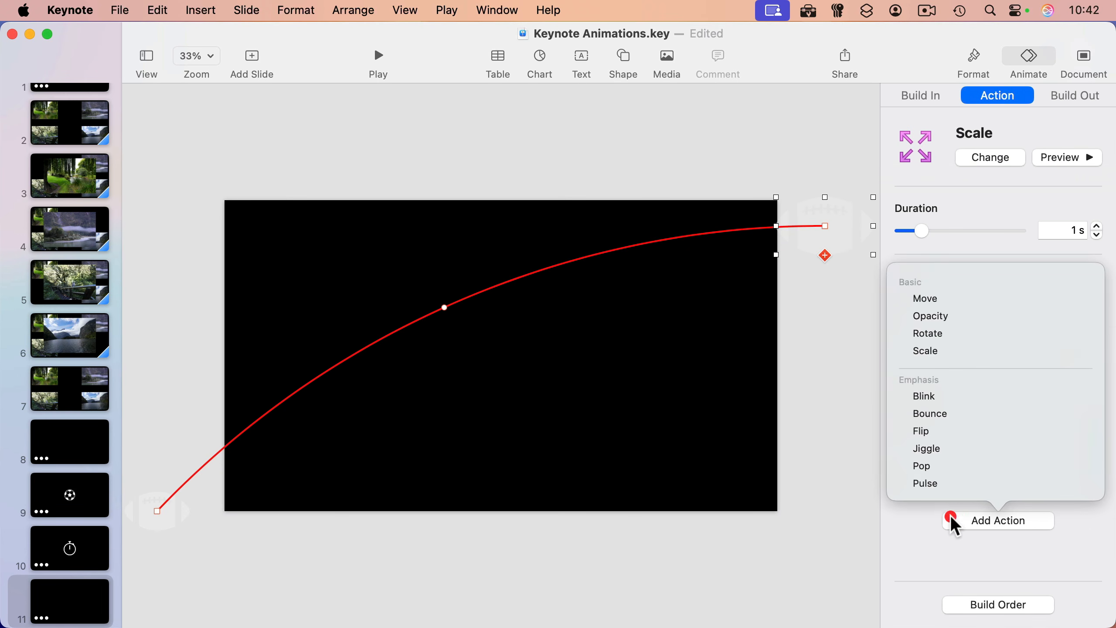
left_click(952, 333)
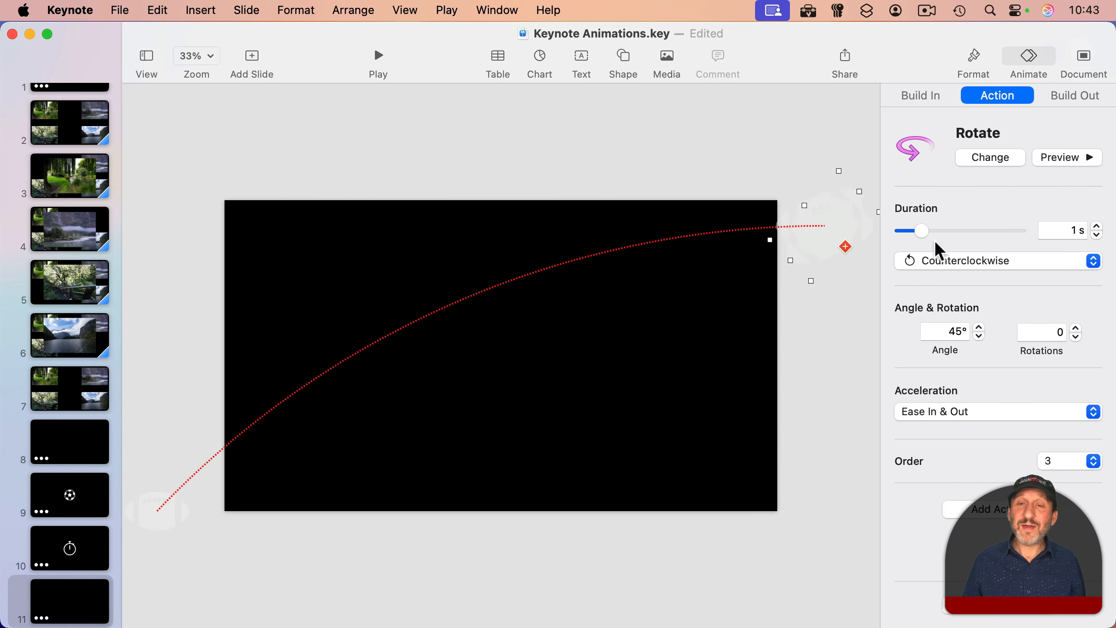
left_click(937, 256)
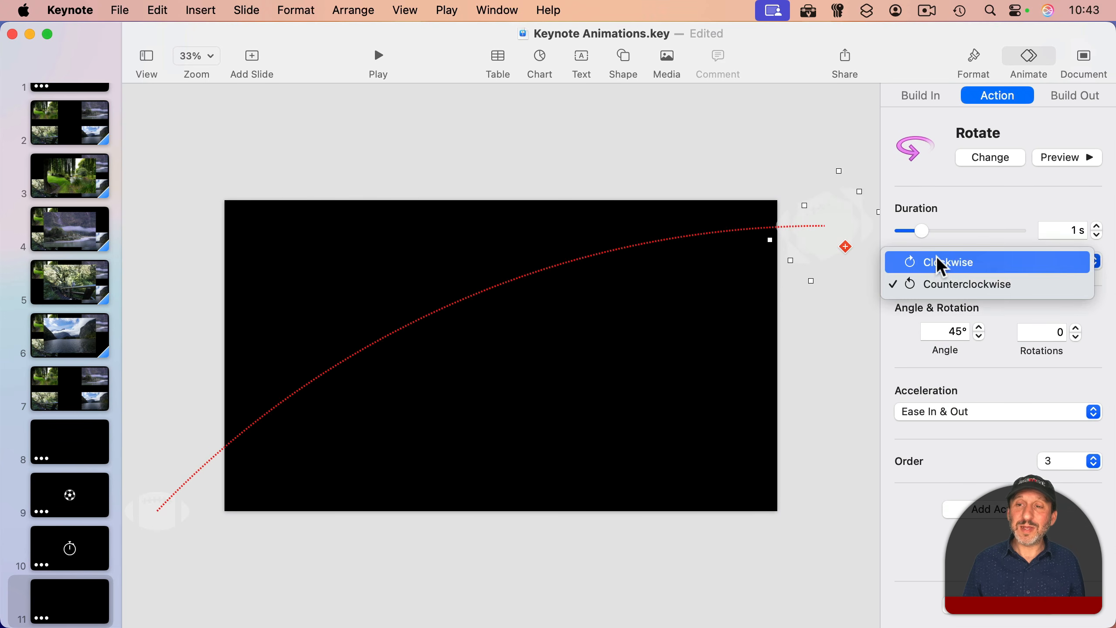
left_click(938, 263)
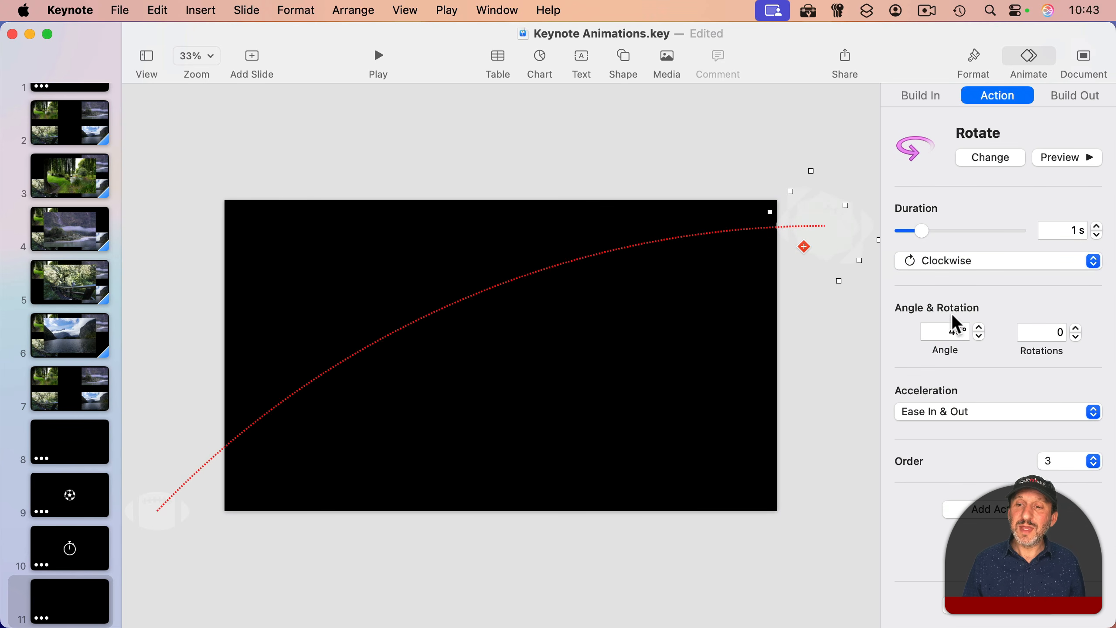
left_click(949, 334)
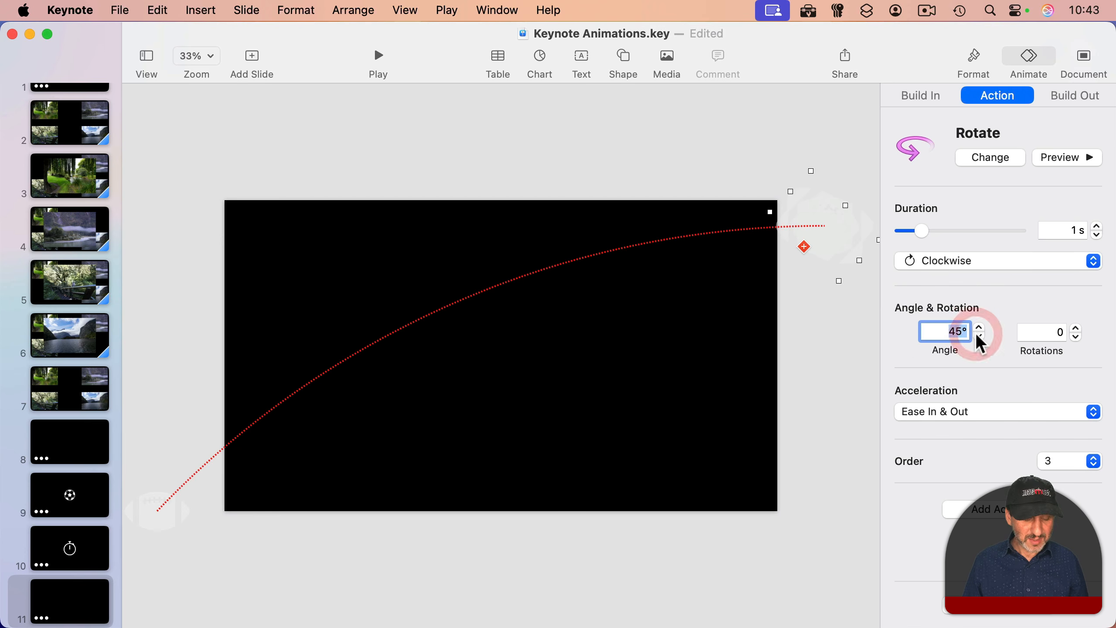
type("270")
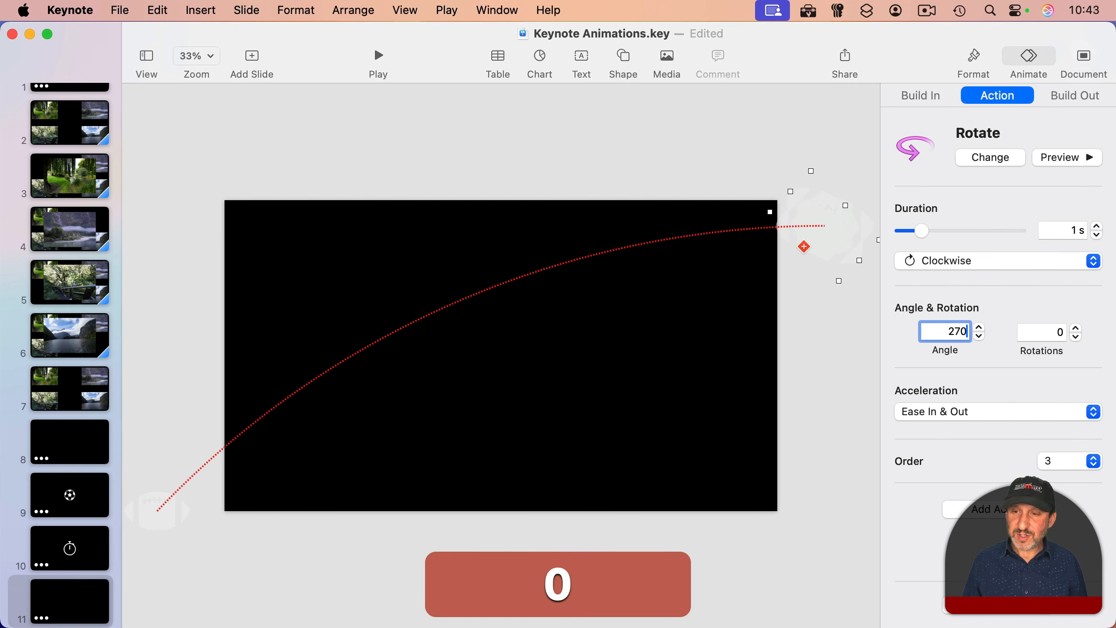
key("Tab")
left_click(963, 414)
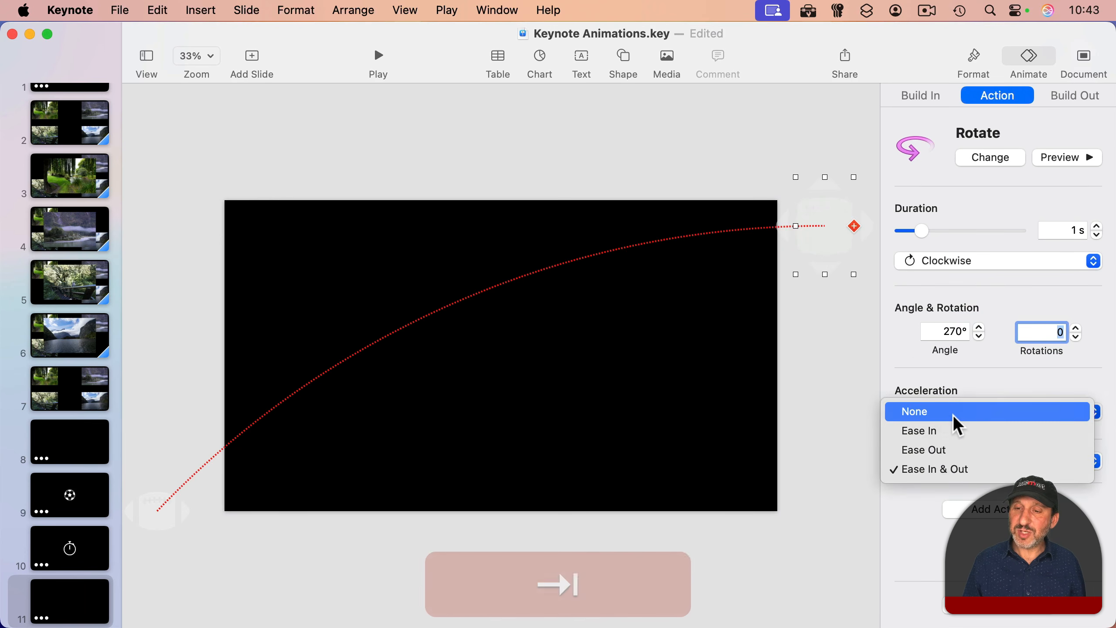
left_click(951, 425)
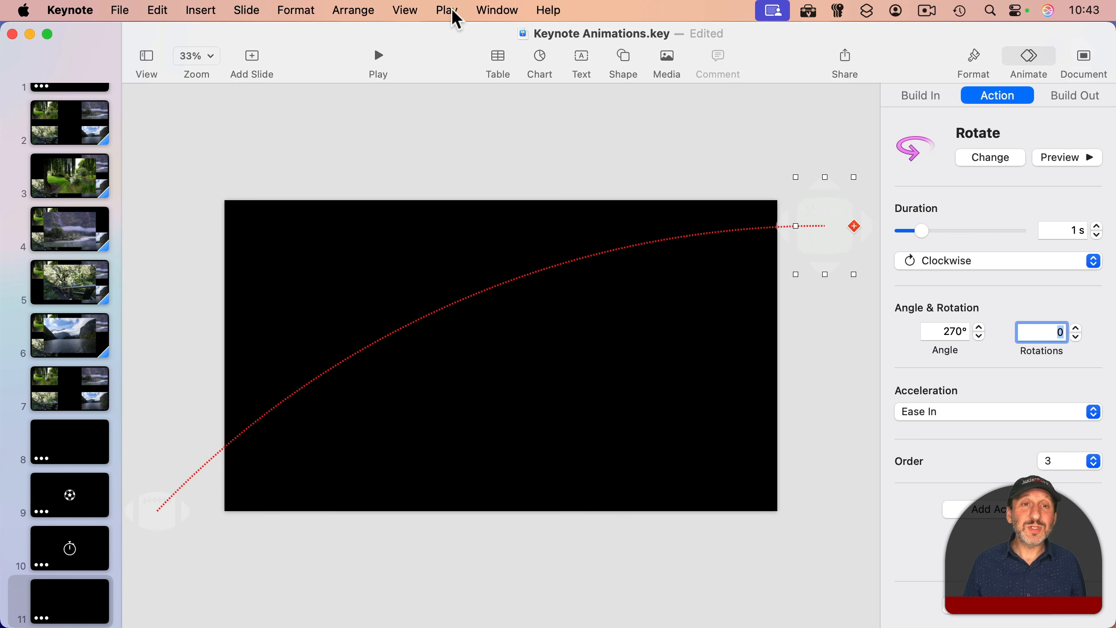
Step: Set the football's Rotate build to start With Build 1 in the build order
left_click(405, 5)
left_click(467, 419)
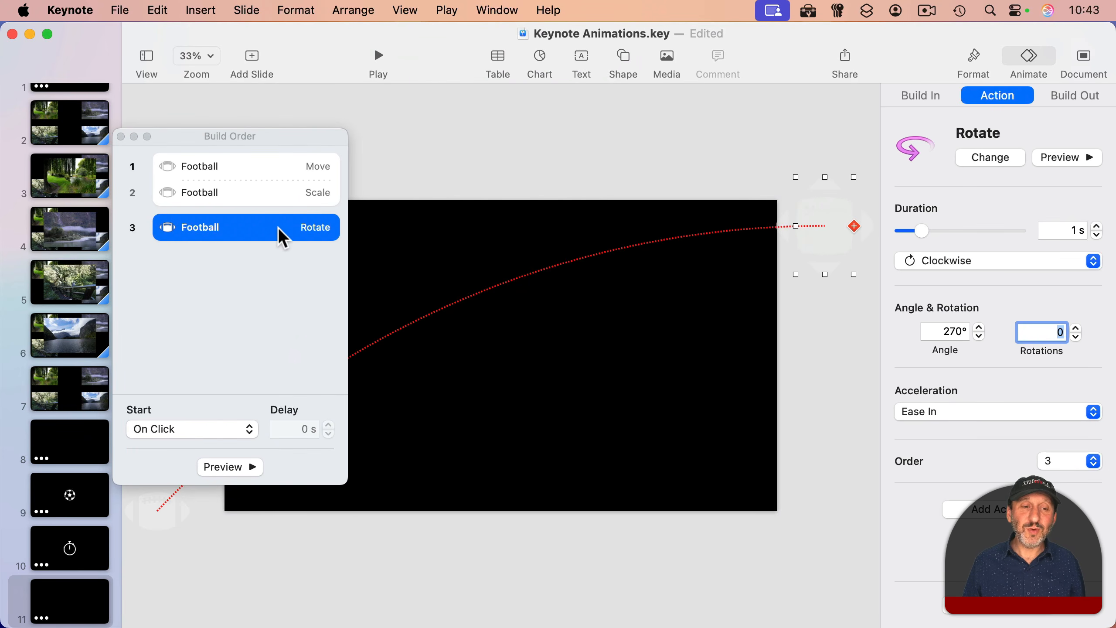
left_click(197, 429)
left_click(198, 449)
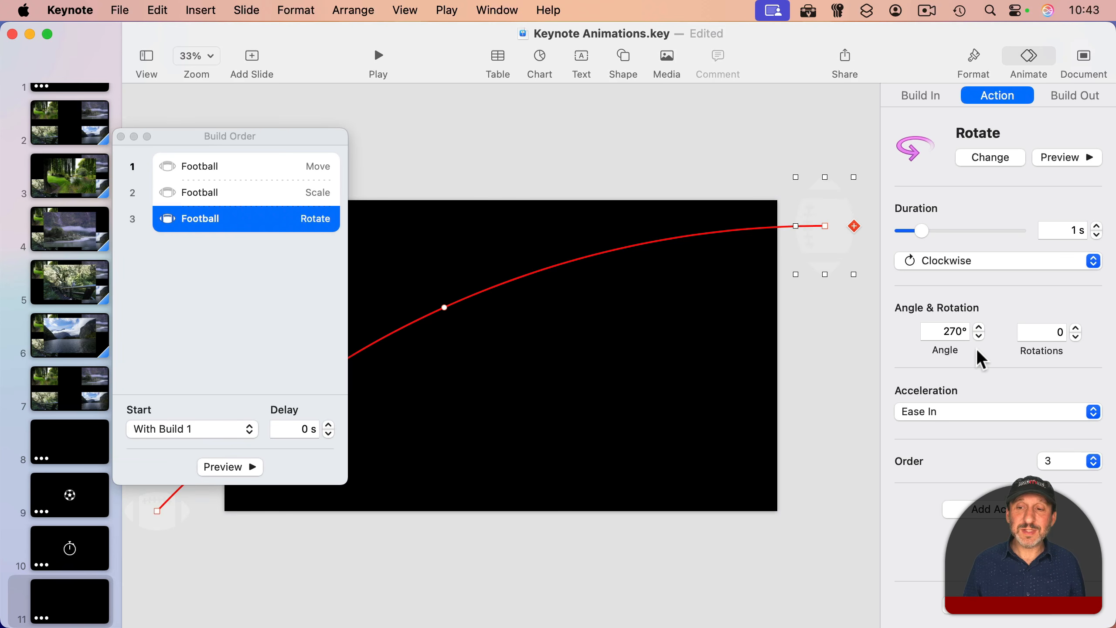
Step: Close the build order and play the slide to check the football moving, scaling and rotating together
left_click(121, 137)
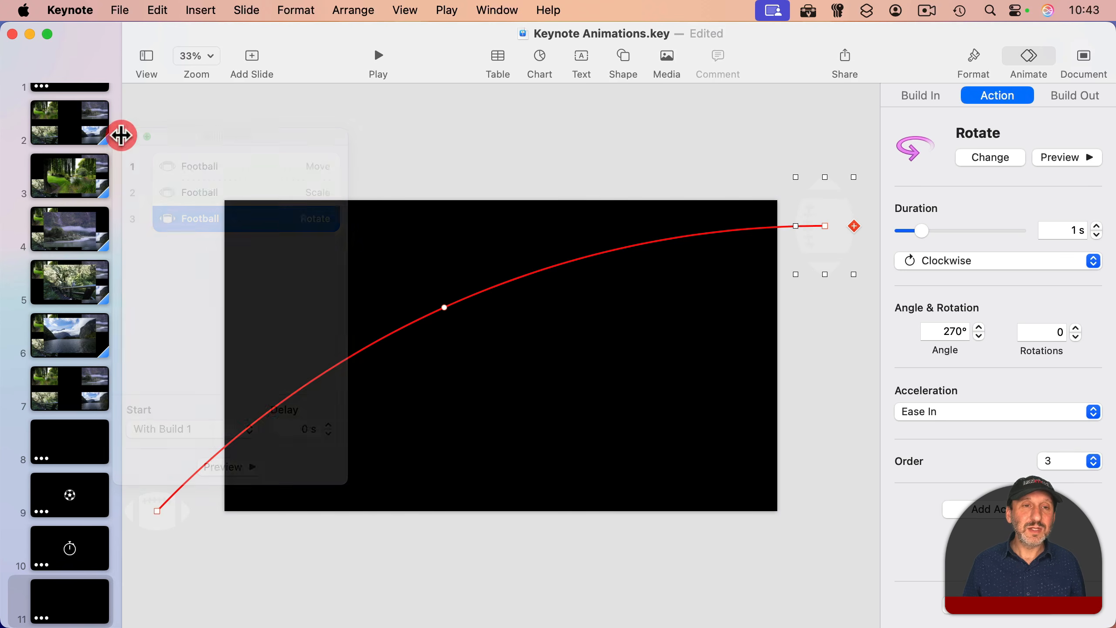
key("alt+super+p")
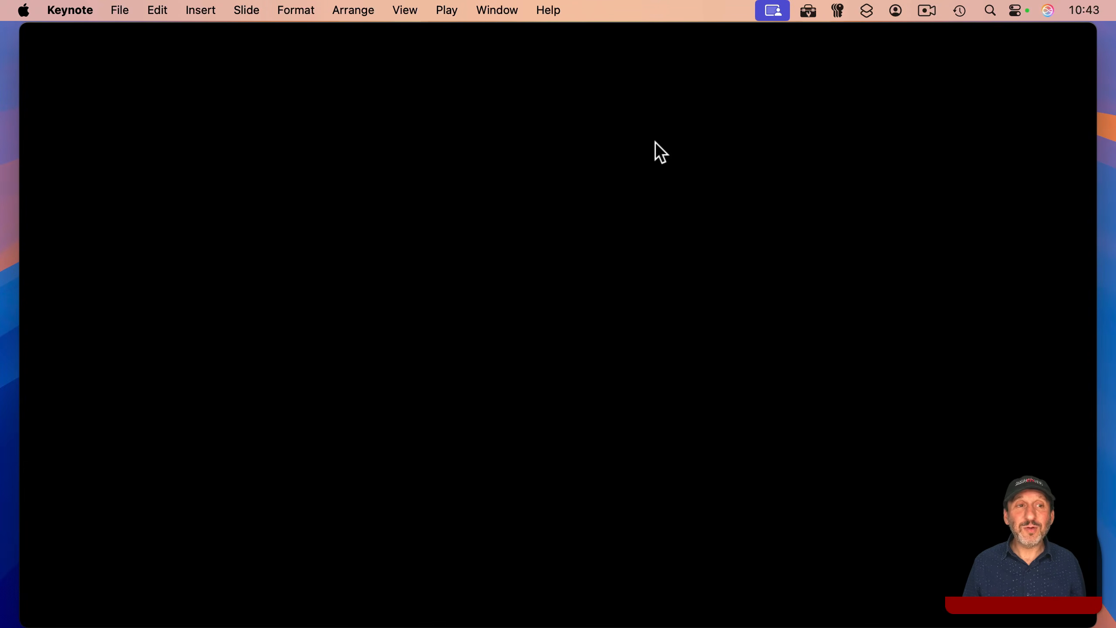
mouse_move(43, 46)
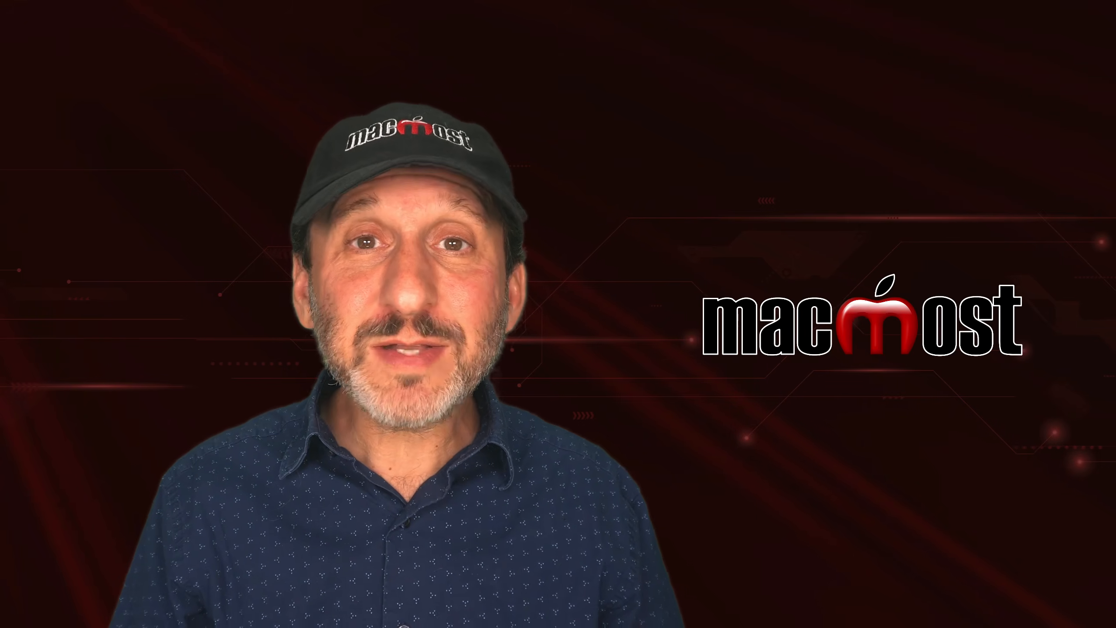